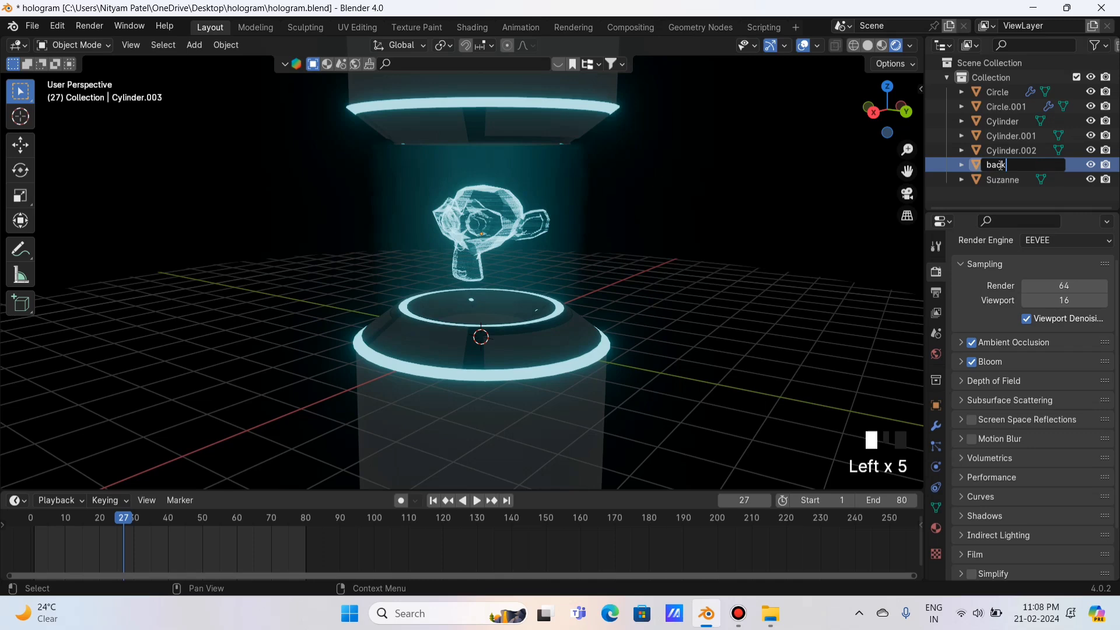
Finish renaming the selected object as background and hide it in the viewport.
{"action": "type", "text": "d"}
{"action": "key", "text": "Return"}
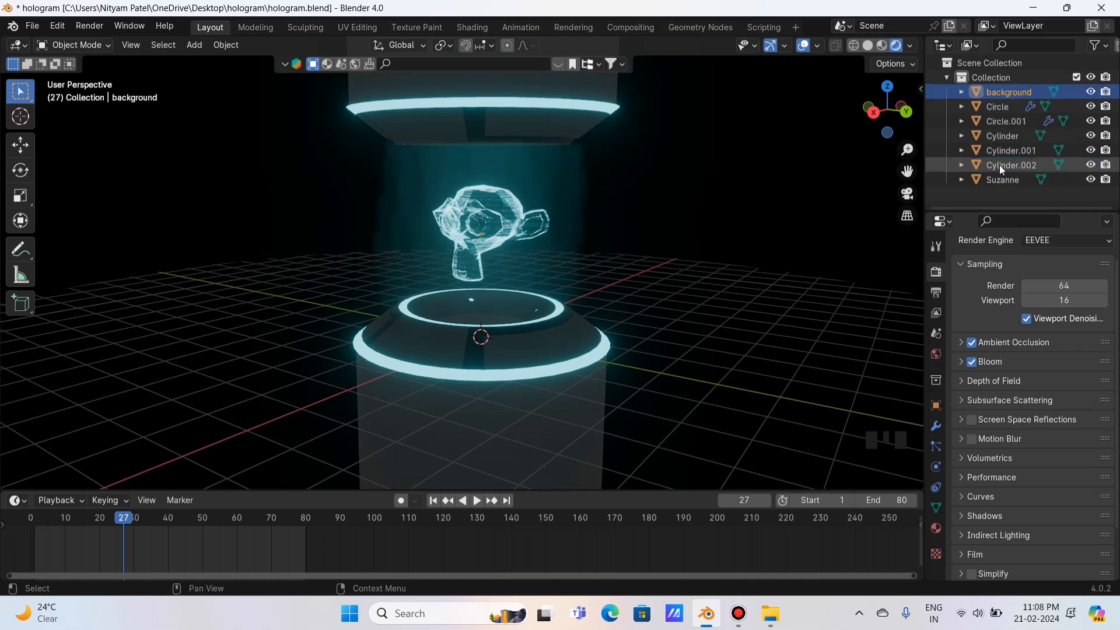
{"action": "left_click", "coordinate": [1090, 92]}
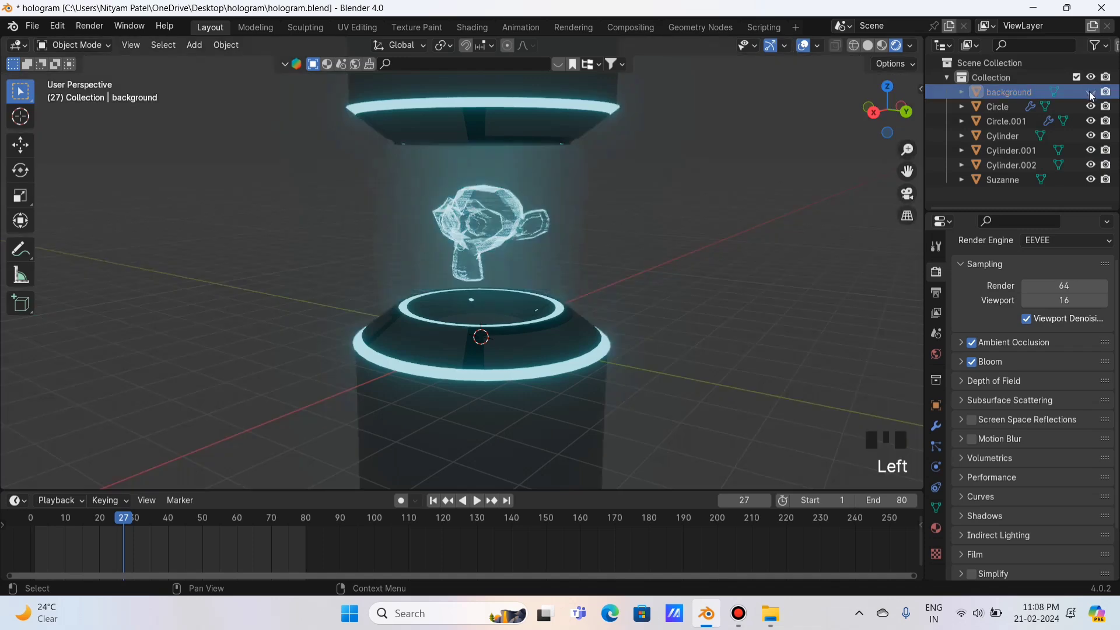
{"action": "scroll", "coordinate": [781, 204], "scroll_direction": "down", "scroll_amount": 2}
{"action": "scroll", "coordinate": [776, 204], "scroll_direction": "up", "scroll_amount": 2}
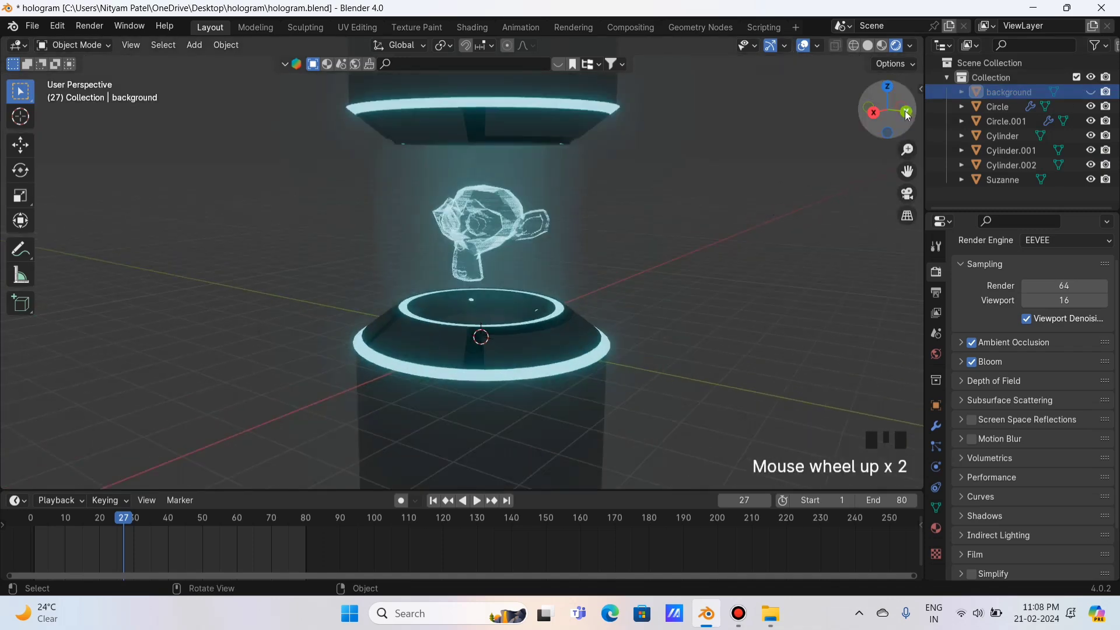
Add an area light and position it behind the cylinder in the top view.
{"action": "left_click", "coordinate": [888, 92]}
{"action": "scroll", "coordinate": [873, 137], "scroll_direction": "down", "scroll_amount": 1}
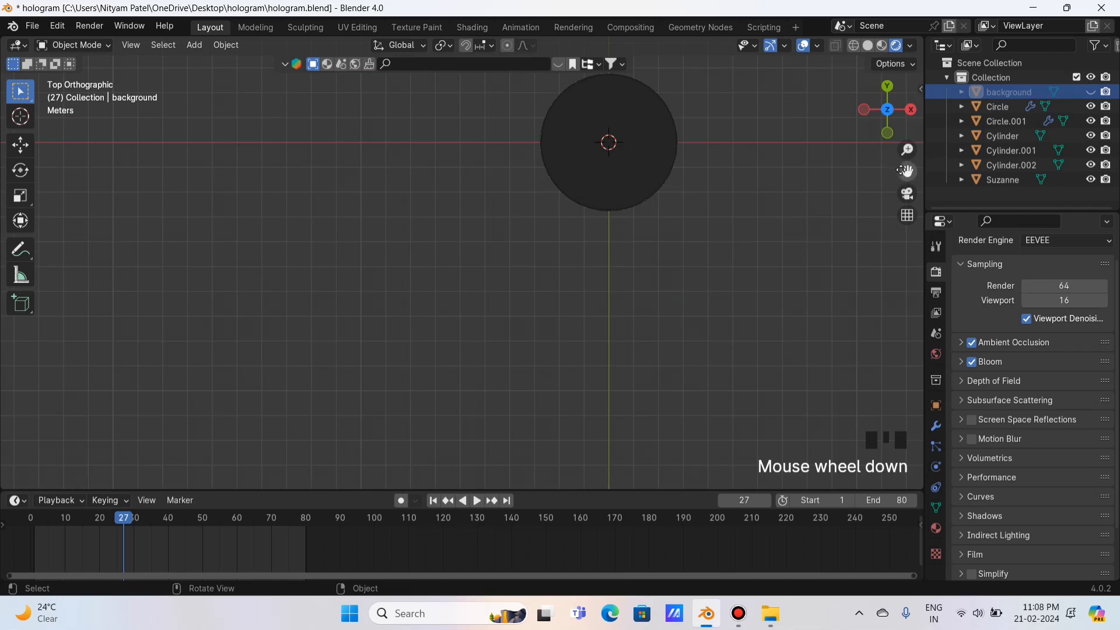
{"action": "left_click_drag", "start_coordinate": [906, 170], "coordinate": [789, 195]}
{"action": "scroll", "coordinate": [789, 195], "scroll_direction": "up", "scroll_amount": 1}
{"action": "left_click", "coordinate": [201, 46]}
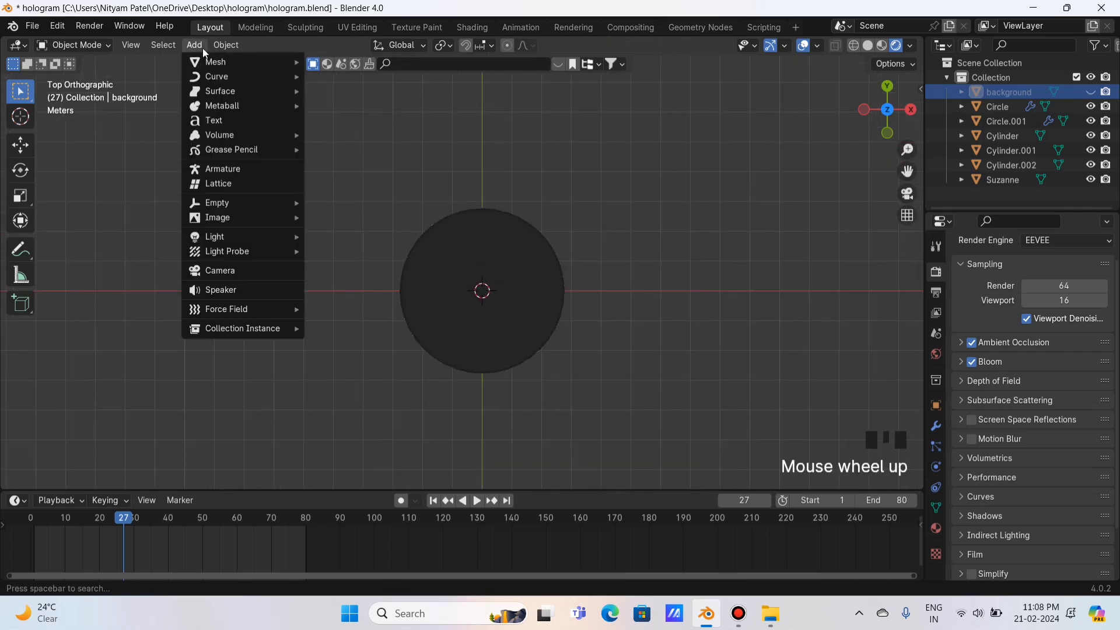
{"action": "mouse_move", "coordinate": [210, 238]}
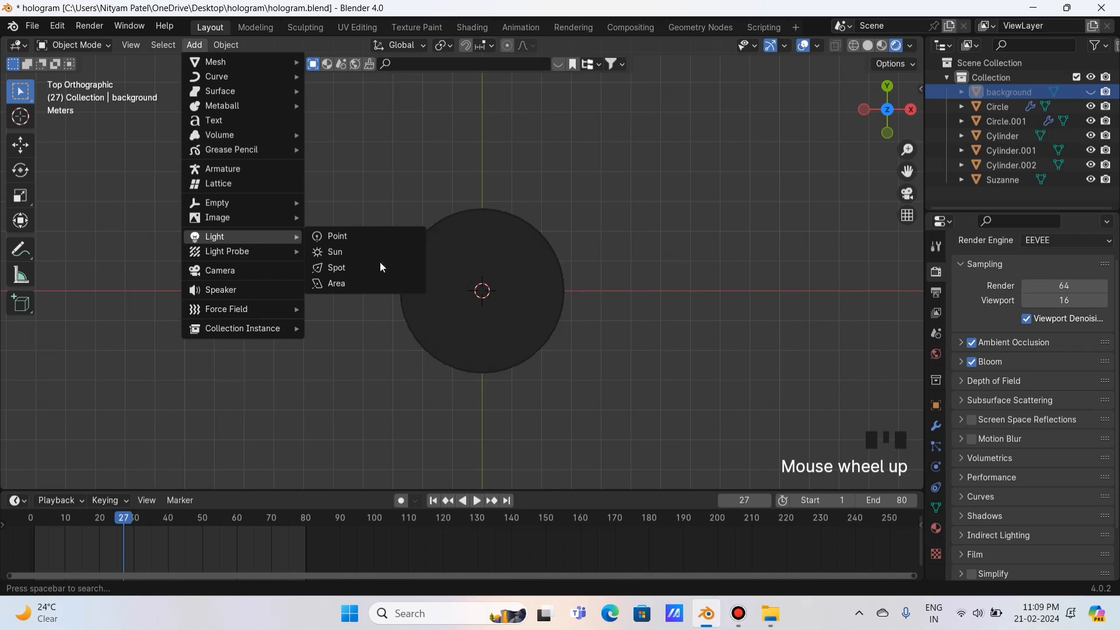
{"action": "left_click", "coordinate": [369, 282]}
{"action": "key", "text": "g"}
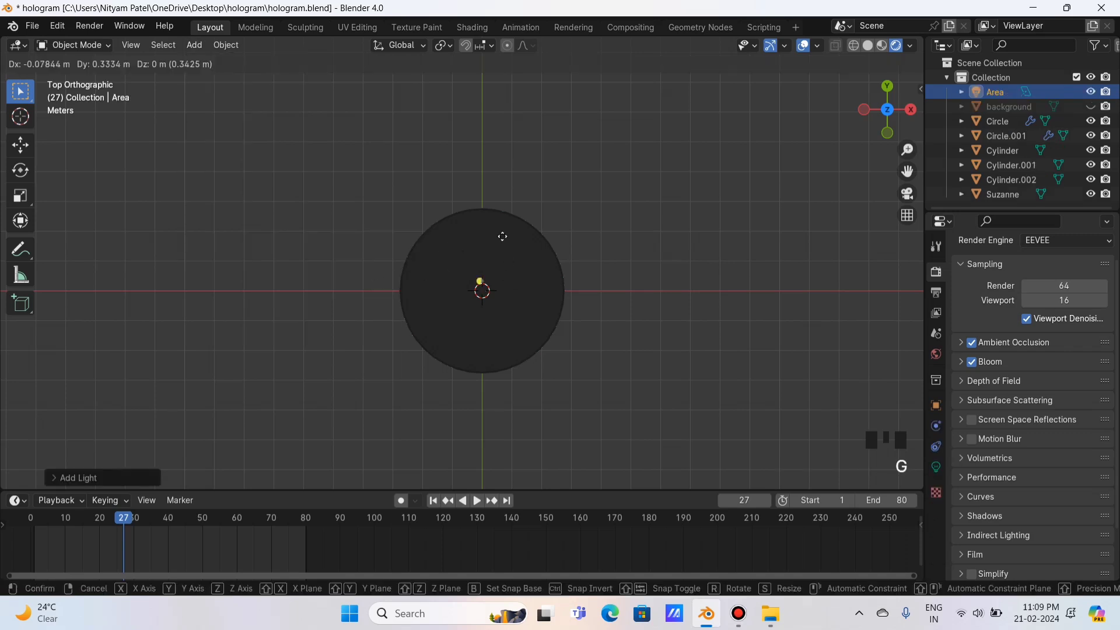
{"action": "left_click", "coordinate": [474, 101]}
Enlarge the area light uniformly and shift it slightly farther behind the cylinder.
{"action": "key", "text": "s"}
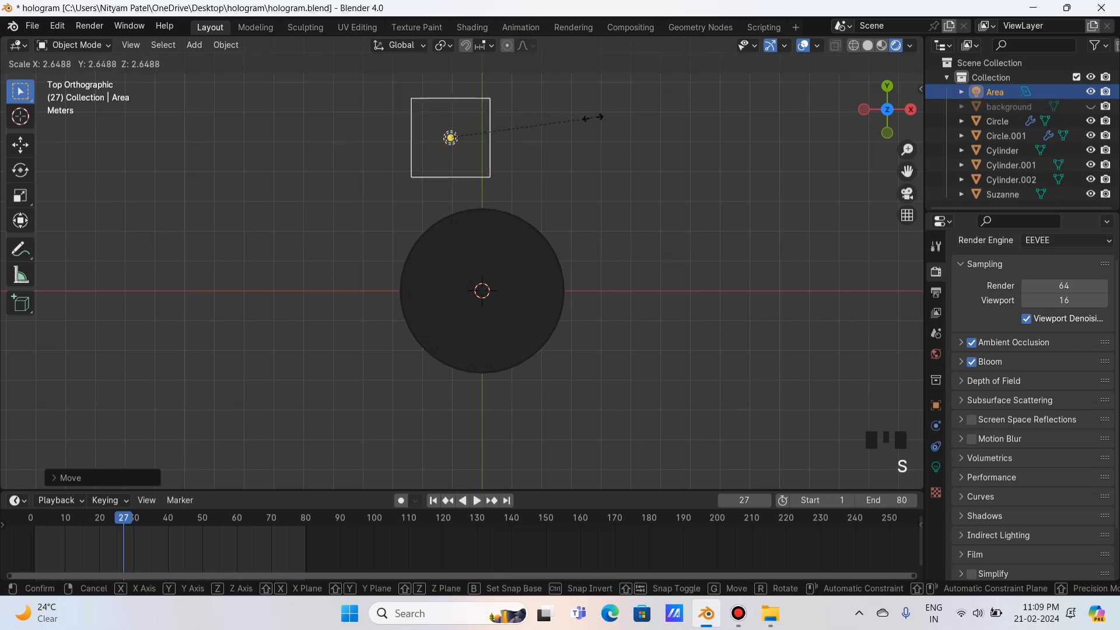
{"action": "left_click", "coordinate": [678, 104]}
{"action": "key", "text": "g"}
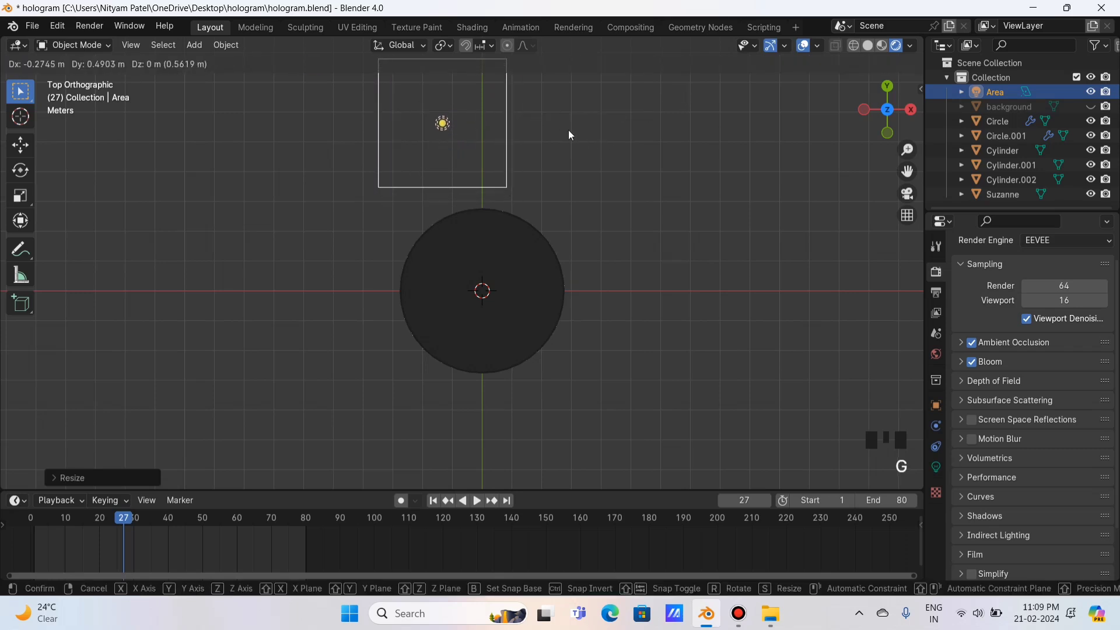
{"action": "left_click", "coordinate": [478, 146]}
Duplicate the area light twice, placing one copy behind the cylinder on its +X side and another in front on that side.
{"action": "key", "text": "shift+d"}
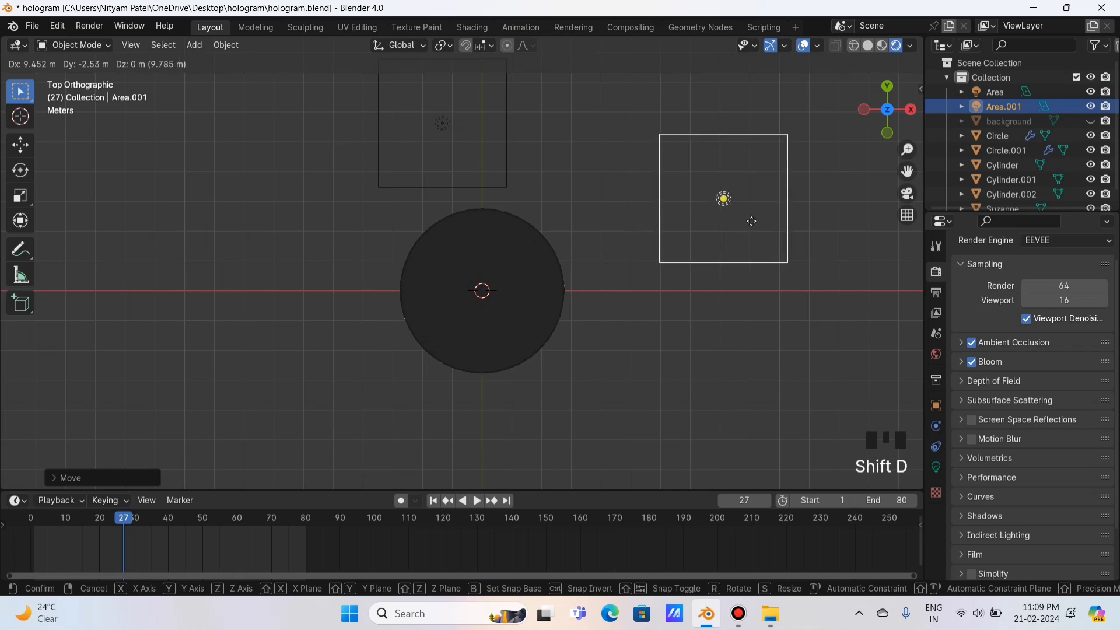
{"action": "left_click", "coordinate": [766, 183]}
{"action": "key", "text": "shift+d"}
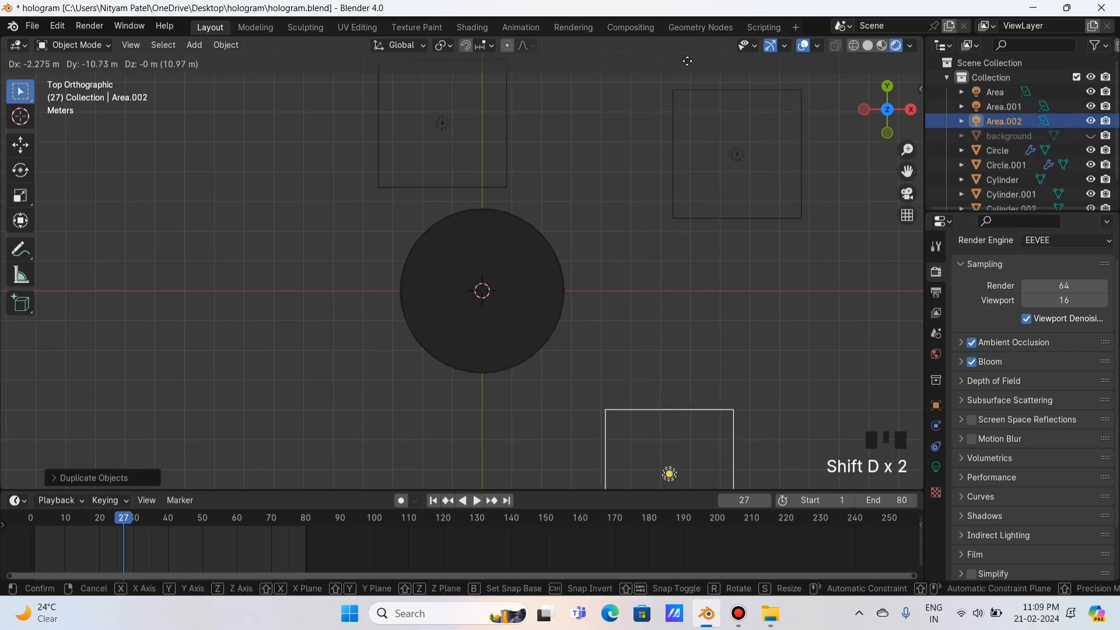
{"action": "left_click", "coordinate": [671, 79]}
Raise all three area lights together along the Z axis to about the height of the monkey head.
{"action": "left_click_drag", "start_coordinate": [884, 108], "coordinate": [761, 188]}
{"action": "left_click", "coordinate": [602, 270]}
{"action": "left_click", "coordinate": [612, 357], "text": "shift"}
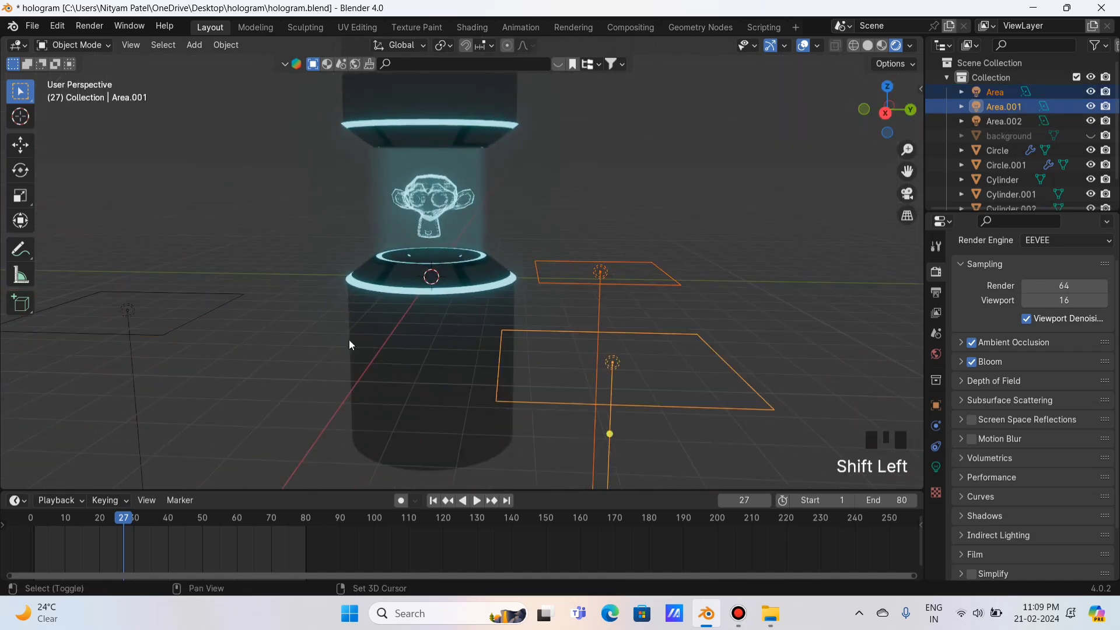
{"action": "left_click", "coordinate": [129, 308], "text": "shift"}
{"action": "key", "text": "g"}
{"action": "key", "text": "z"}
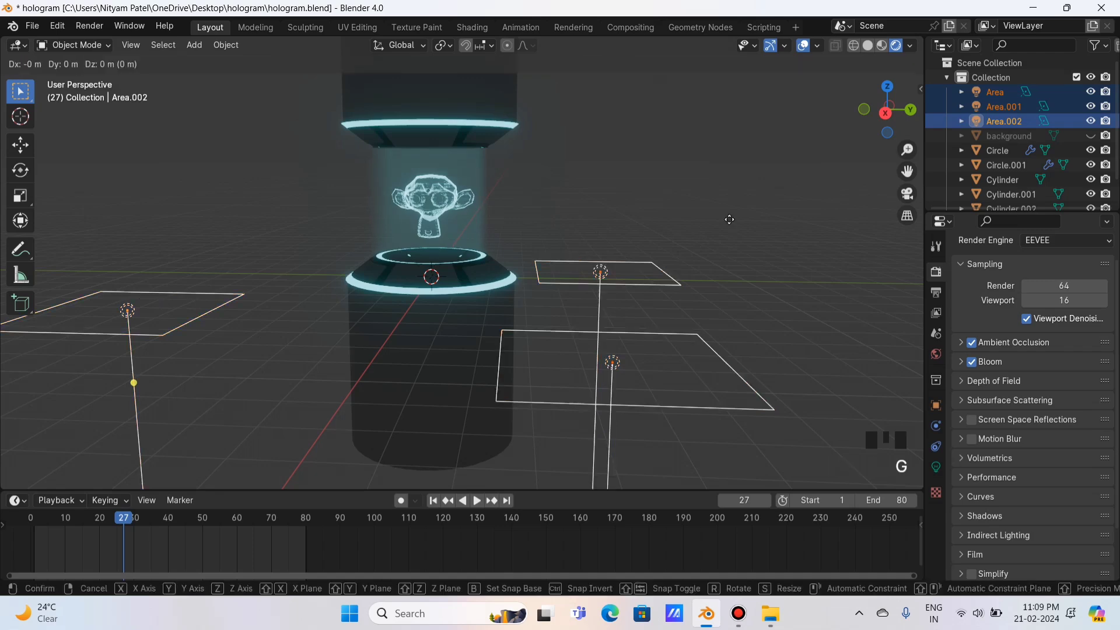
{"action": "left_click", "coordinate": [657, 191]}
Lower the Area.001 light slightly along the Z axis, by a little over 0.5 m.
{"action": "left_click", "coordinate": [624, 208]}
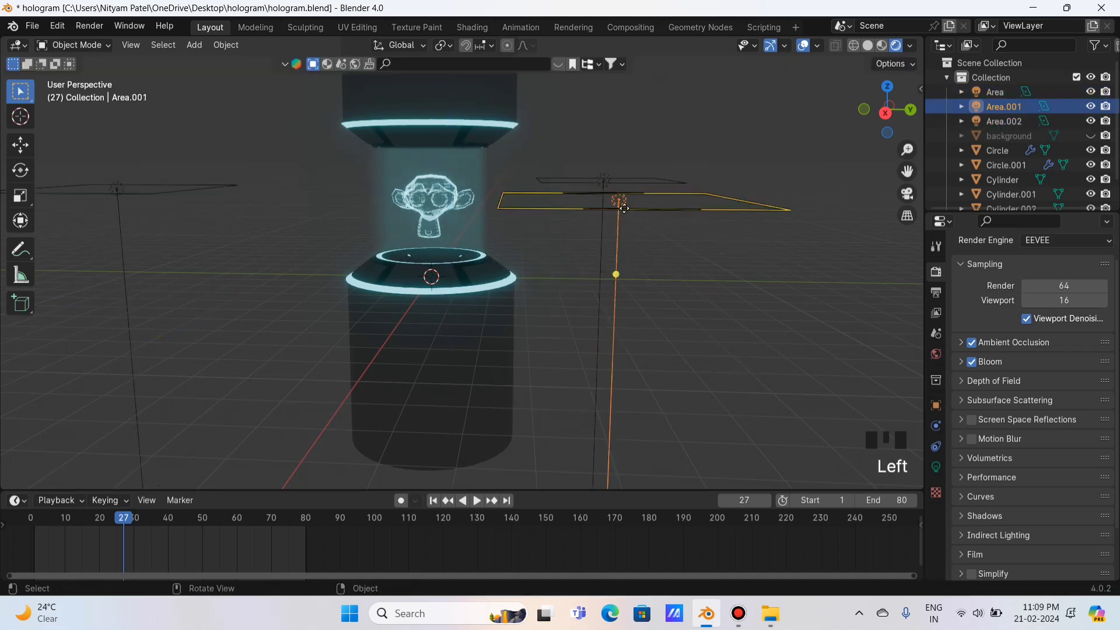
{"action": "key", "text": "g"}
{"action": "key", "text": "z"}
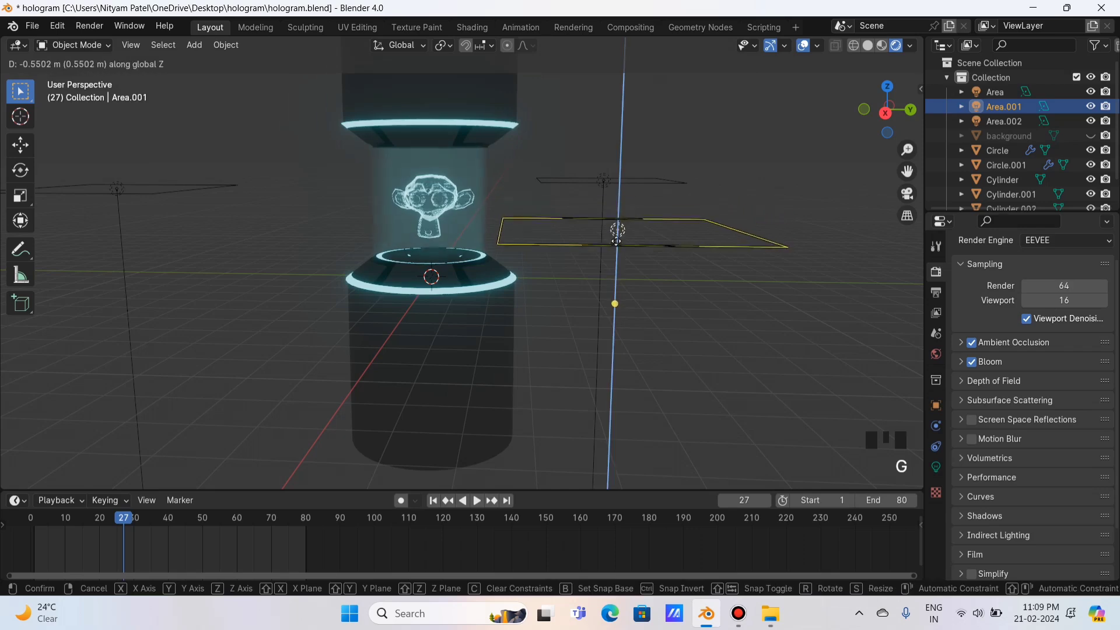
{"action": "left_click", "coordinate": [227, 177]}
Tilt the original area light about 64° toward the hologram column in the right side view.
{"action": "left_click", "coordinate": [125, 187]}
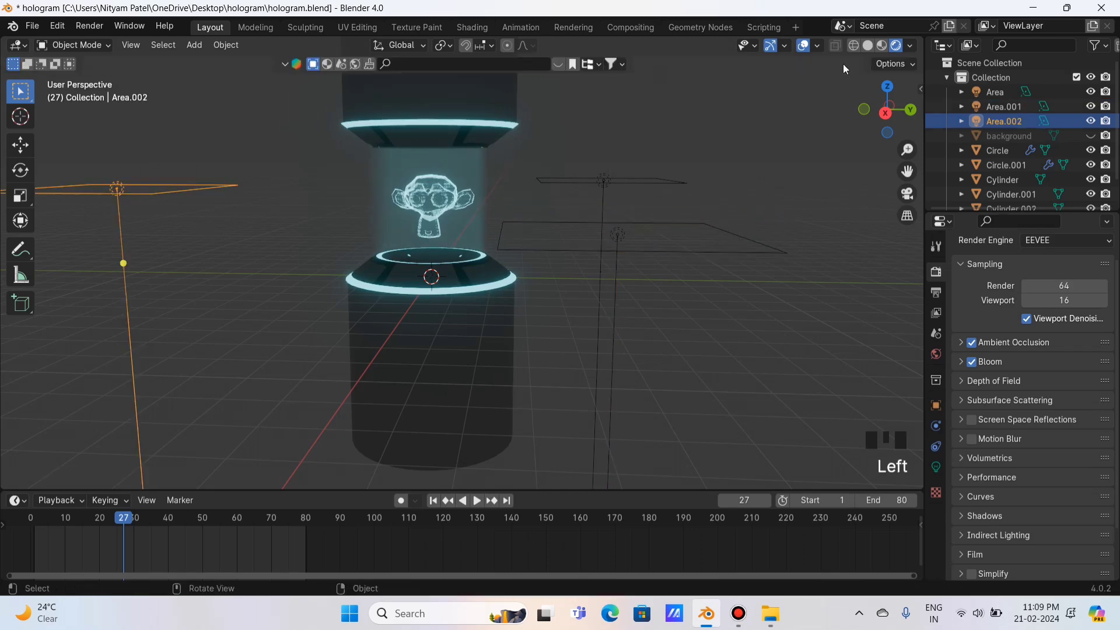
{"action": "left_click", "coordinate": [612, 175]}
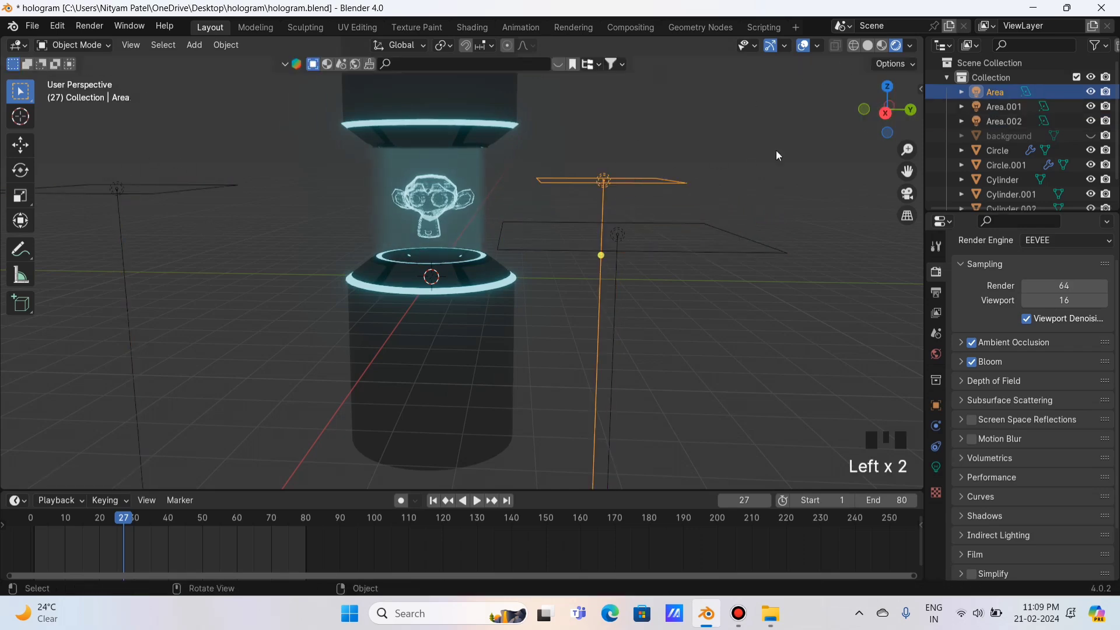
{"action": "left_click", "coordinate": [887, 114]}
{"action": "key", "text": "r"}
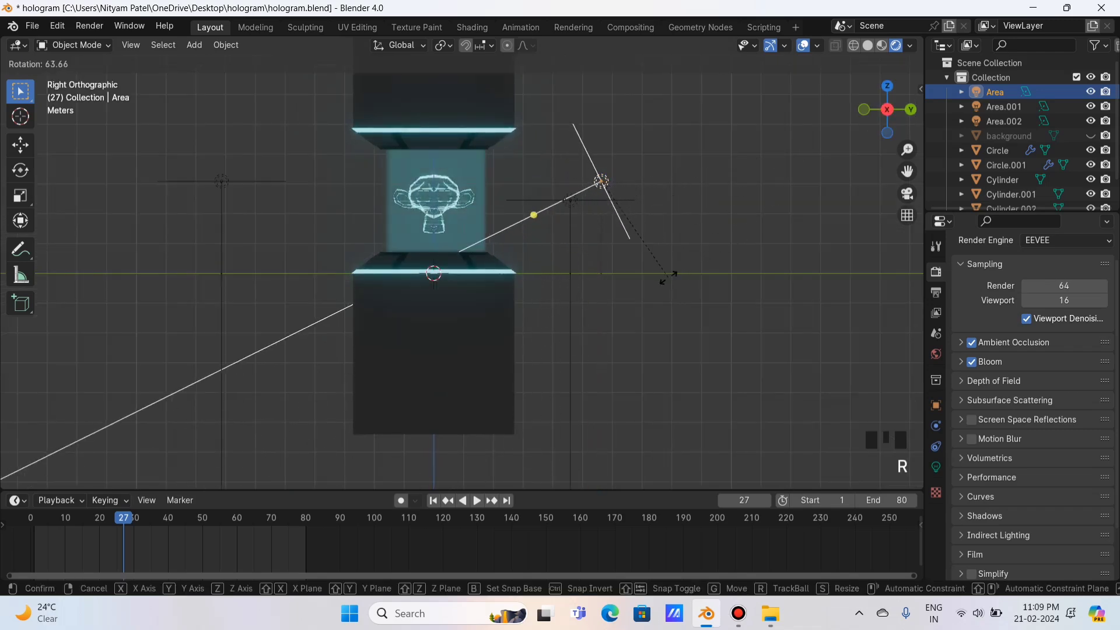
{"action": "left_click", "coordinate": [668, 275]}
Tilt the Area.001 and Area.002 lights toward the hologram column in the right side view.
{"action": "left_click", "coordinate": [570, 204]}
{"action": "key", "text": "r"}
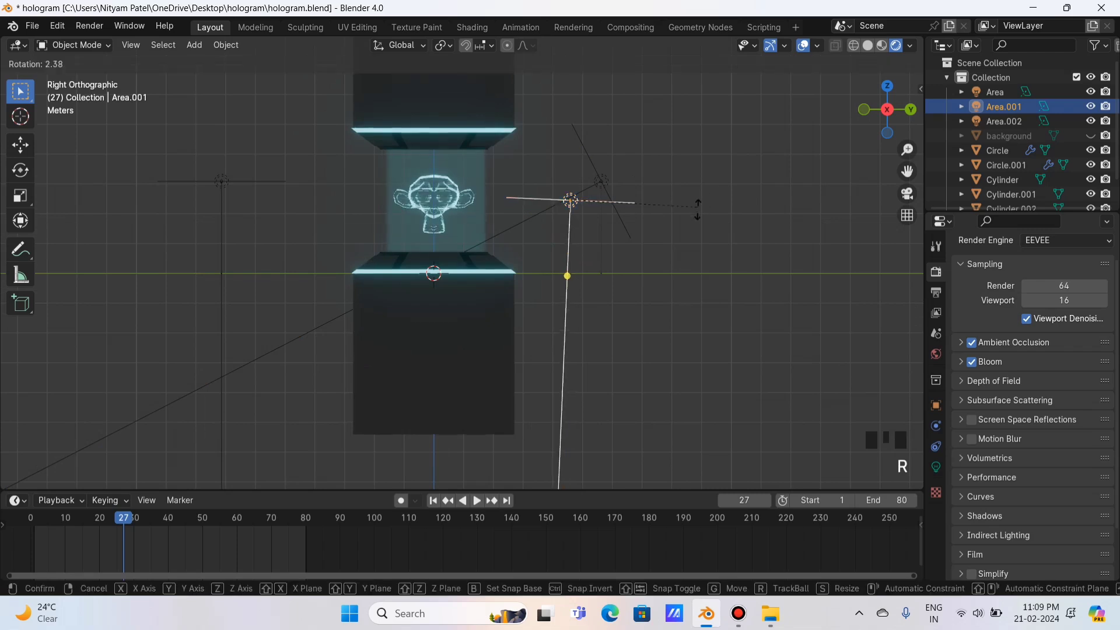
{"action": "left_click", "coordinate": [473, 270]}
{"action": "left_click", "coordinate": [257, 182]}
{"action": "key", "text": "r"}
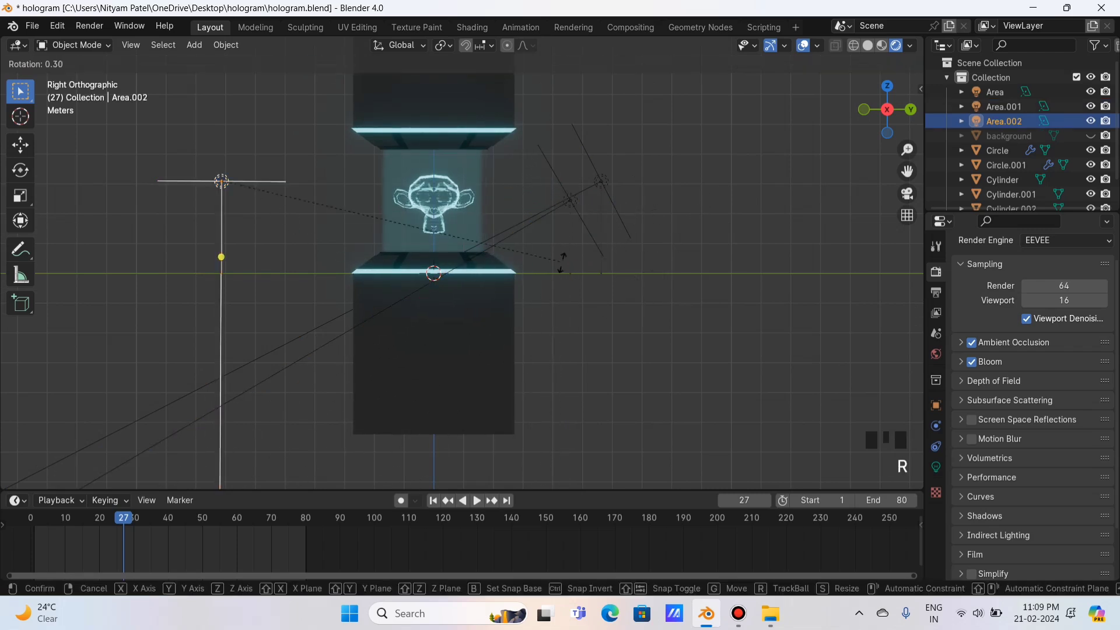
{"action": "left_click", "coordinate": [607, 199]}
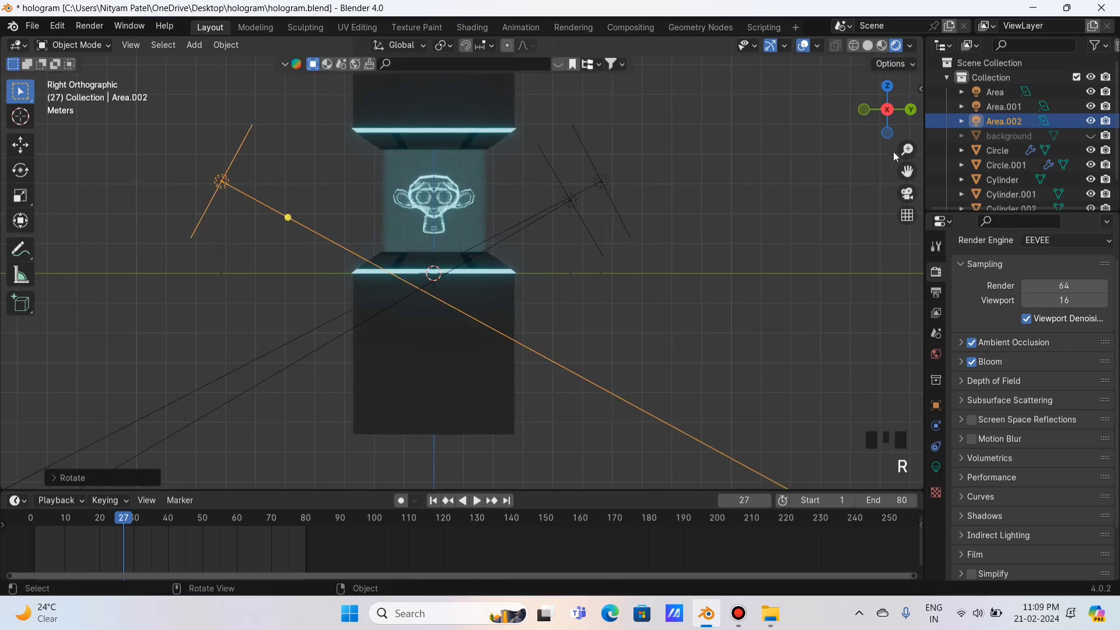
Rotate the Area.001 light about 60° in the top view so it points at the cylinder.
{"action": "left_click_drag", "start_coordinate": [889, 114], "coordinate": [887, 86]}
{"action": "left_click", "coordinate": [887, 88]}
{"action": "scroll", "coordinate": [734, 167], "scroll_direction": "down", "scroll_amount": 2}
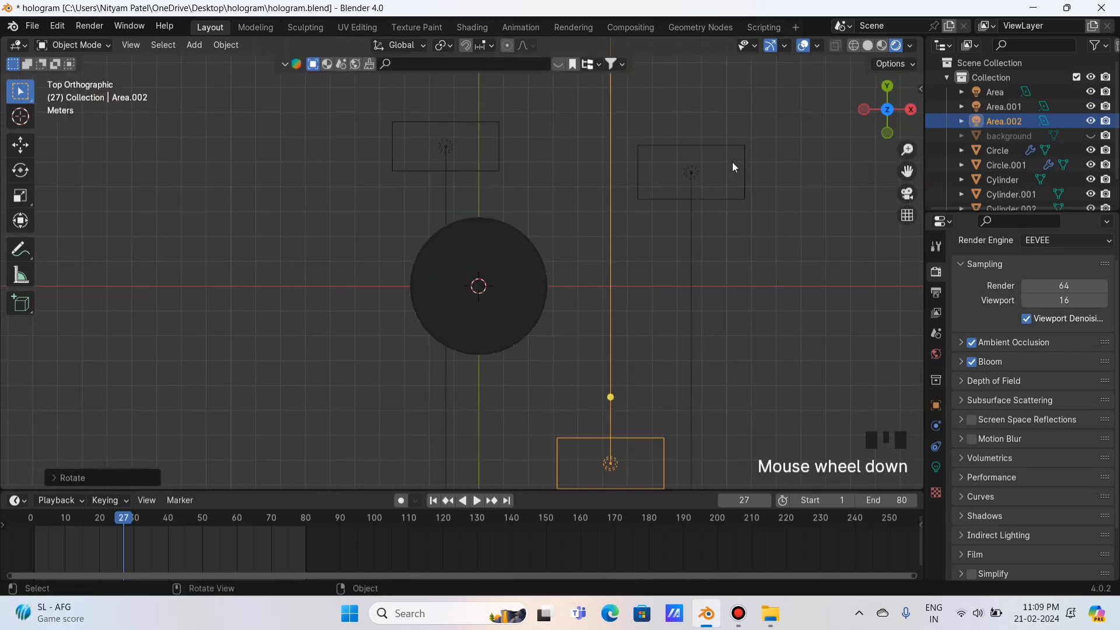
{"action": "left_click", "coordinate": [693, 175]}
{"action": "key", "text": "r"}
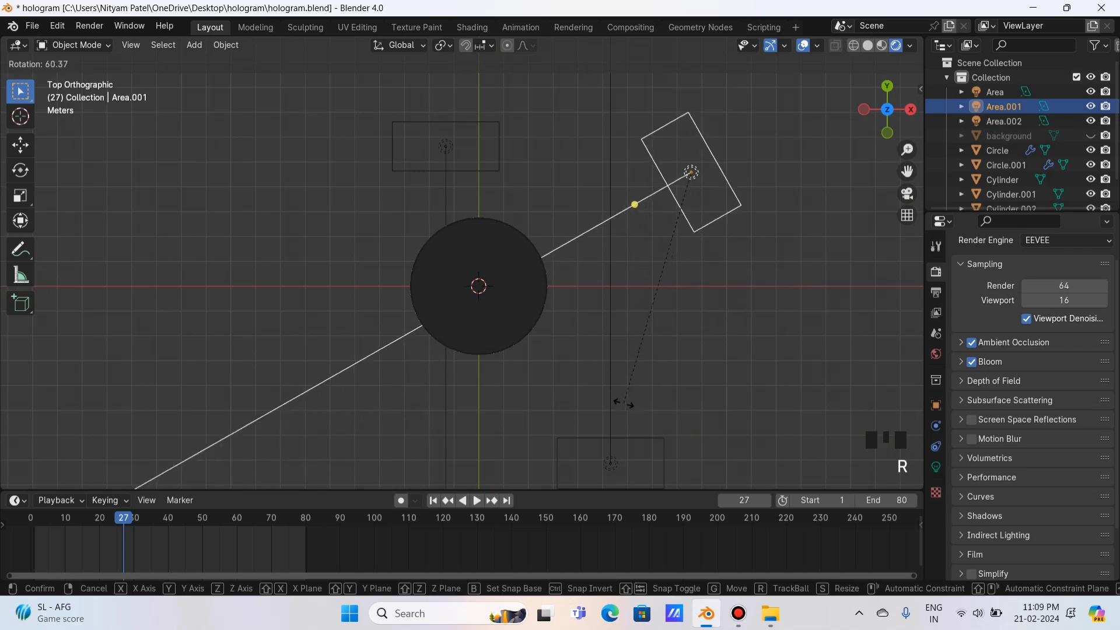
{"action": "left_click", "coordinate": [612, 439]}
Rotate the Area.002 light about -32° and turn the original area light toward the cylinder in the top view.
{"action": "left_click", "coordinate": [611, 441]}
{"action": "key", "text": "r"}
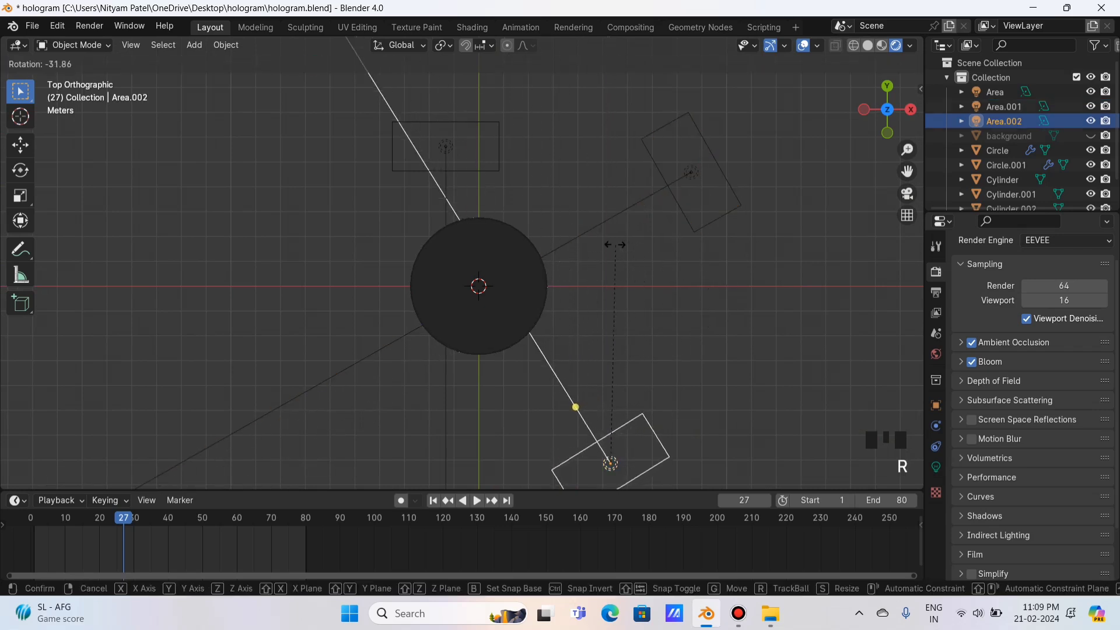
{"action": "left_click", "coordinate": [509, 177]}
{"action": "left_click", "coordinate": [441, 135]}
{"action": "left_click", "coordinate": [454, 141]}
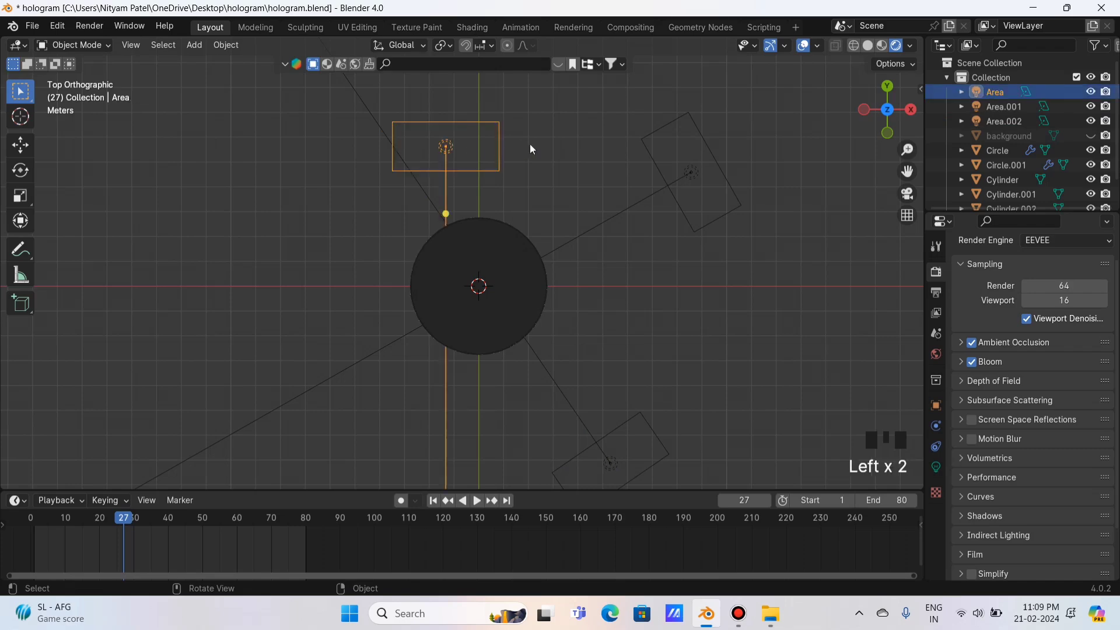
{"action": "key", "text": "r"}
{"action": "left_click", "coordinate": [523, 126]}
Raise the Area.001 light along the Z axis by a little over 1 m.
{"action": "left_click_drag", "start_coordinate": [887, 117], "coordinate": [773, 12]}
{"action": "left_click", "coordinate": [635, 257]}
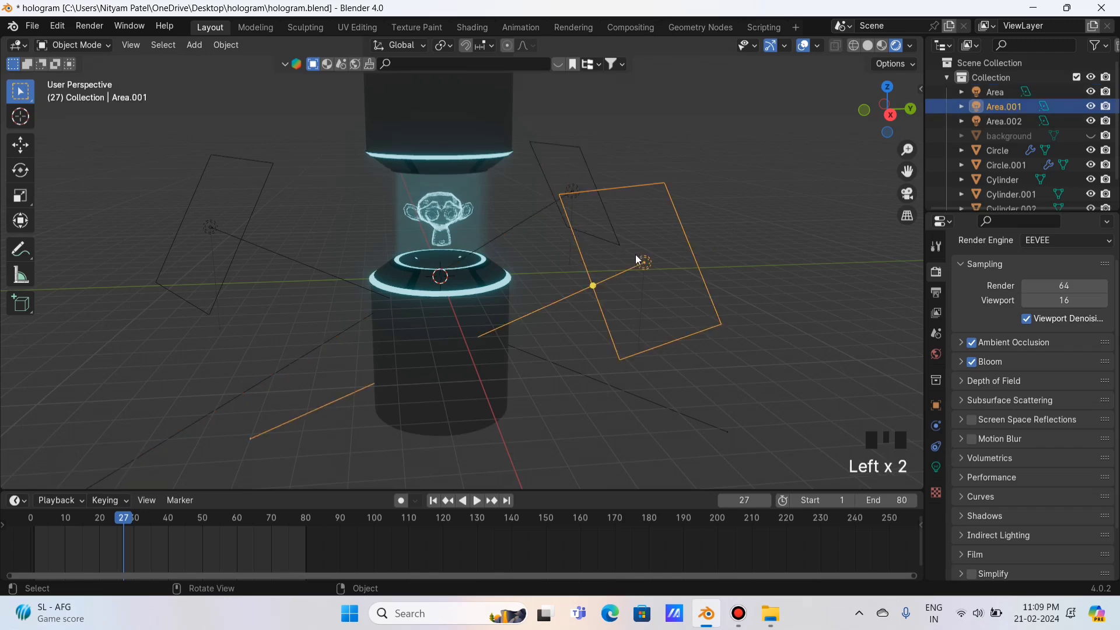
{"action": "key", "text": "g"}
{"action": "key", "text": "z"}
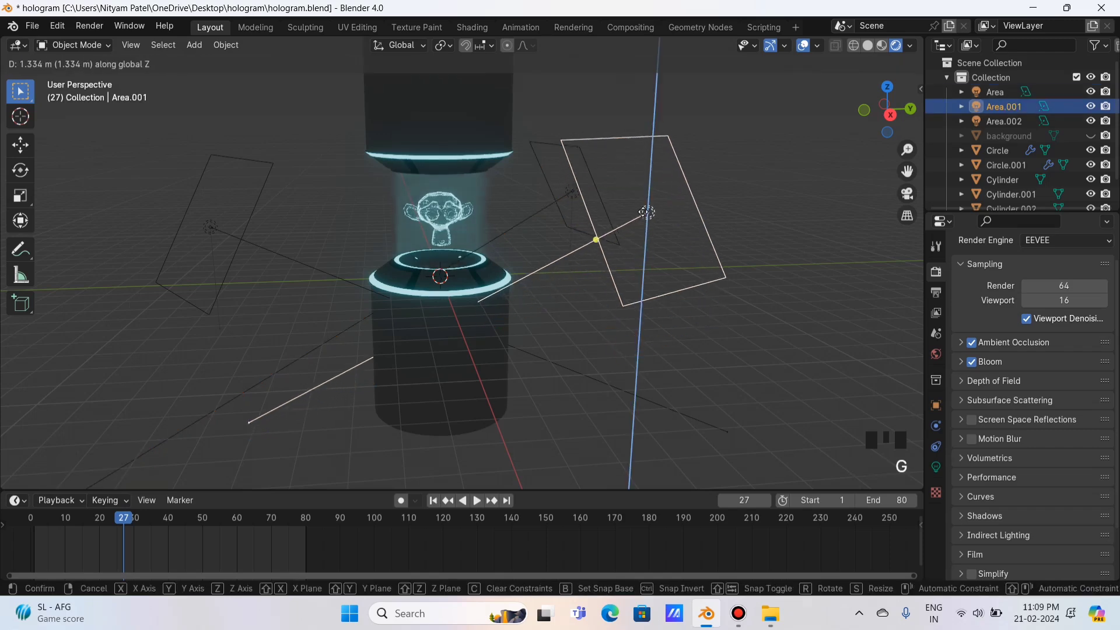
{"action": "left_click", "coordinate": [647, 218]}
Set the Area.001 light's power to 200 W.
{"action": "left_click", "coordinate": [935, 467]}
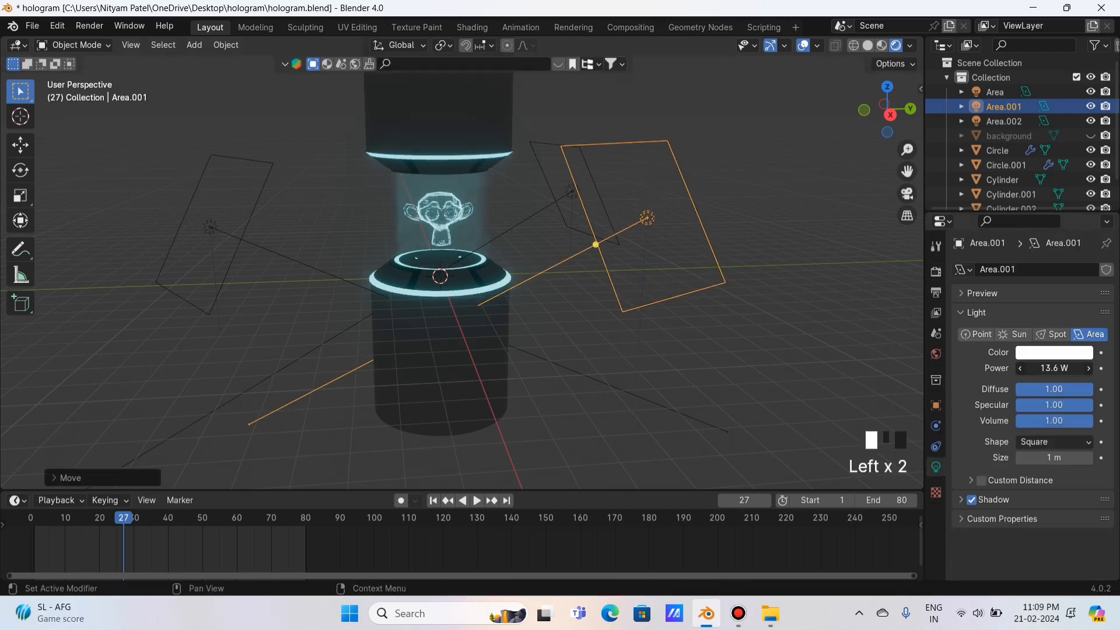
{"action": "left_click_drag", "start_coordinate": [1054, 368], "coordinate": [1066, 368]}
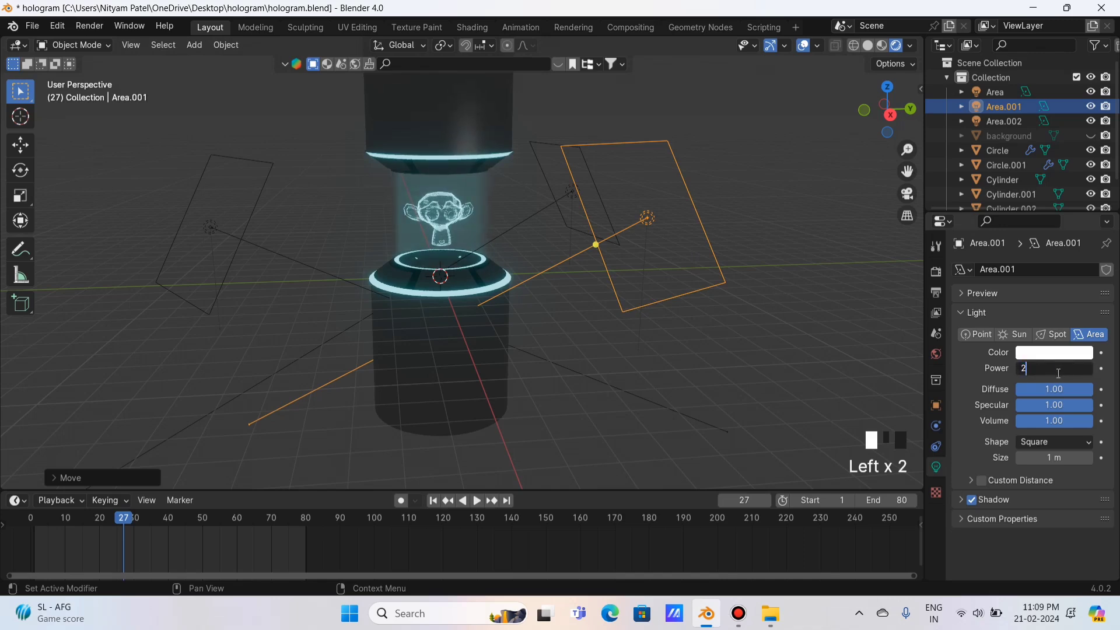
{"action": "key", "text": "Return"}
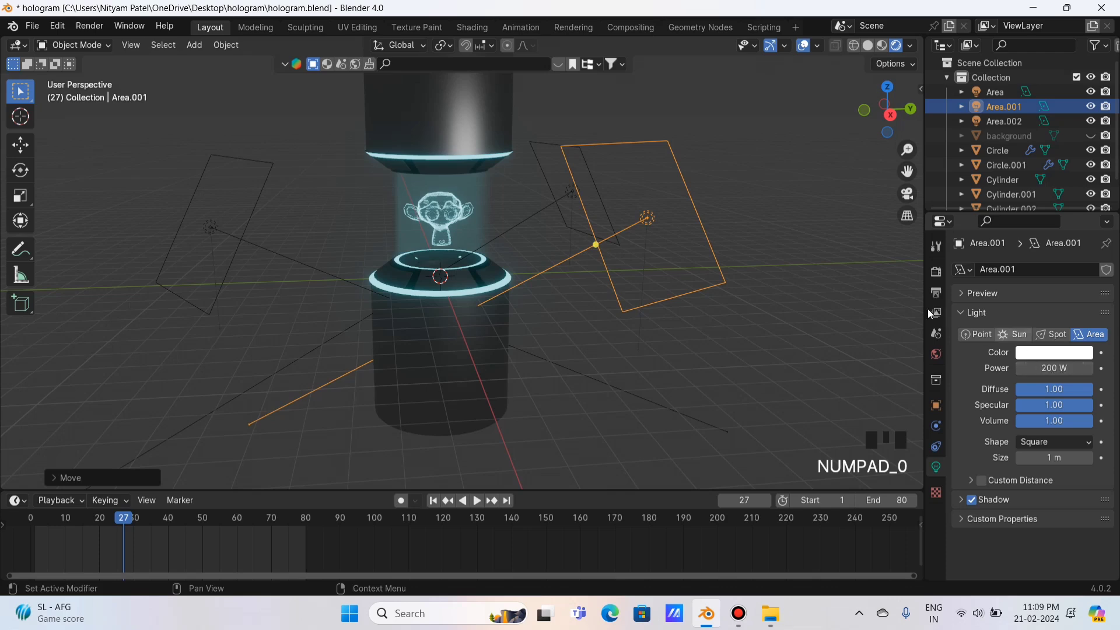
Scale the Area.001 light down uniformly to a little over half its size.
{"action": "key", "text": "g"}
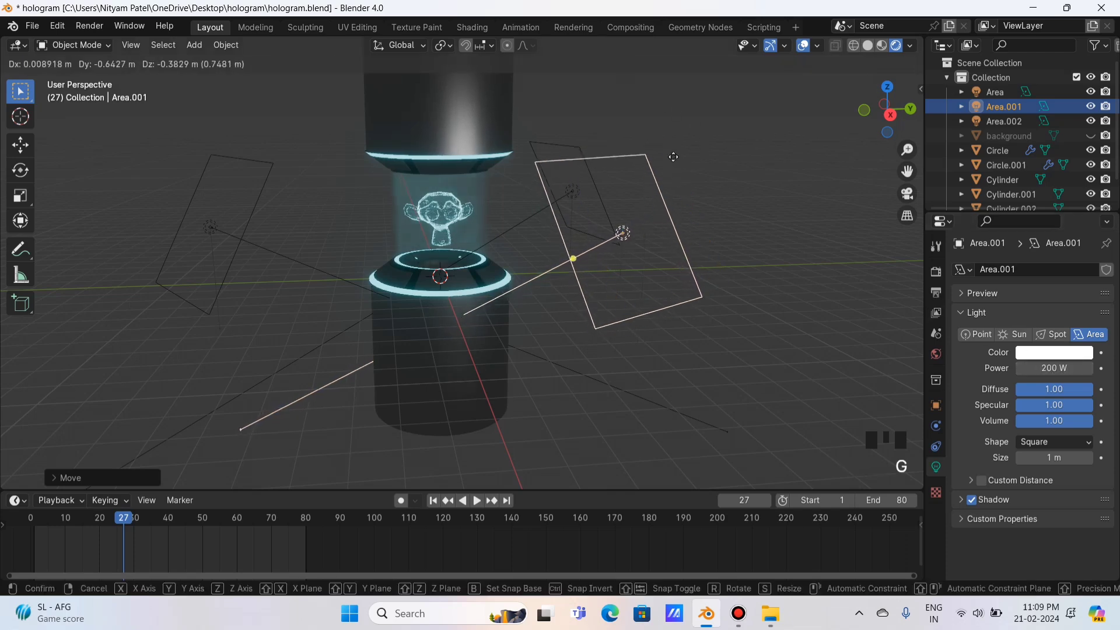
{"action": "left_click", "coordinate": [674, 153]}
{"action": "key", "text": "s"}
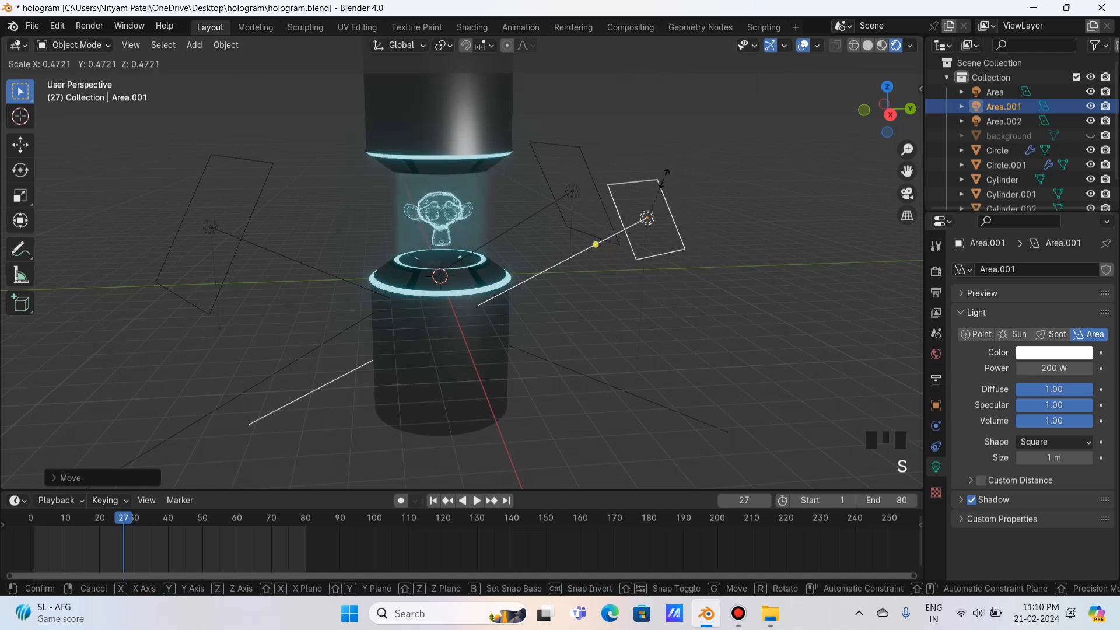
{"action": "left_click", "coordinate": [676, 172]}
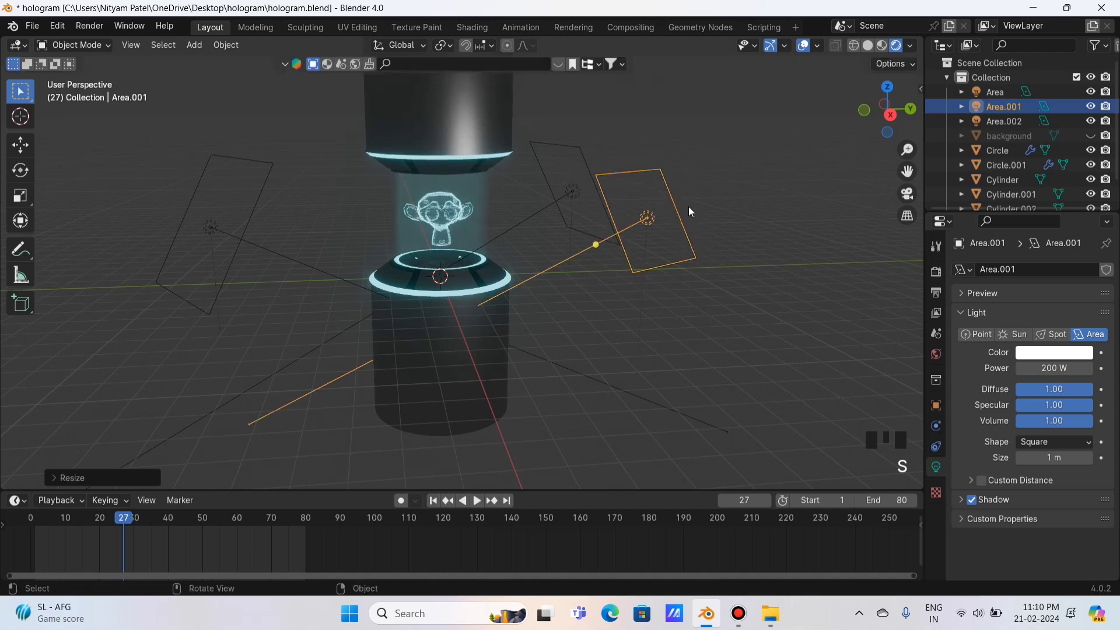
Move the Area.001 light away from the column and reposition it in the top view on the column's positive X and Y side.
{"action": "left_click_drag", "start_coordinate": [884, 103], "coordinate": [732, 195]}
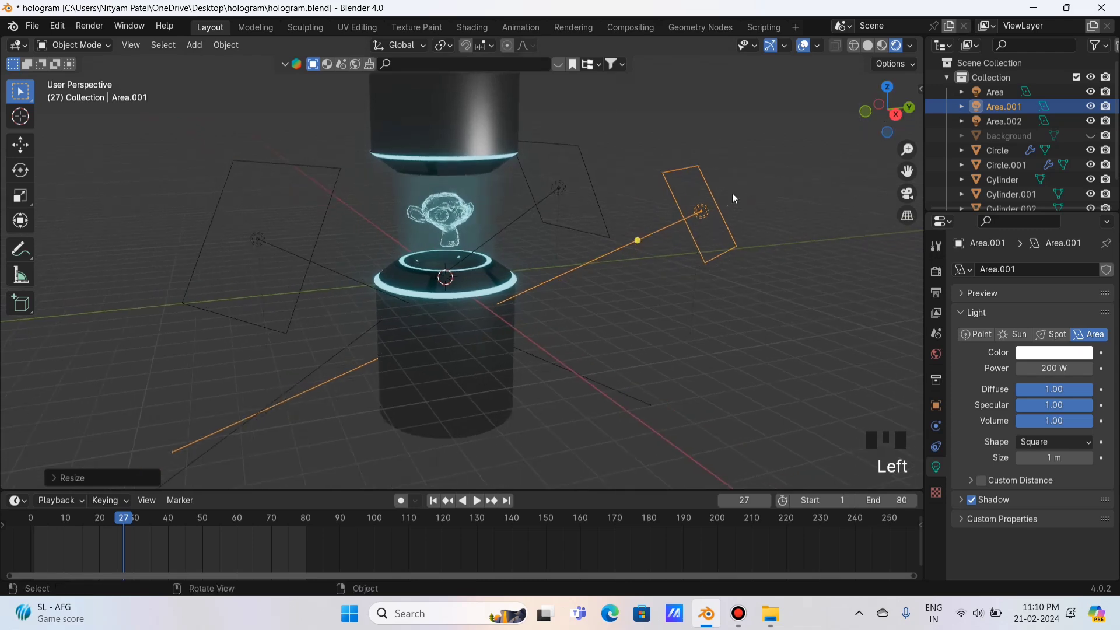
{"action": "scroll", "coordinate": [792, 188], "scroll_direction": "up", "scroll_amount": 2}
{"action": "key", "text": "g"}
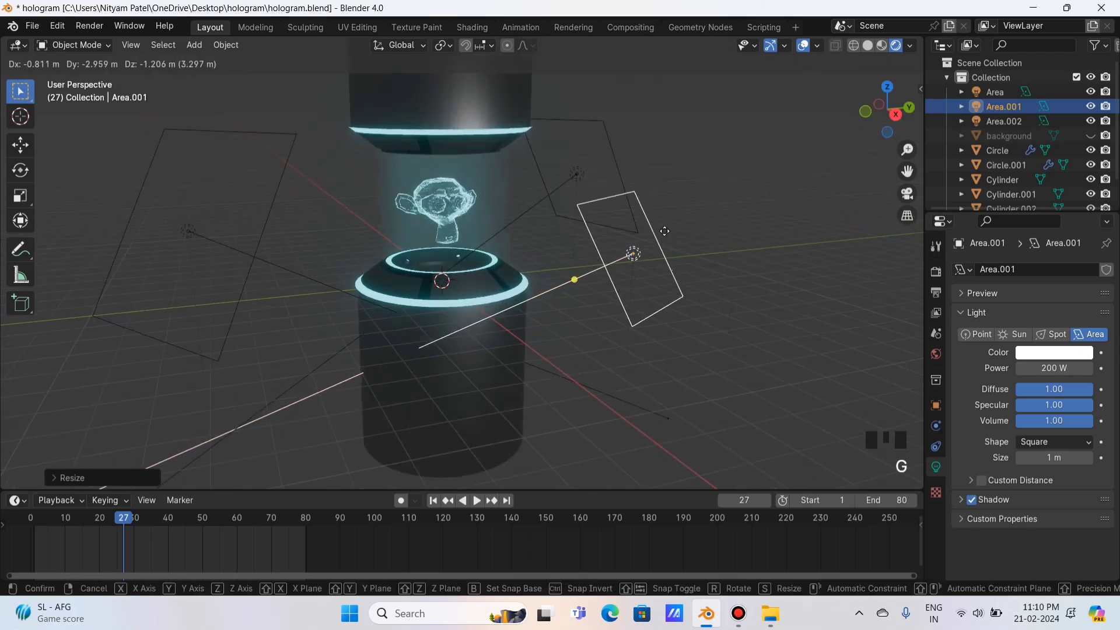
{"action": "left_click", "coordinate": [799, 184]}
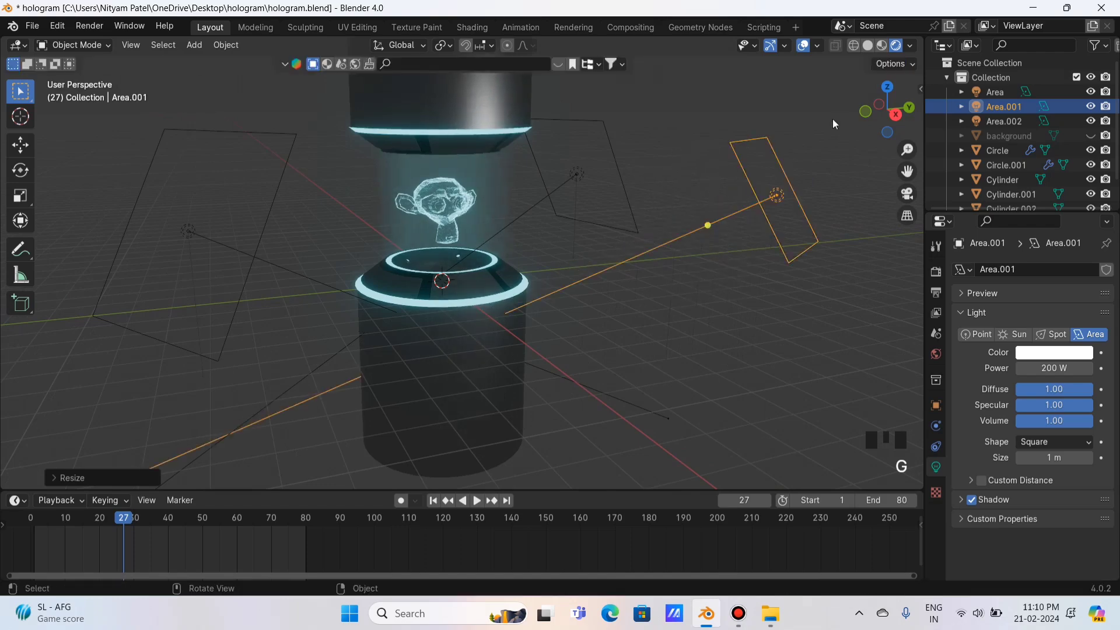
{"action": "left_click", "coordinate": [888, 88]}
{"action": "key", "text": "g"}
{"action": "left_click", "coordinate": [659, 212]}
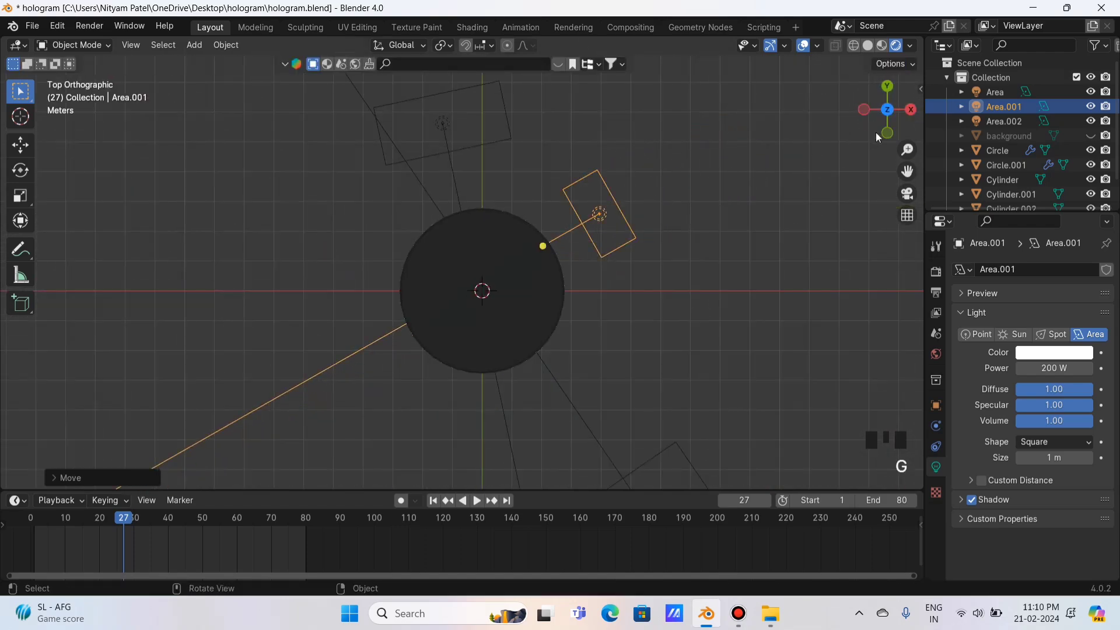
Move the Area.001 light freely in the perspective view until it sits beside the column's lower glowing ring.
{"action": "left_click_drag", "start_coordinate": [888, 109], "coordinate": [910, 118]}
{"action": "key", "text": "g"}
{"action": "left_click", "coordinate": [788, 203]}
{"action": "key", "text": "g"}
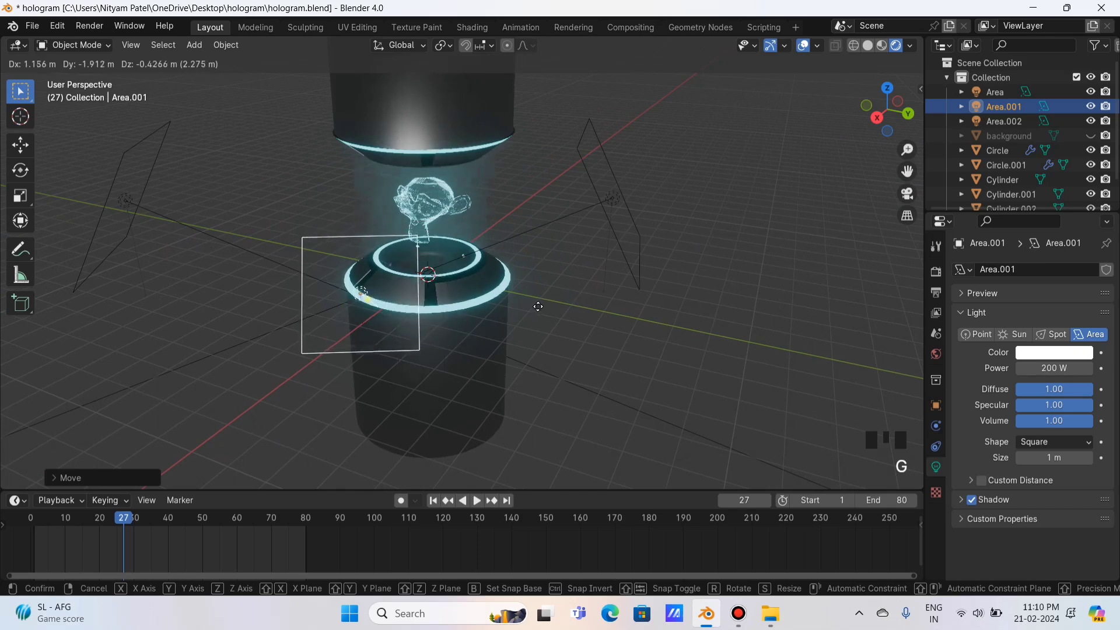
{"action": "left_click", "coordinate": [504, 287]}
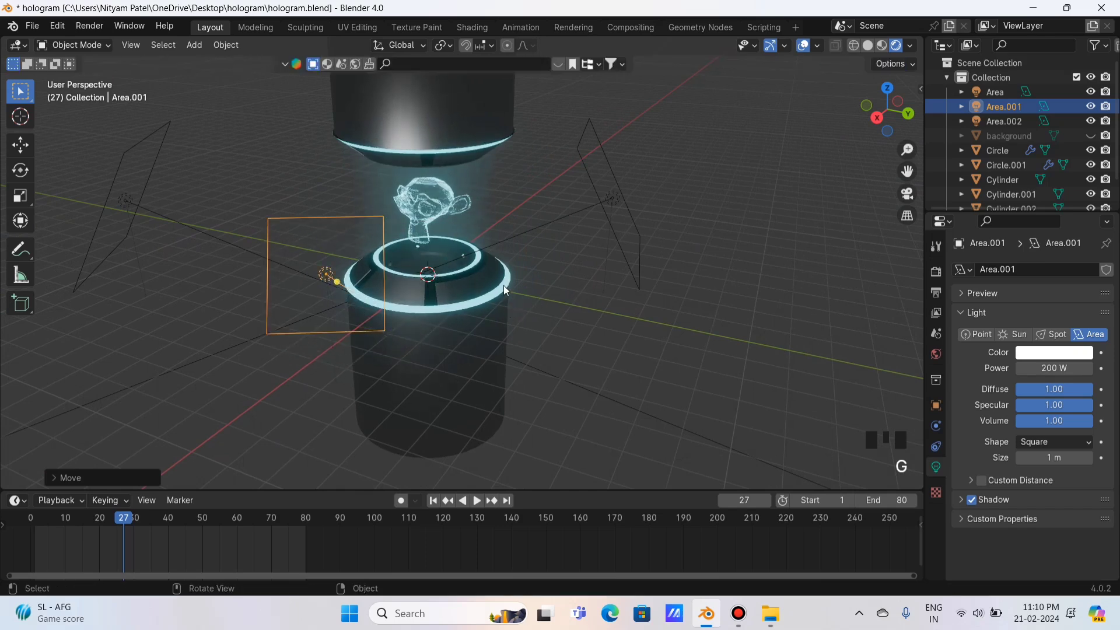
{"action": "key", "text": "g"}
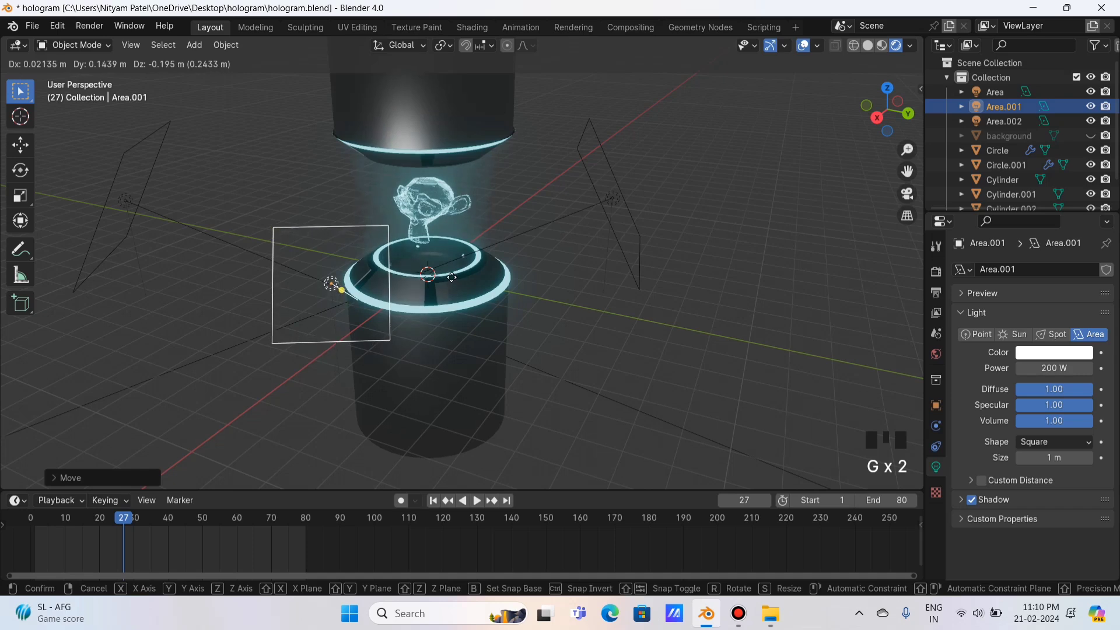
{"action": "left_click", "coordinate": [625, 209]}
Scale the original Area light down slightly and set its power to 100 W.
{"action": "left_click", "coordinate": [618, 205]}
{"action": "key", "text": "s"}
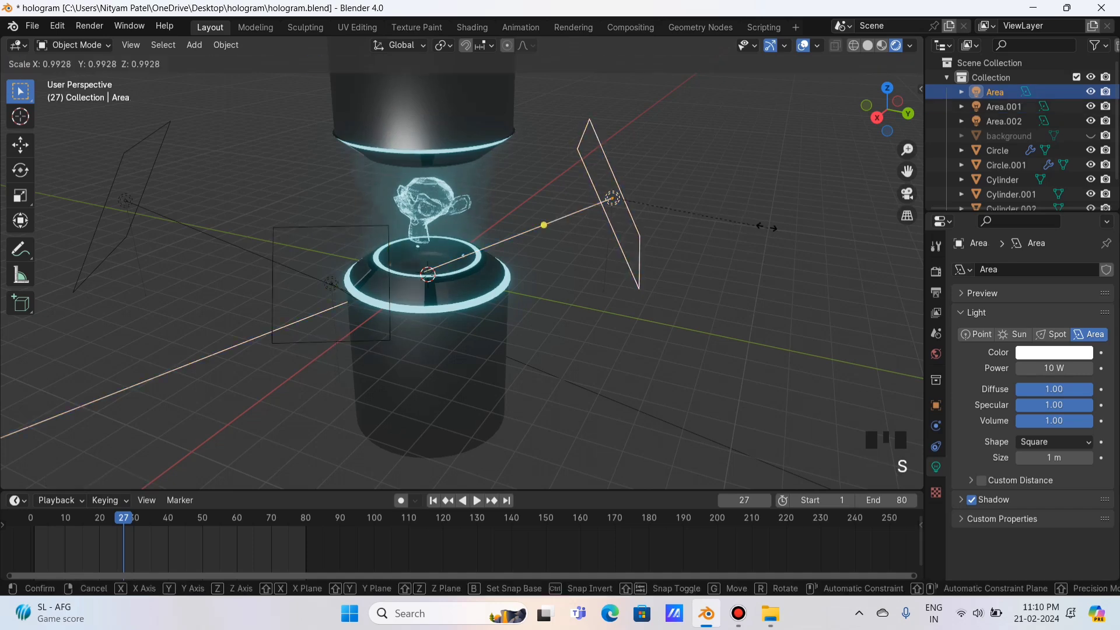
{"action": "left_click", "coordinate": [758, 222]}
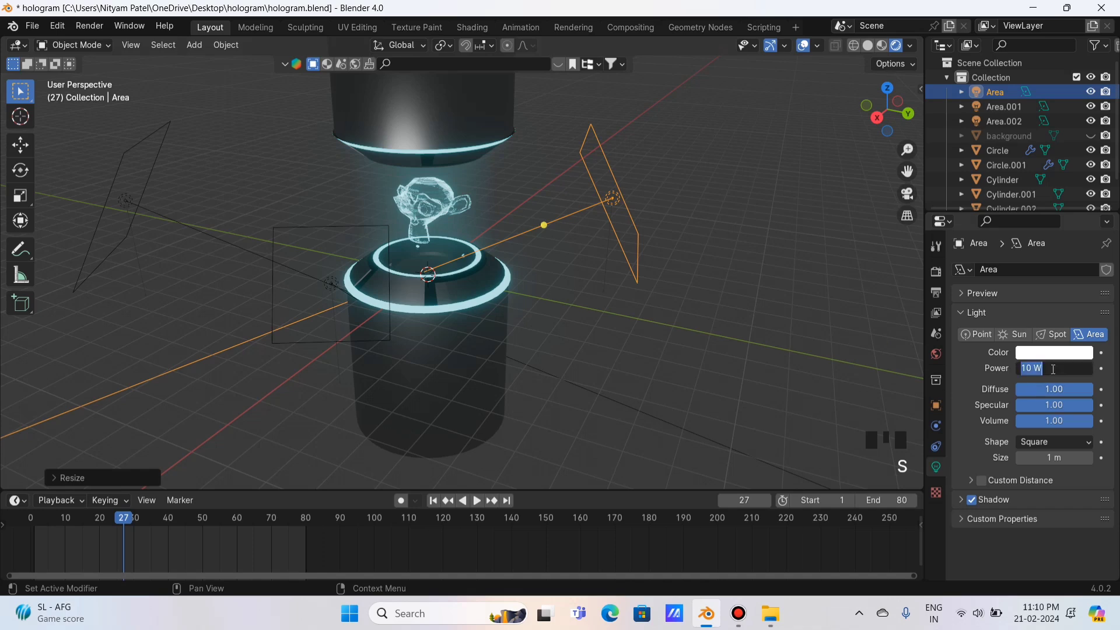
{"action": "key", "text": "Return"}
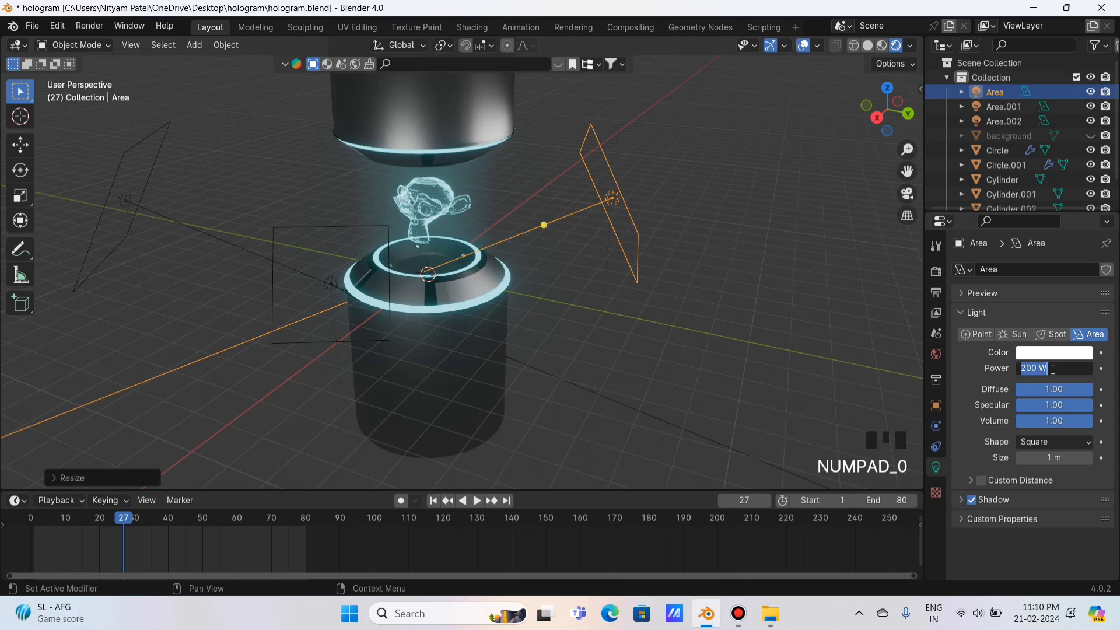
{"action": "key", "text": "Return"}
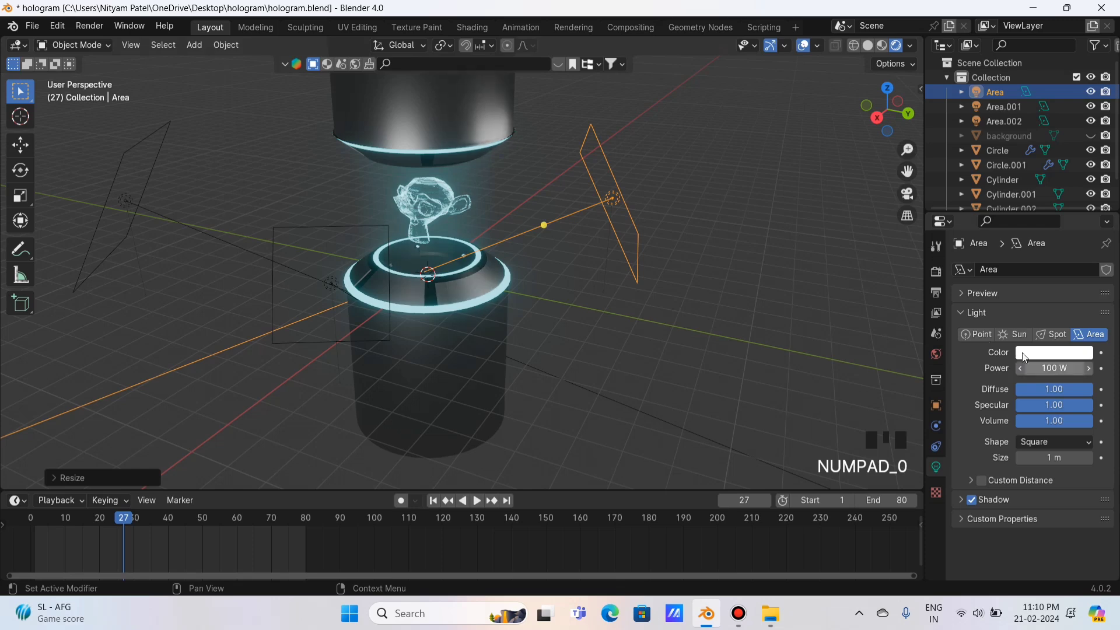
Lower the Area light to the glowing ring's height, shrink it slightly and move it farther out from the column.
{"action": "key", "text": "g"}
{"action": "left_click", "coordinate": [710, 277]}
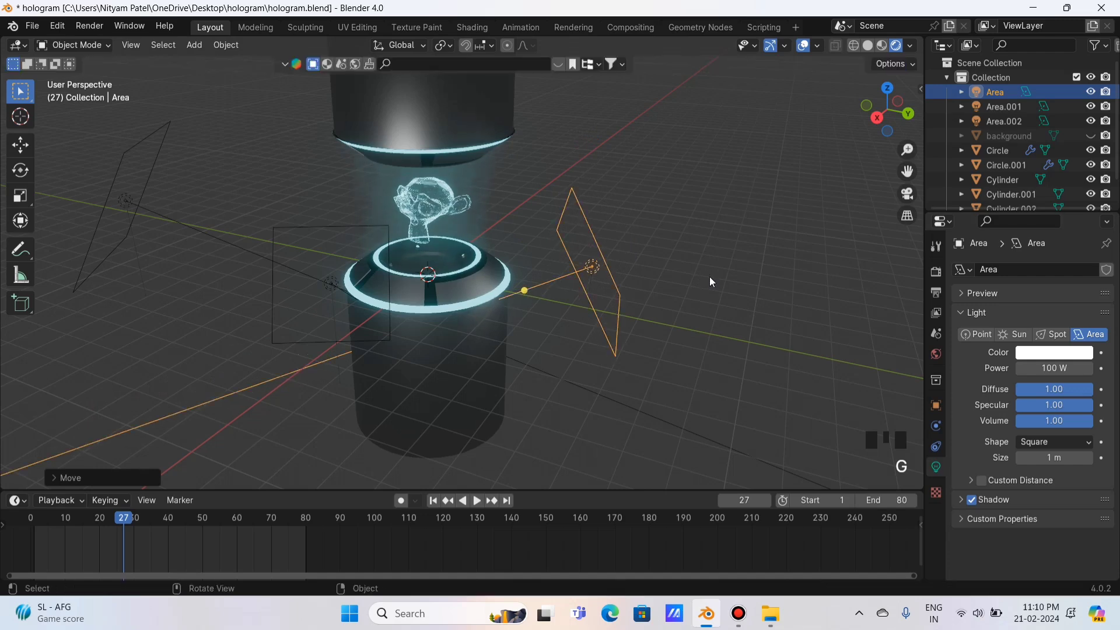
{"action": "key", "text": "s"}
{"action": "left_click", "coordinate": [737, 269]}
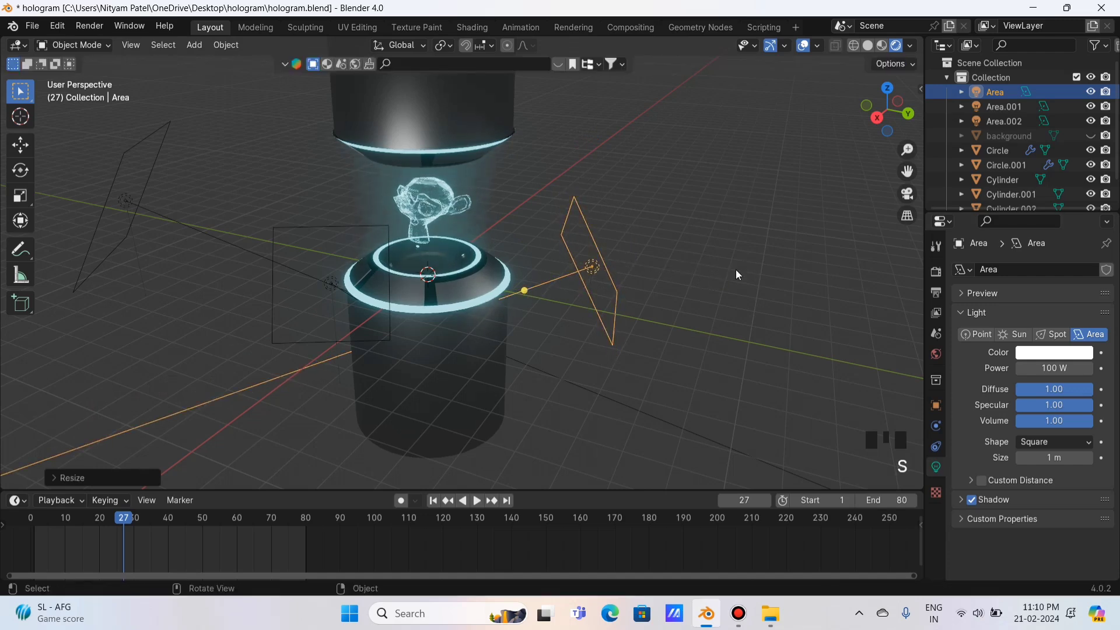
{"action": "key", "text": "g"}
{"action": "left_click", "coordinate": [787, 255]}
{"action": "key", "text": "g"}
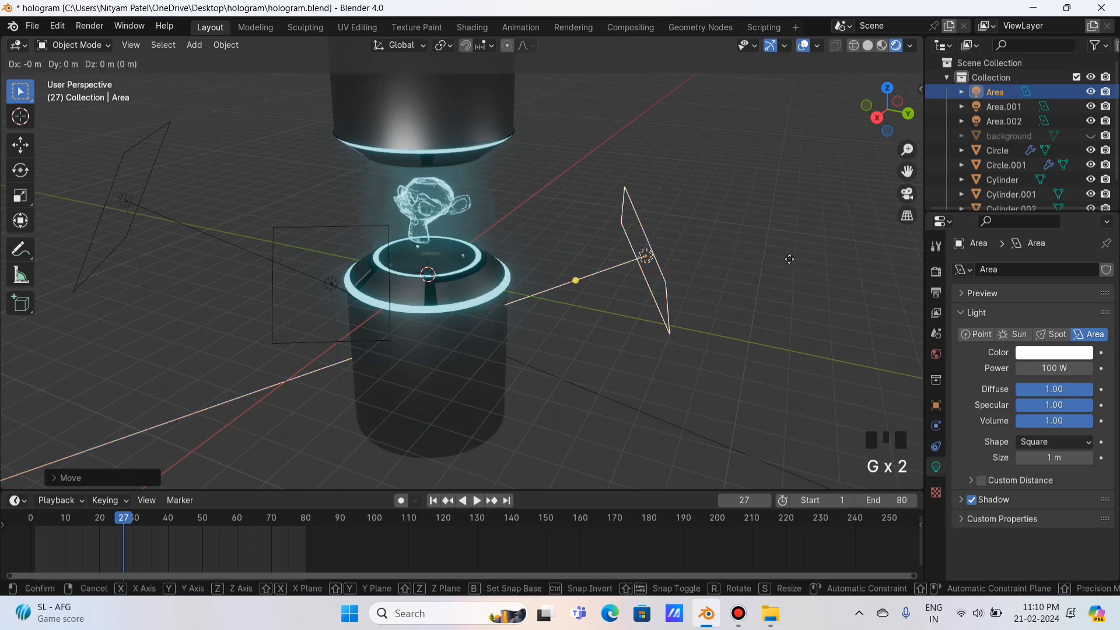
{"action": "left_click", "coordinate": [781, 254]}
Set the Area.002 light's power to 200 W and scale the light up well beyond its original size.
{"action": "left_click", "coordinate": [197, 230]}
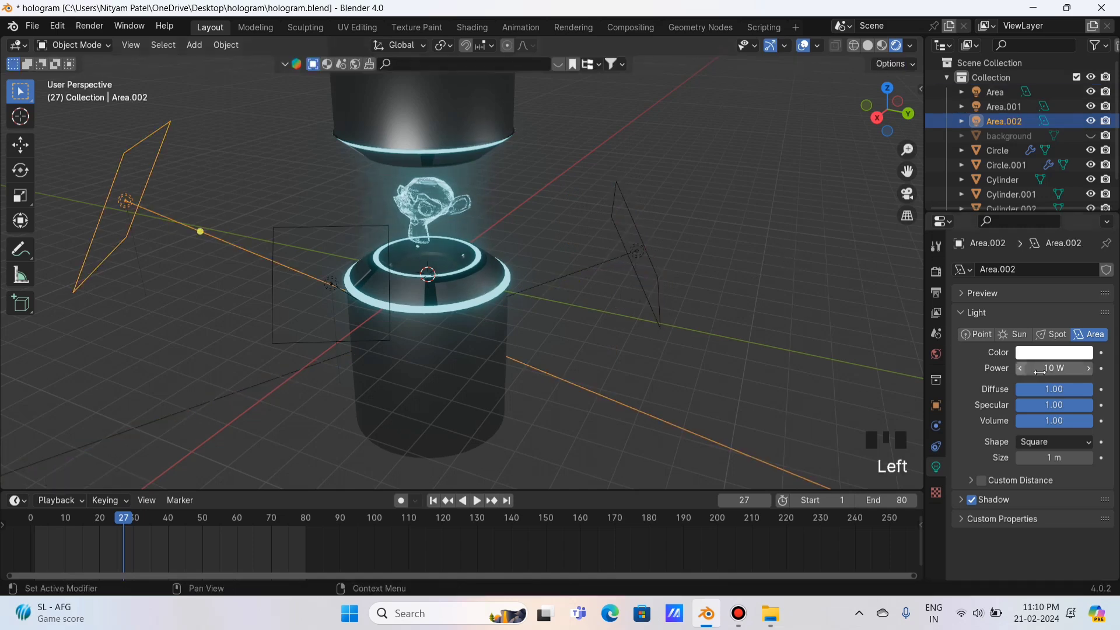
{"action": "key", "text": "Return"}
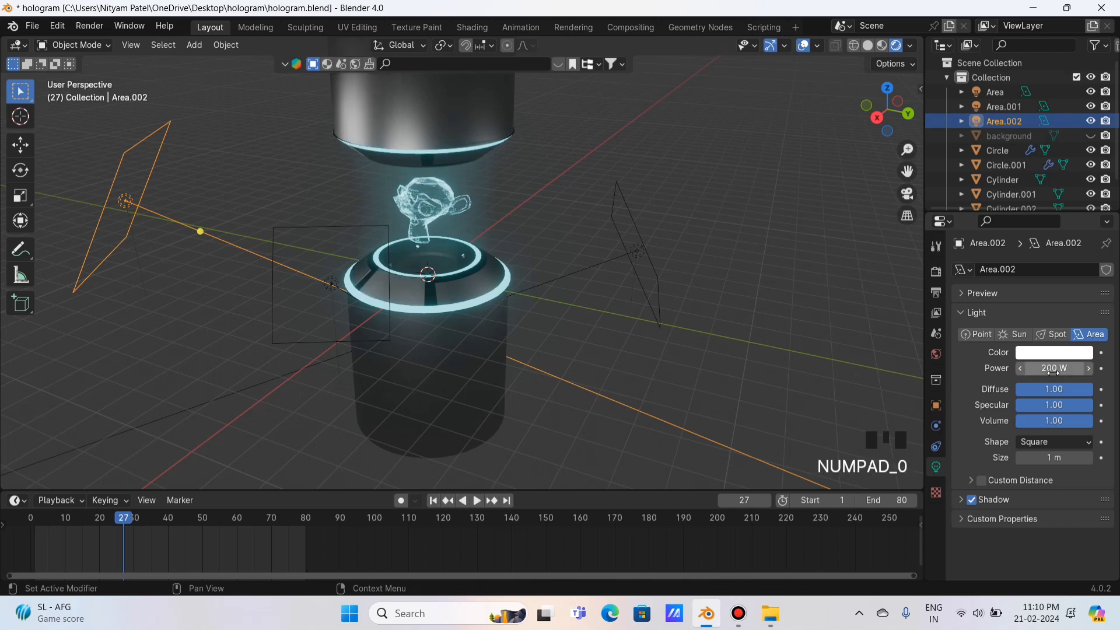
{"action": "key", "text": "s"}
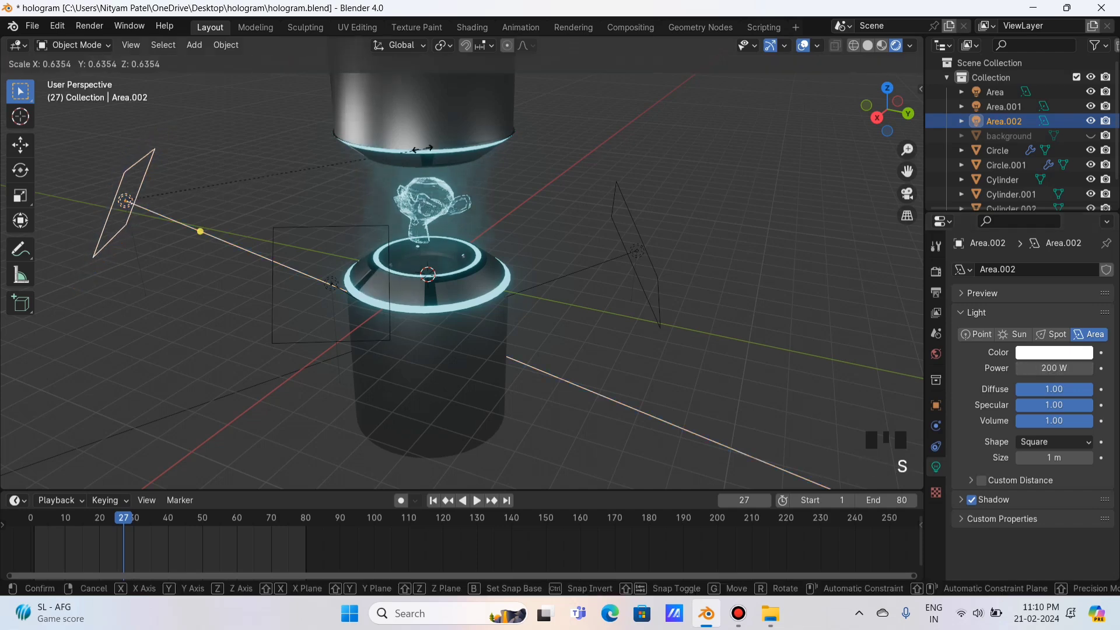
{"action": "left_click", "coordinate": [342, 155]}
{"action": "key", "text": "s"}
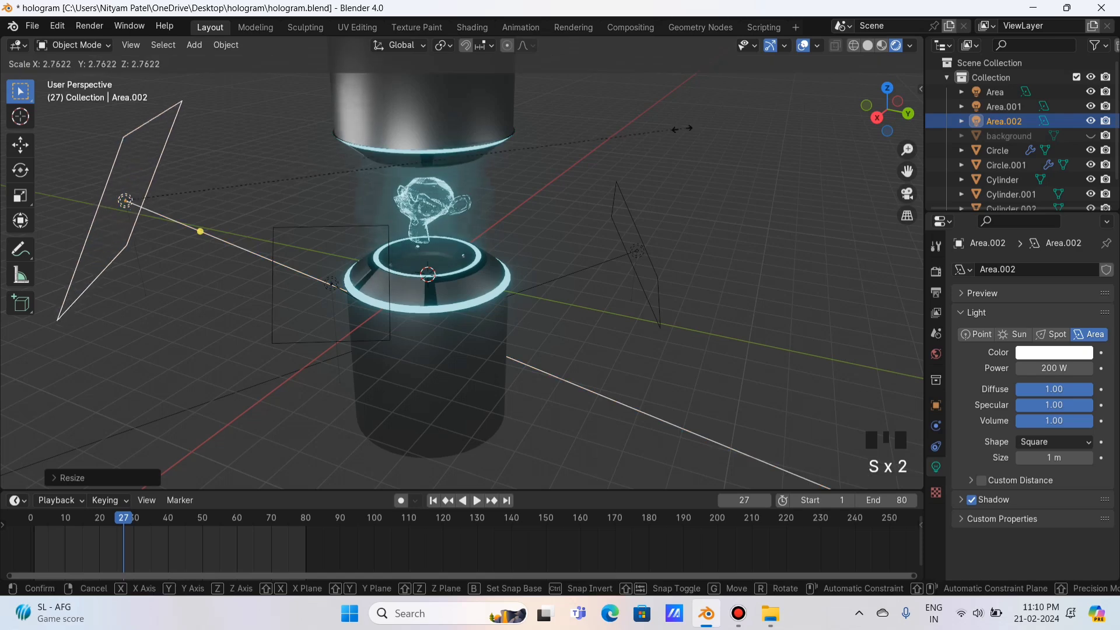
{"action": "left_click", "coordinate": [248, 130]}
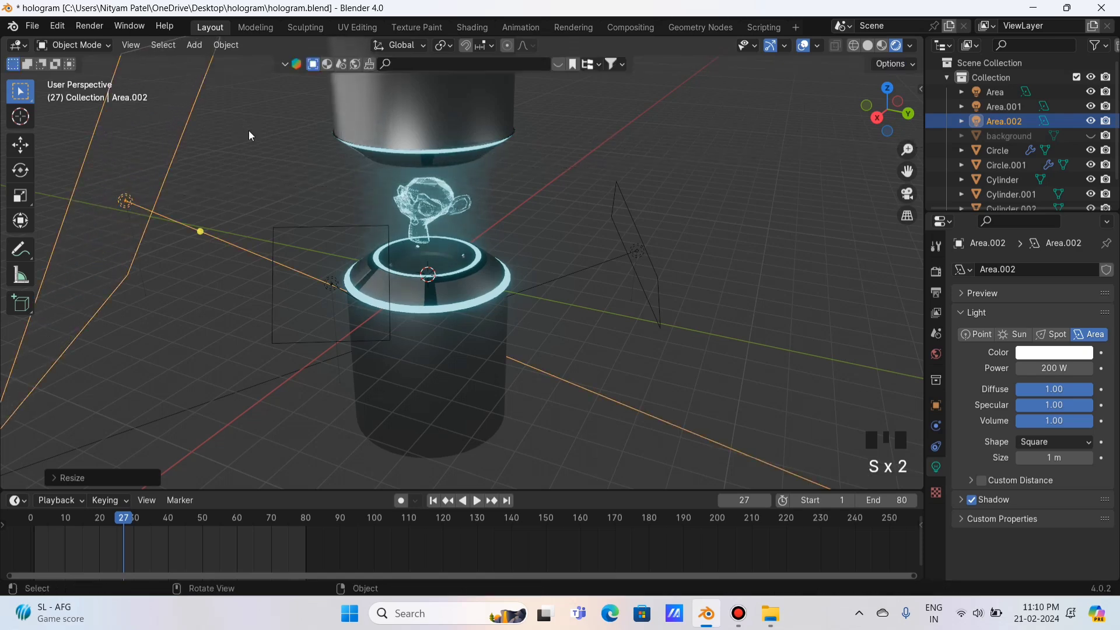
Enlarge the Area.002 light by about 1.5 times, move it lower and farther out from the column, and deselect it.
{"action": "scroll", "coordinate": [249, 132], "scroll_direction": "down", "scroll_amount": 1}
{"action": "scroll", "coordinate": [250, 135], "scroll_direction": "down", "scroll_amount": 3}
{"action": "key", "text": "s"}
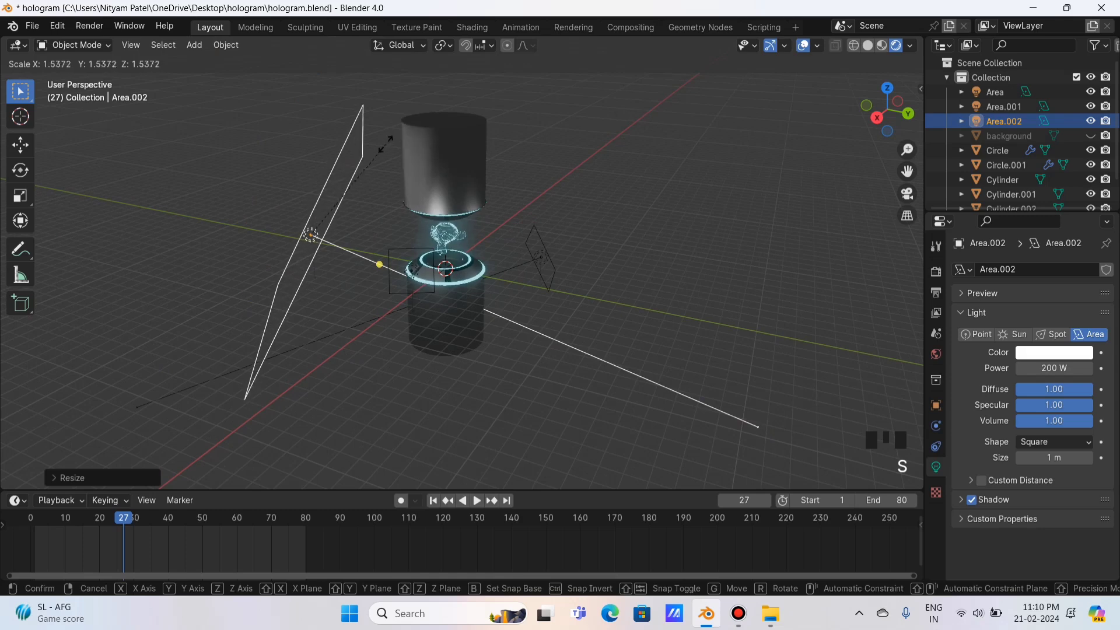
{"action": "left_click", "coordinate": [387, 147]}
{"action": "key", "text": "g"}
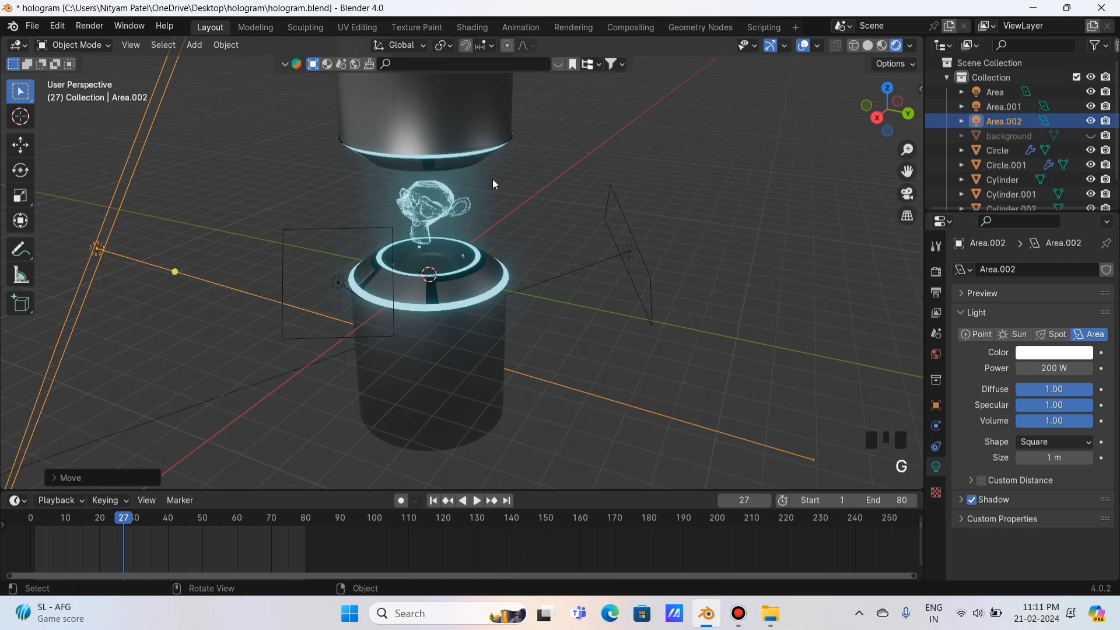
{"action": "left_click", "coordinate": [593, 170]}
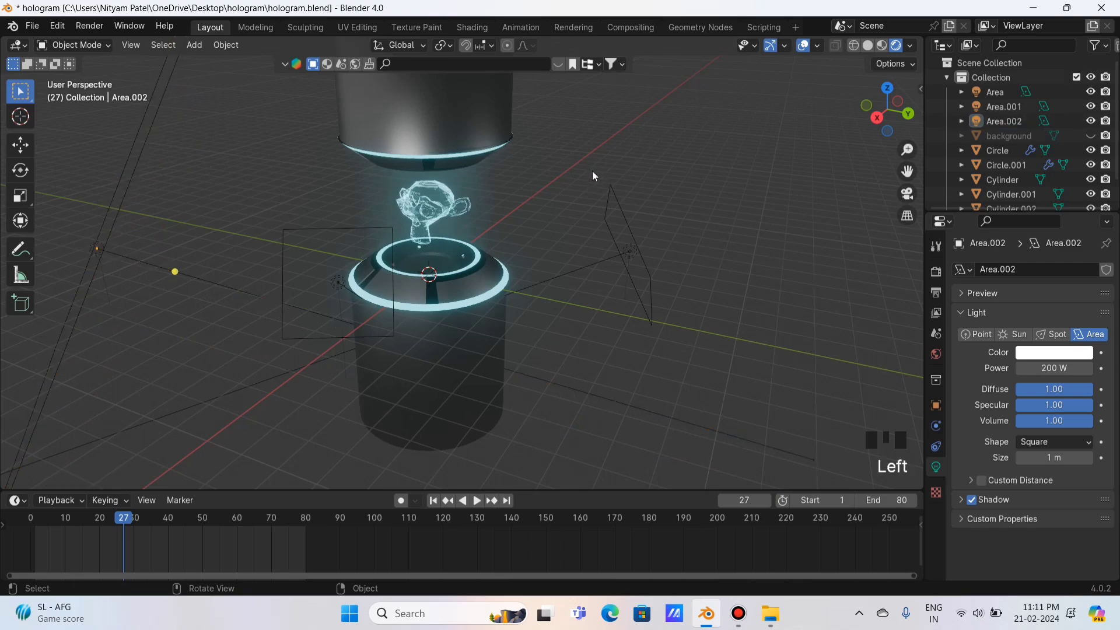
{"action": "scroll", "coordinate": [580, 208], "scroll_direction": "up", "scroll_amount": 2}
{"action": "left_click_drag", "start_coordinate": [891, 109], "coordinate": [692, 135]}
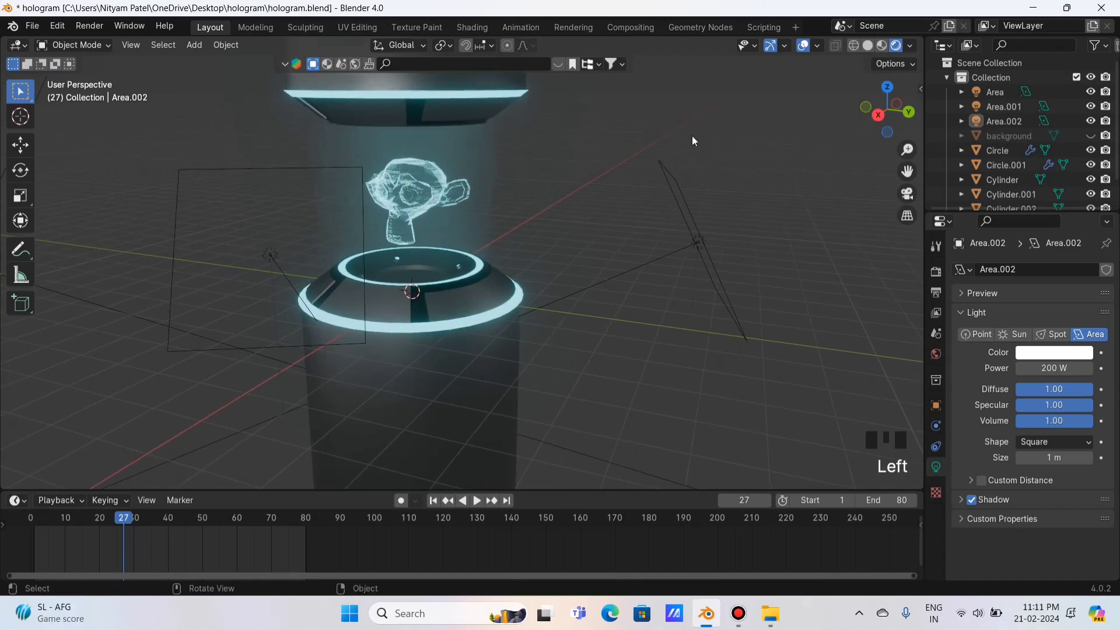
Preview the scene in the Cycles render engine with the background object shown, and return to EEVEE with that object hidden.
{"action": "left_click", "coordinate": [935, 271]}
{"action": "left_click", "coordinate": [1056, 269]}
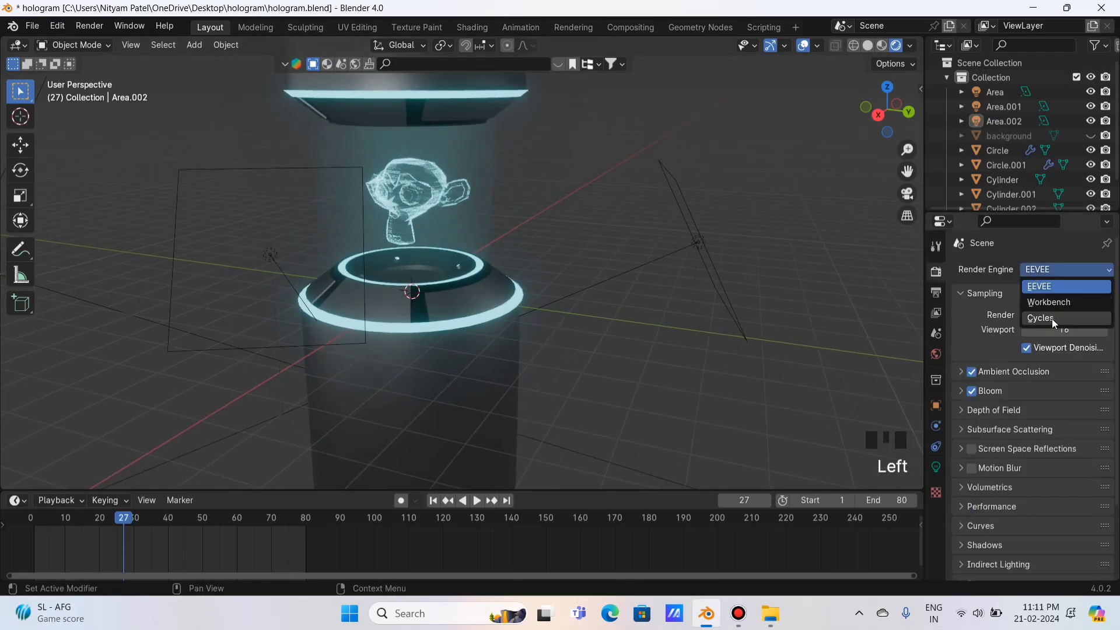
{"action": "left_click", "coordinate": [1052, 318]}
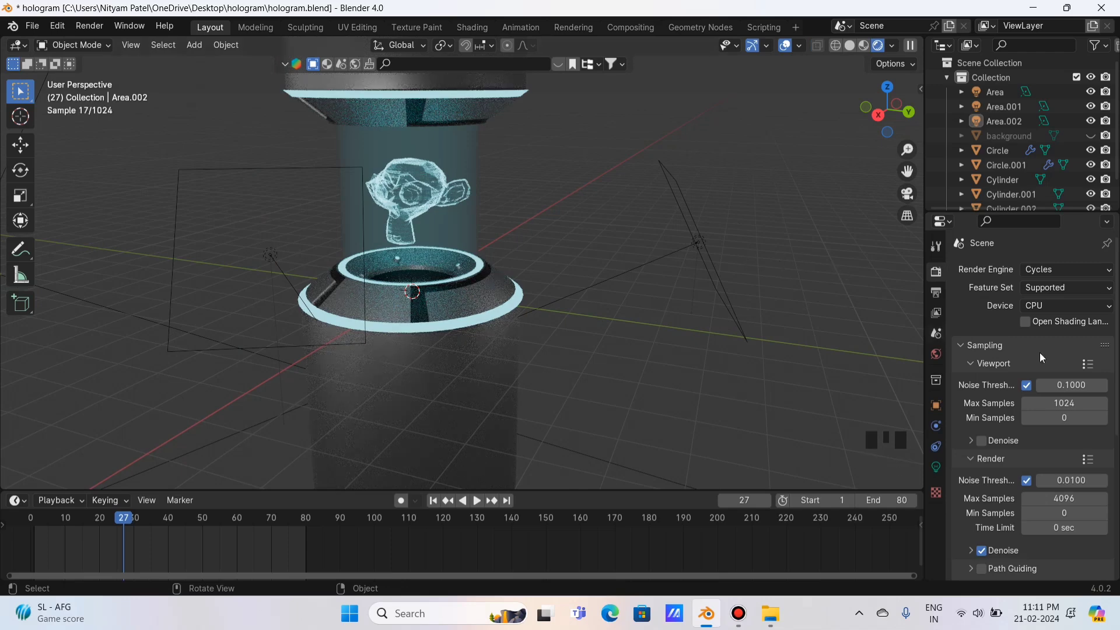
{"action": "left_click", "coordinate": [1090, 136]}
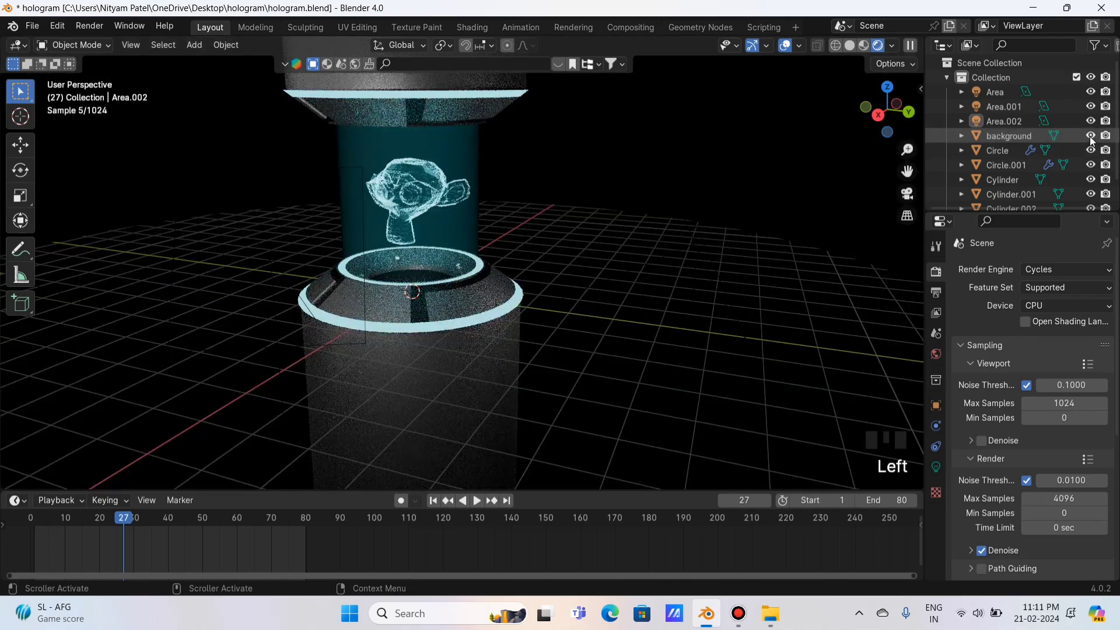
{"action": "left_click", "coordinate": [1089, 136]}
{"action": "left_click_drag", "start_coordinate": [1062, 270], "coordinate": [1050, 285]}
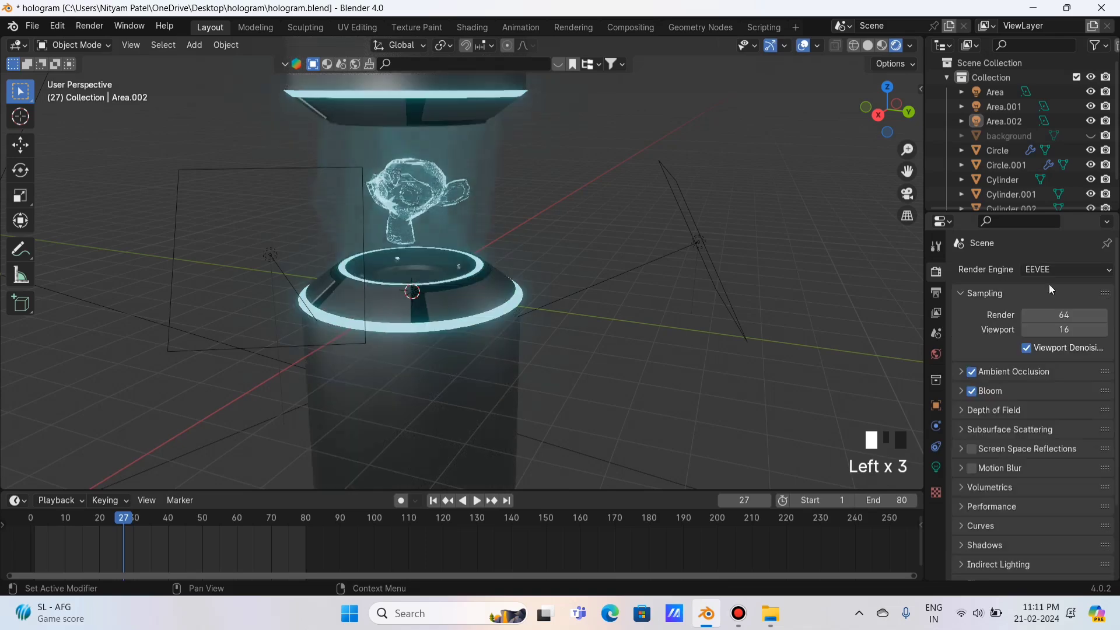
Add a camera to the scene and move it out beside the column, level with the monkey head hologram.
{"action": "left_click", "coordinate": [637, 146]}
{"action": "left_click_drag", "start_coordinate": [907, 172], "coordinate": [949, 187]}
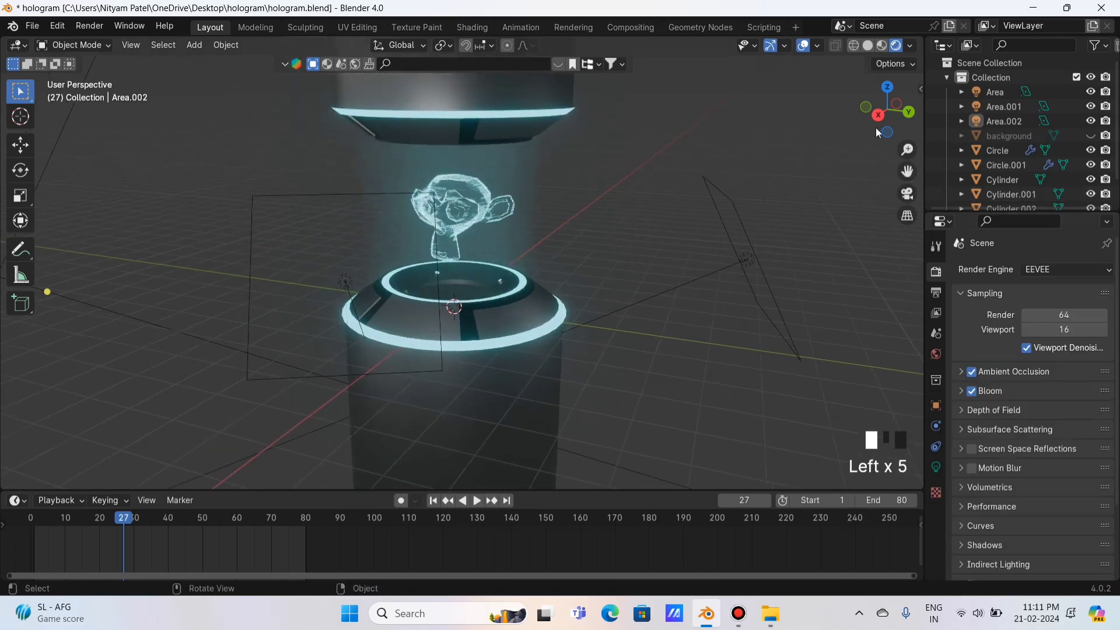
{"action": "left_click_drag", "start_coordinate": [876, 127], "coordinate": [863, 128]}
{"action": "left_click", "coordinate": [192, 46]}
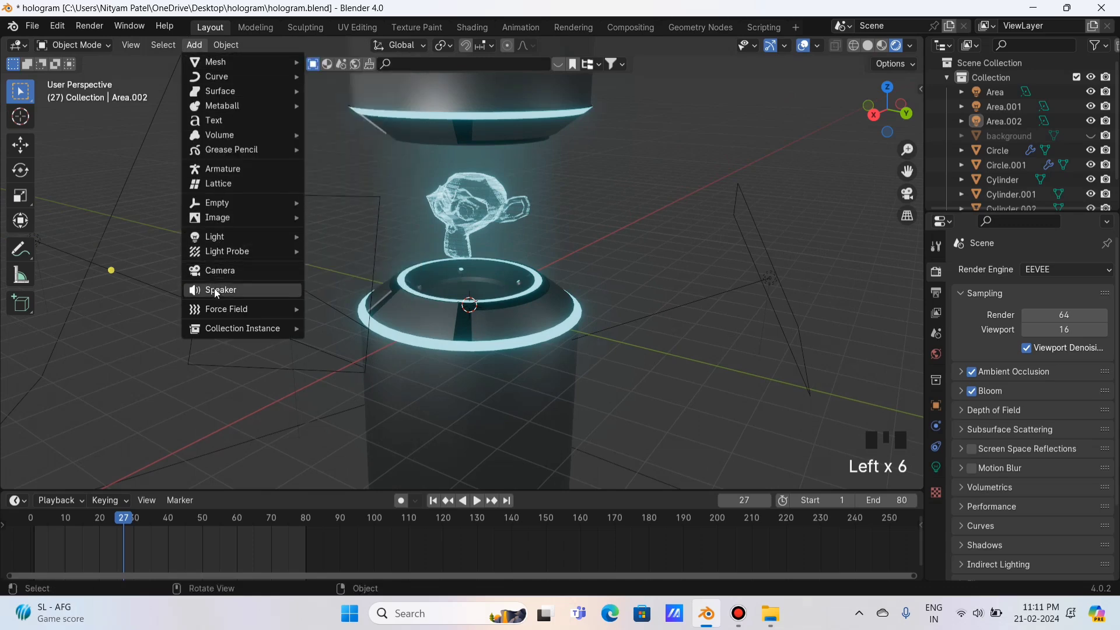
{"action": "left_click", "coordinate": [232, 272]}
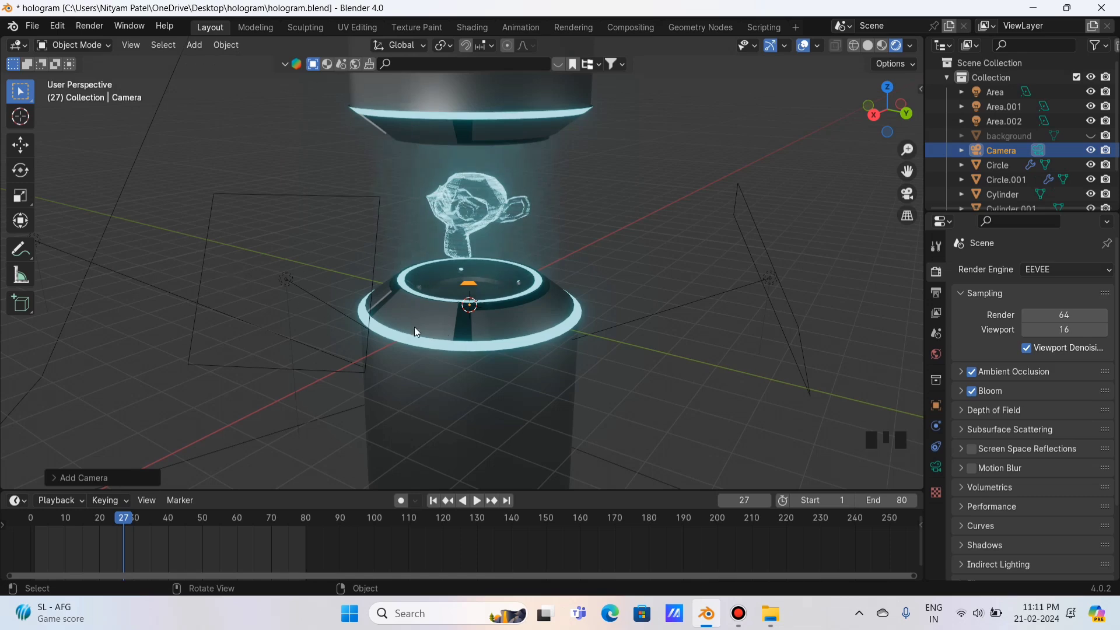
{"action": "key", "text": "g"}
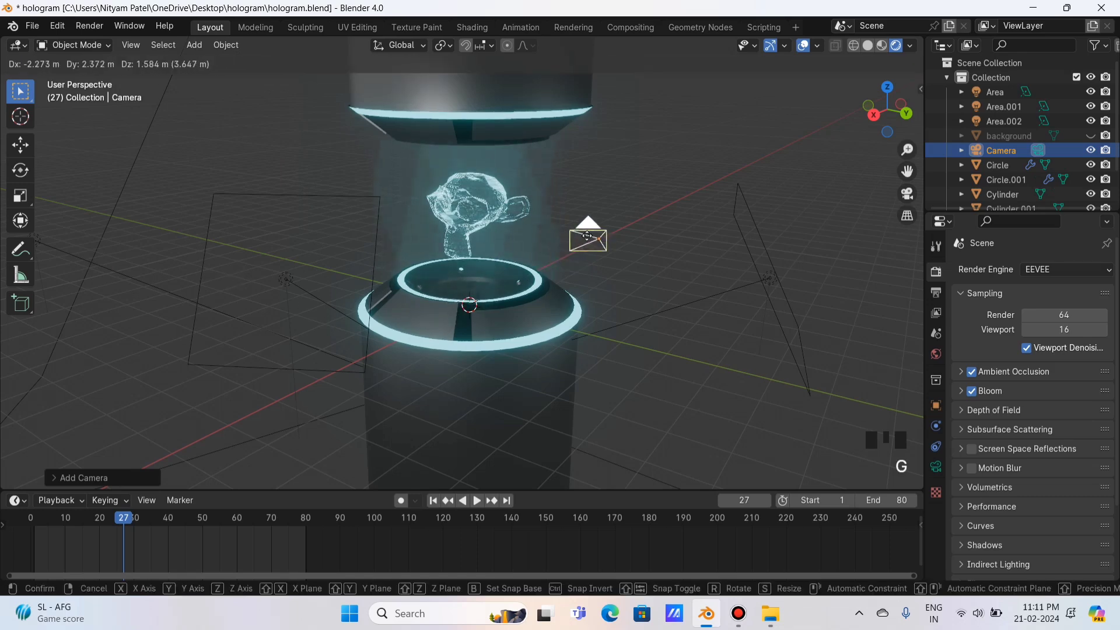
{"action": "left_click", "coordinate": [648, 259]}
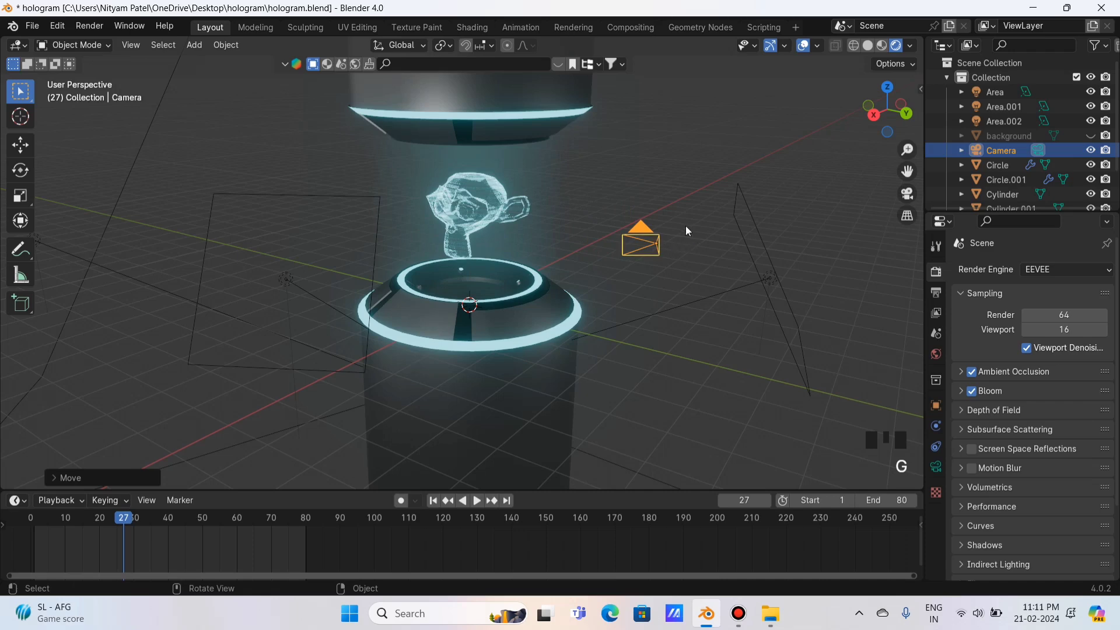
Set the timeline's current frame to 1.
{"action": "left_click_drag", "start_coordinate": [896, 117], "coordinate": [909, 115]}
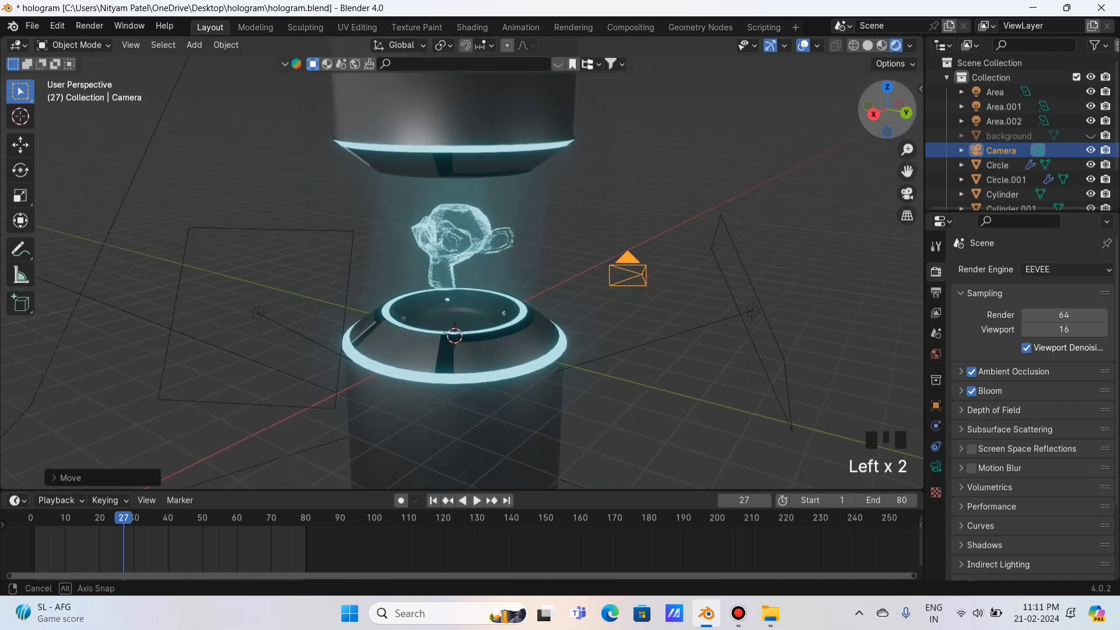
{"action": "left_click", "coordinate": [142, 45]}
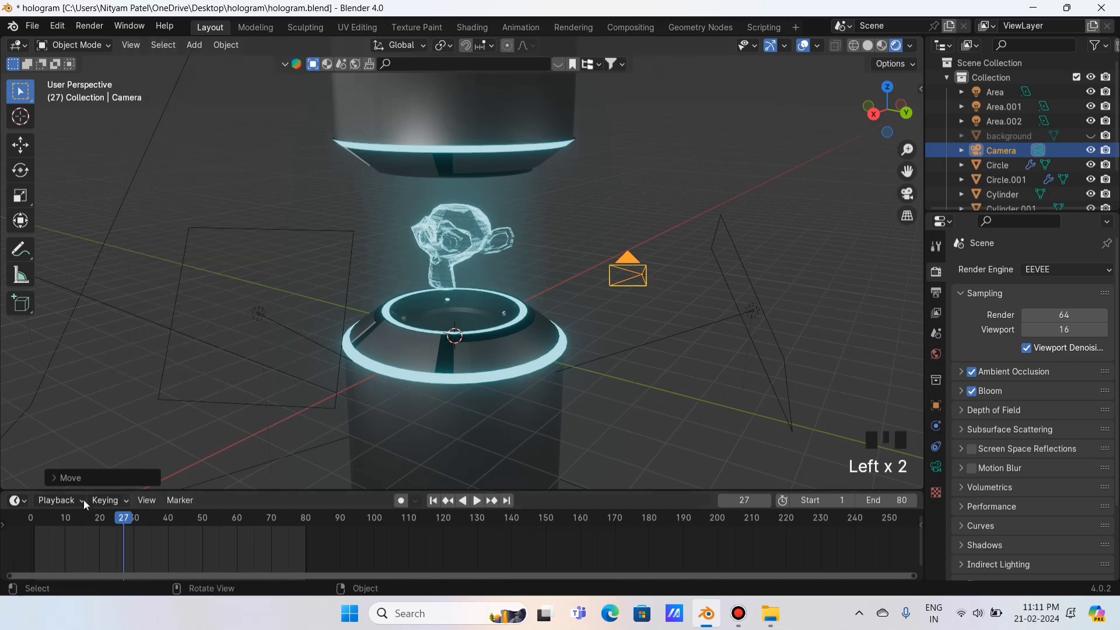
{"action": "left_click", "coordinate": [35, 517]}
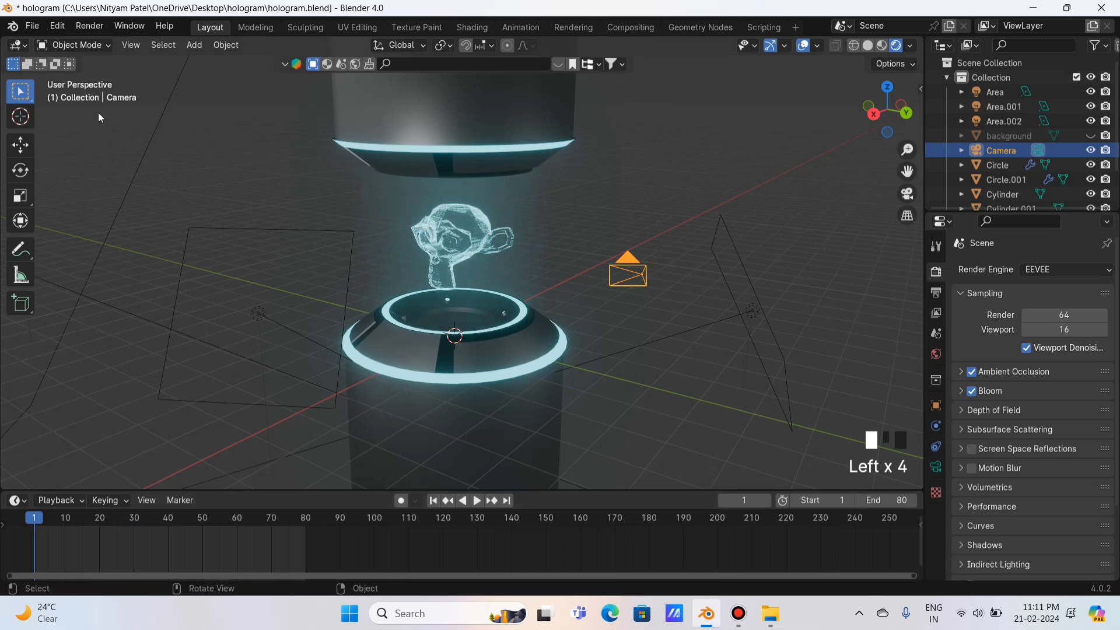
Align the active camera to the current view of the hologram column.
{"action": "left_click", "coordinate": [139, 45]}
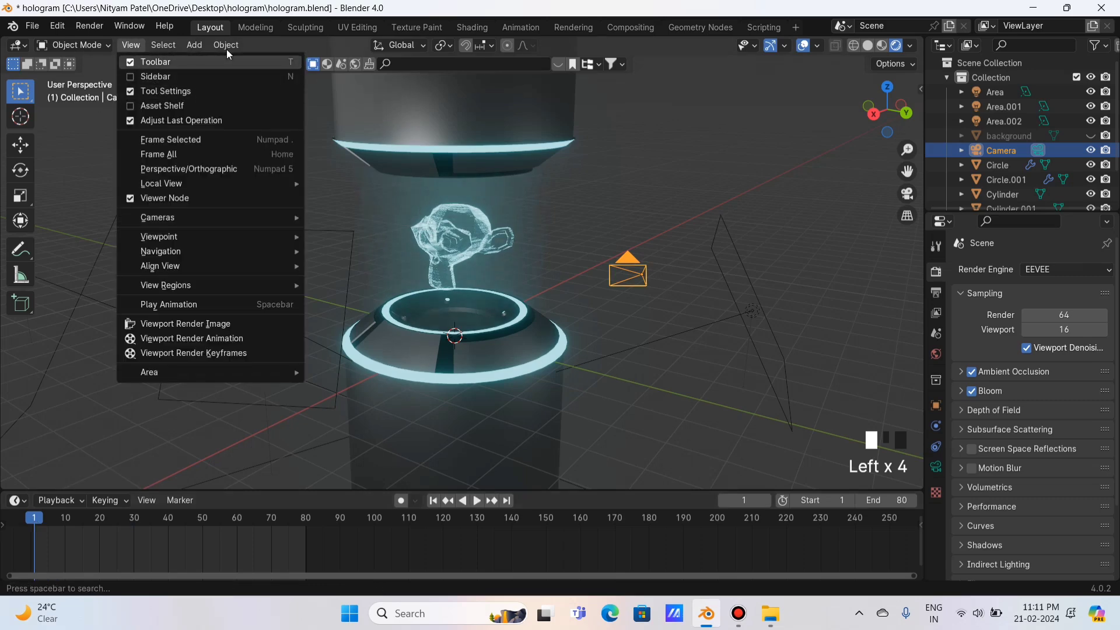
{"action": "mouse_move", "coordinate": [166, 268]}
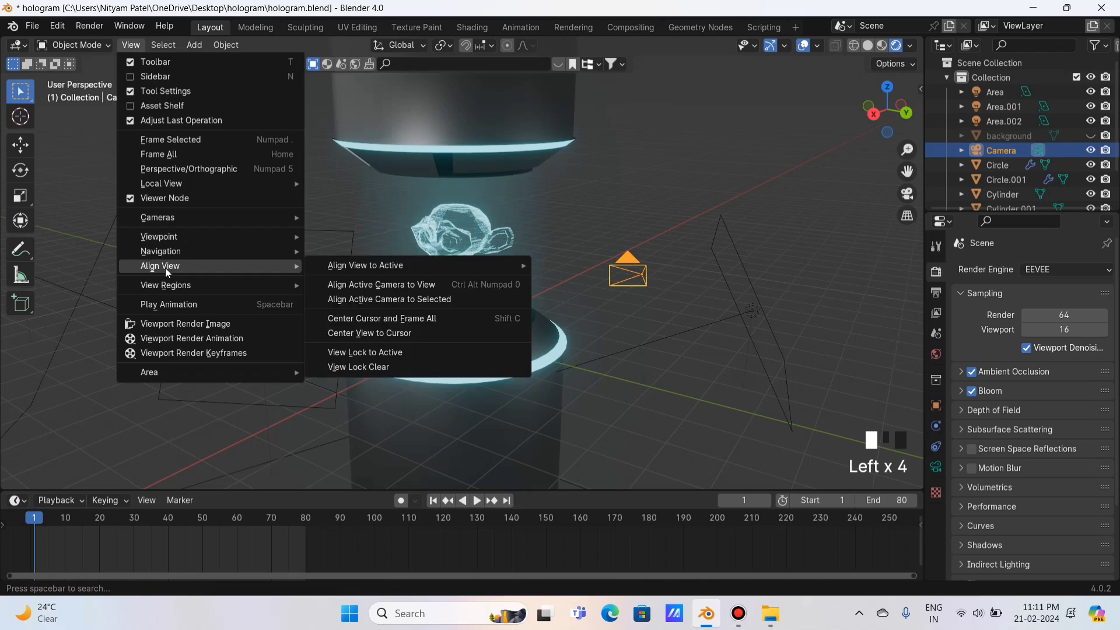
{"action": "left_click", "coordinate": [388, 285]}
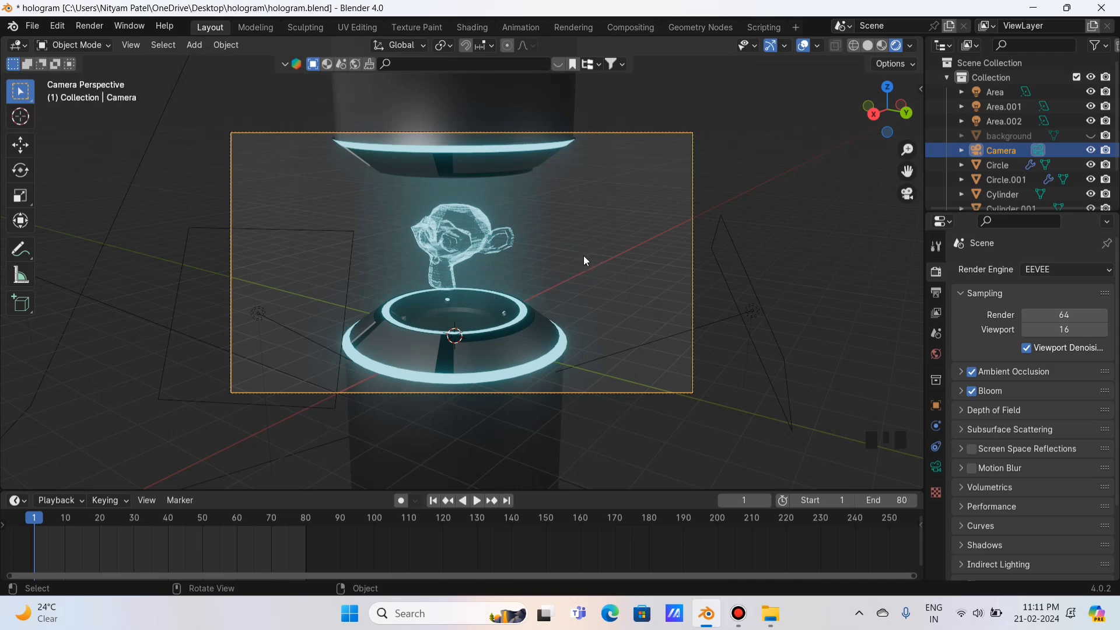
Fly the camera with walk navigation to center the monkey head hologram and column in its frame.
{"action": "key", "text": "shift+grave"}
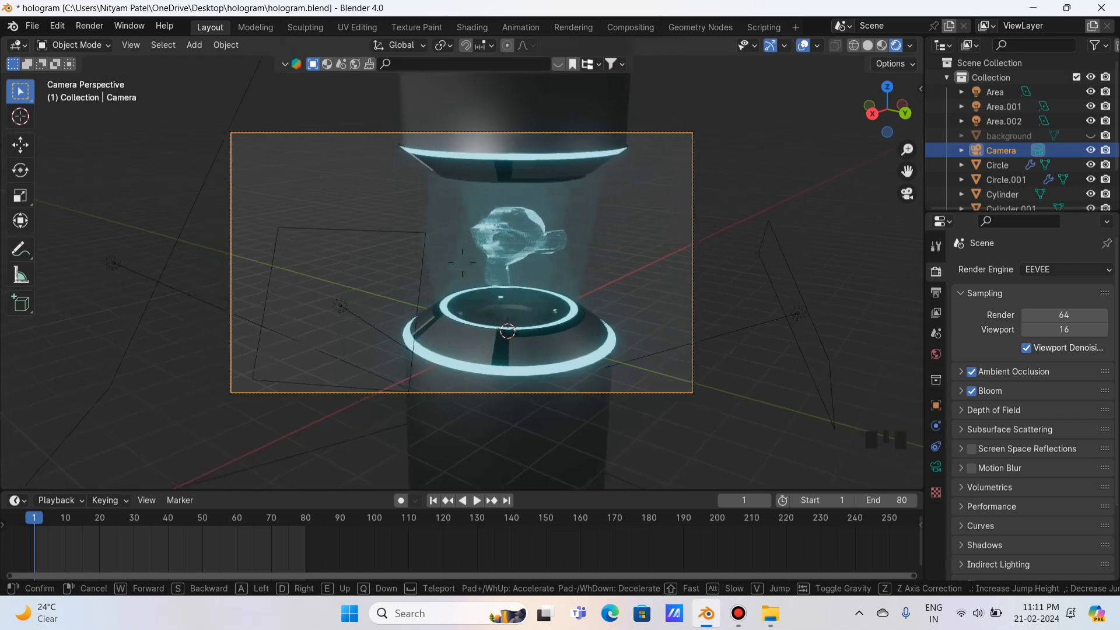
{"action": "key", "text": "w"}
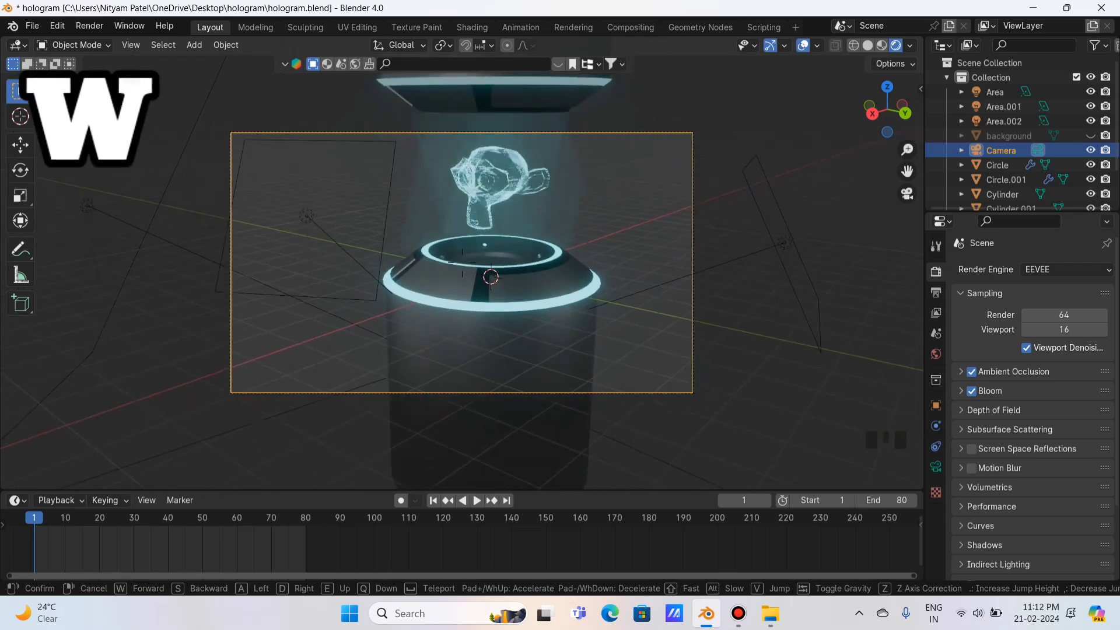
{"action": "key", "text": "s"}
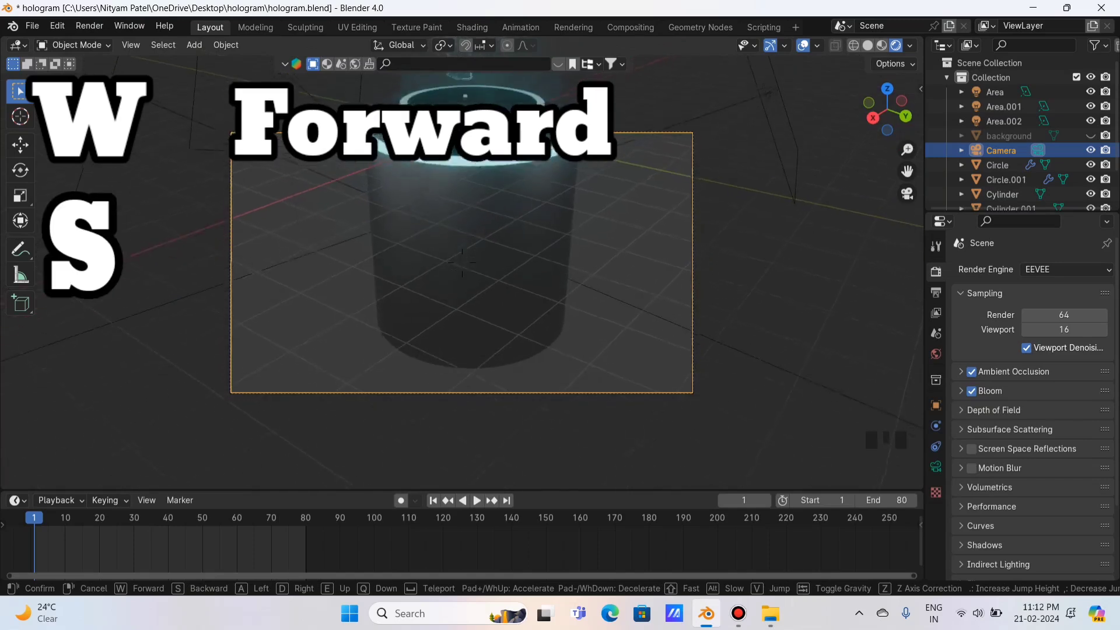
{"action": "key", "text": "w"}
{"action": "key", "text": "s"}
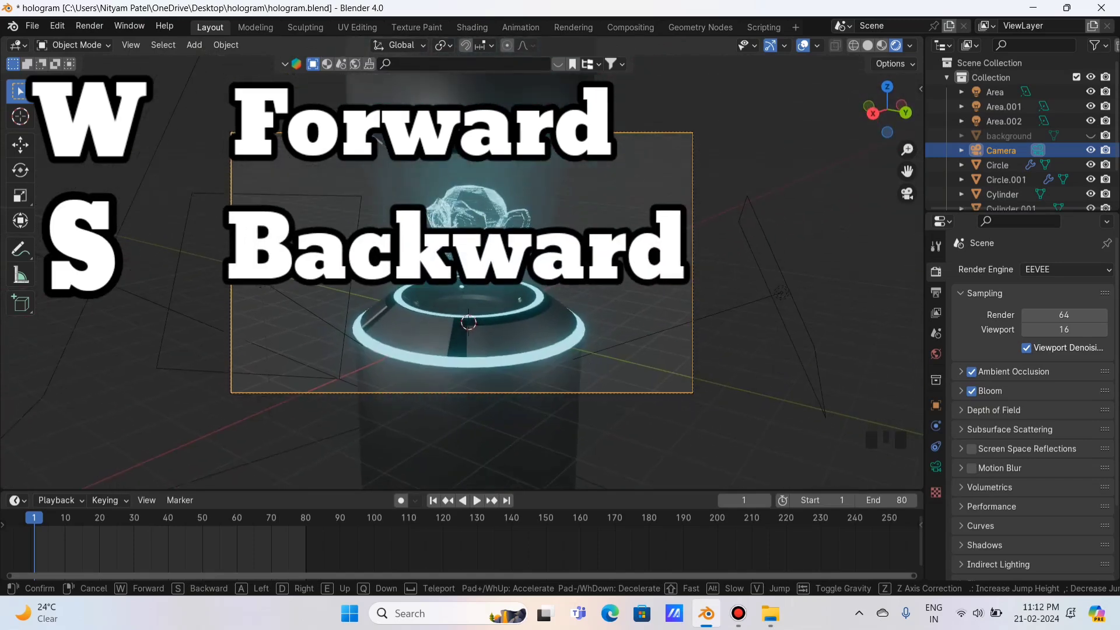
{"action": "key", "text": "a"}
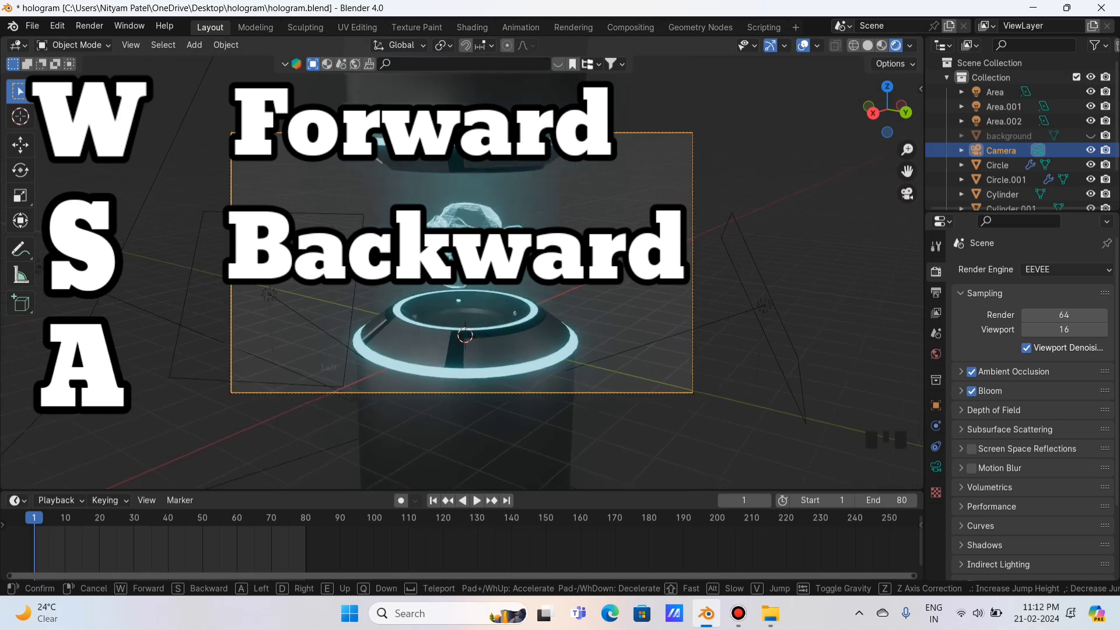
{"action": "key", "text": "d"}
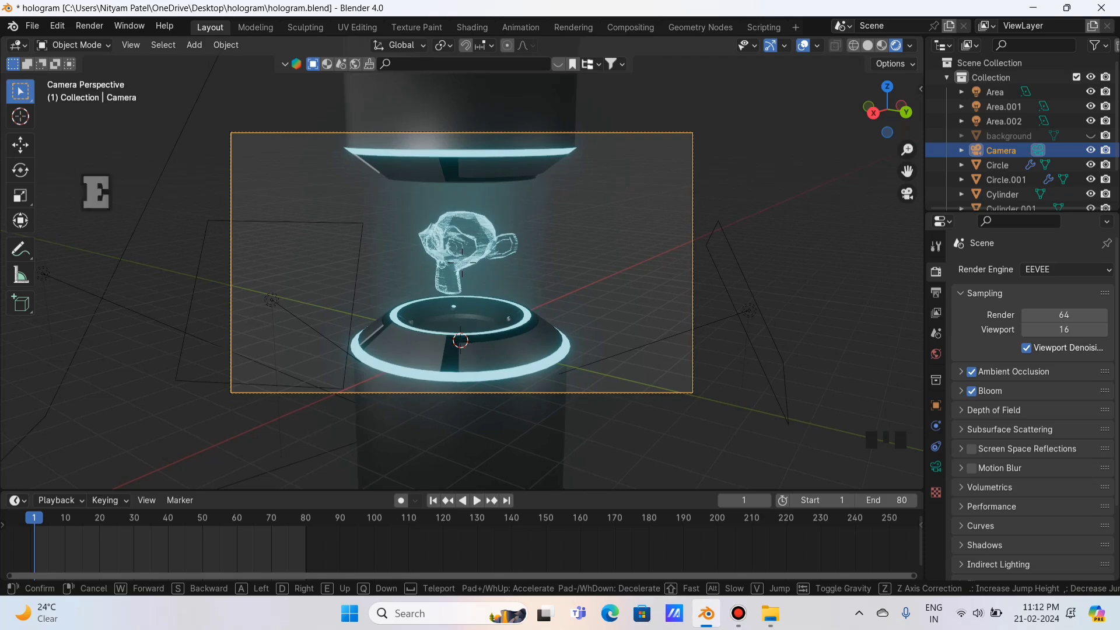
{"action": "left_click", "coordinate": [582, 255]}
Leave the camera view, add a cube to the scene, and move it to the open area beside the column.
{"action": "mouse_move", "coordinate": [874, 111]}
{"action": "left_mouse_down"}
{"action": "mouse_move", "coordinate": [880, 117]}
{"action": "mouse_move", "coordinate": [875, 110]}
{"action": "left_mouse_up"}
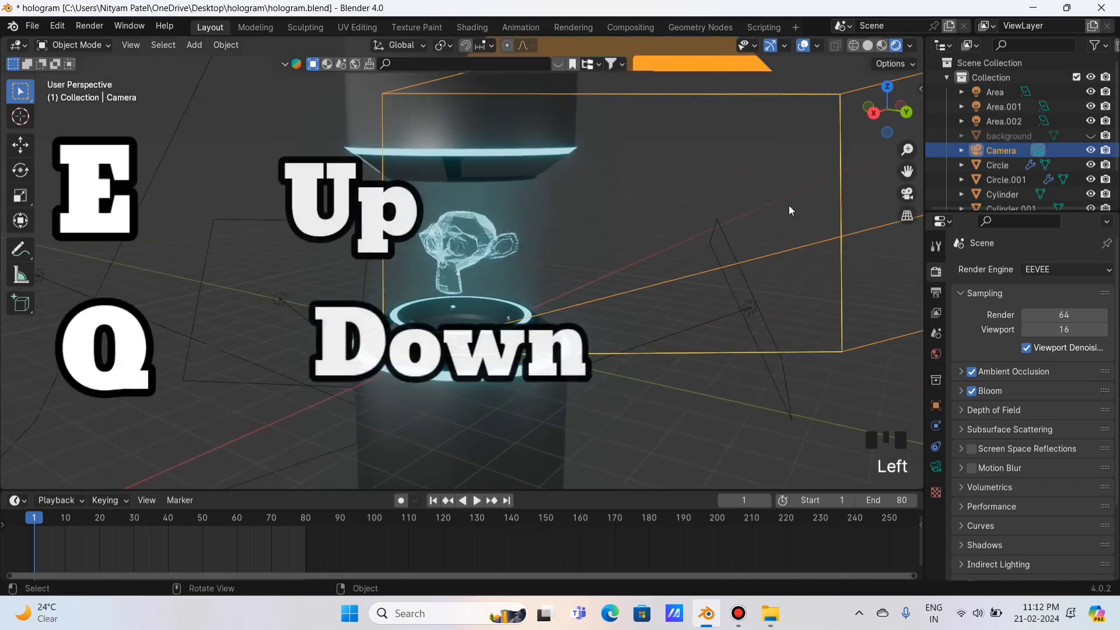
{"action": "scroll", "coordinate": [789, 205], "scroll_direction": "down", "scroll_amount": 2}
{"action": "left_click_drag", "start_coordinate": [907, 171], "coordinate": [679, 166]}
{"action": "left_click_drag", "start_coordinate": [887, 131], "coordinate": [775, 206]}
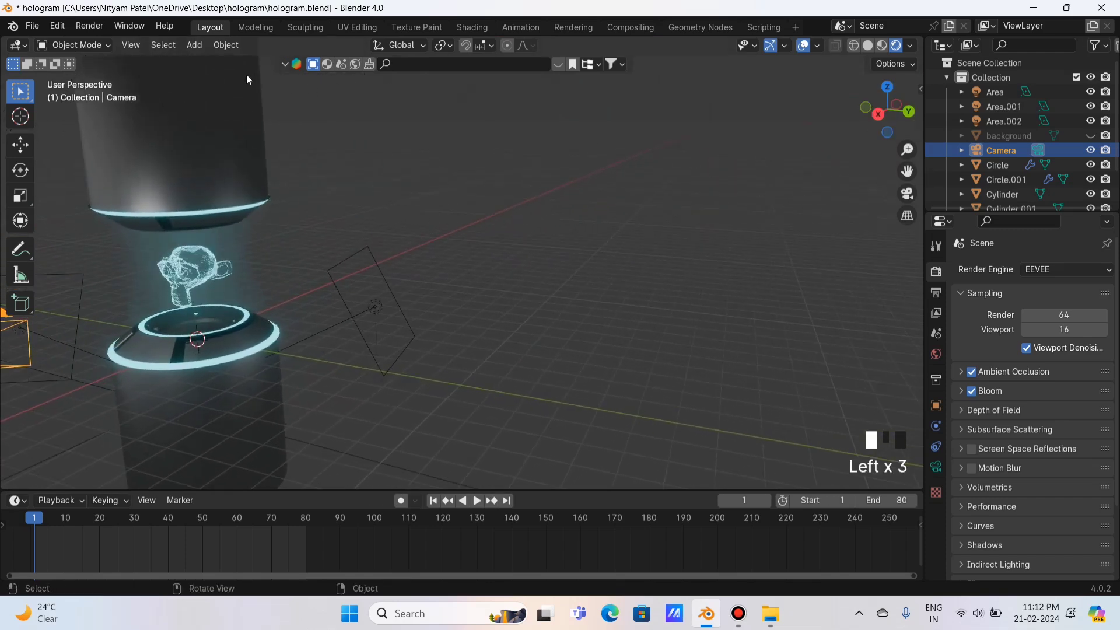
{"action": "left_click", "coordinate": [196, 46]}
{"action": "mouse_move", "coordinate": [216, 61]}
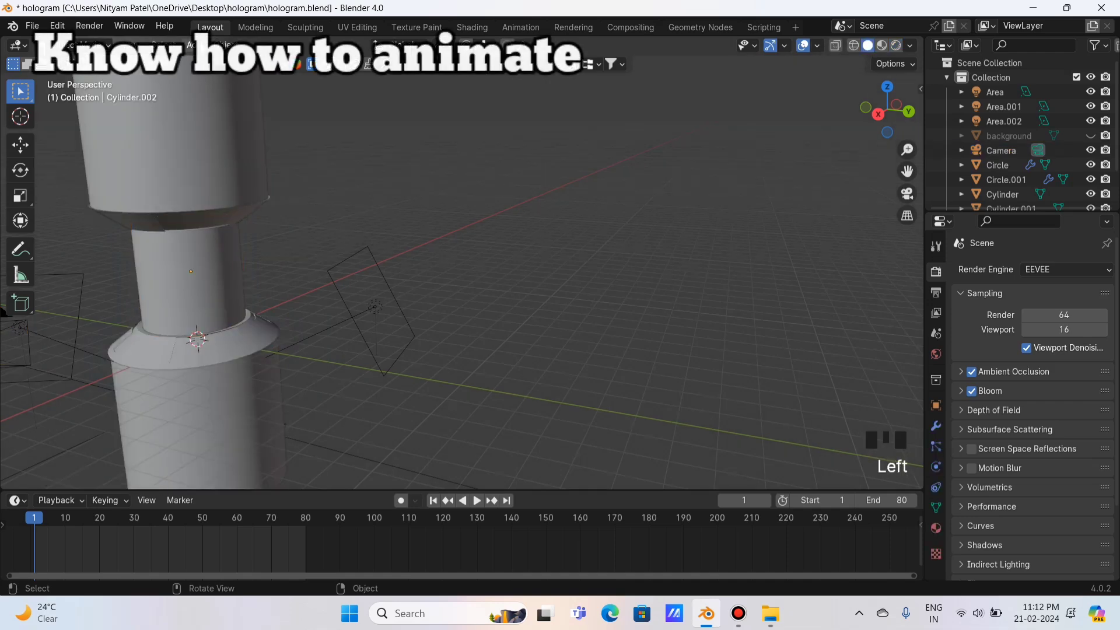
{"action": "left_click", "coordinate": [194, 45]}
{"action": "mouse_move", "coordinate": [233, 61]}
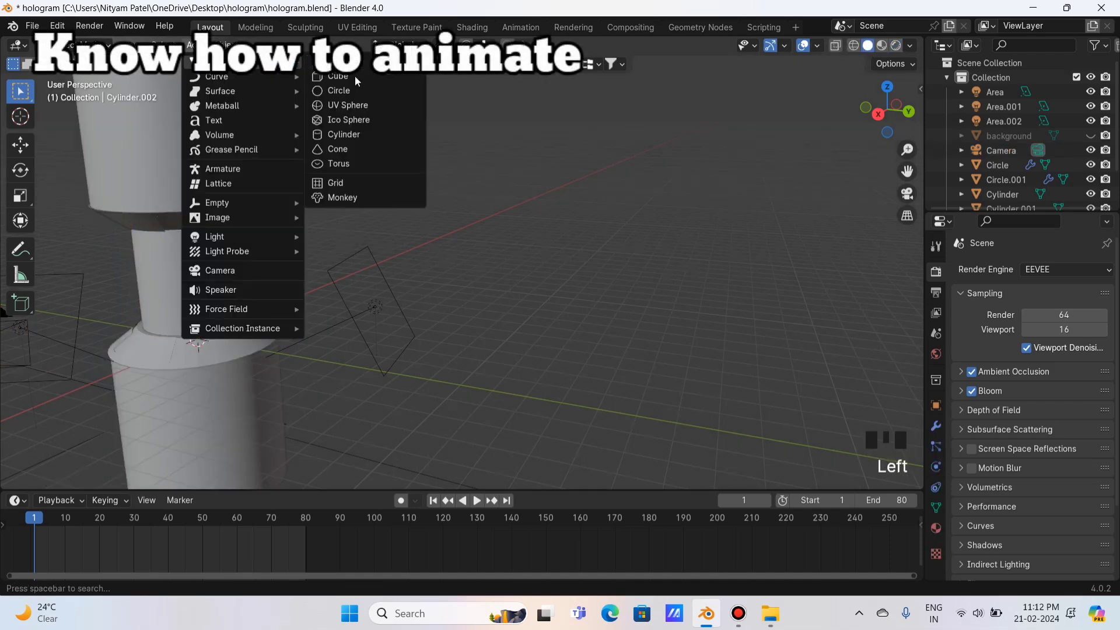
{"action": "left_click", "coordinate": [338, 76]}
{"action": "key", "text": "g"}
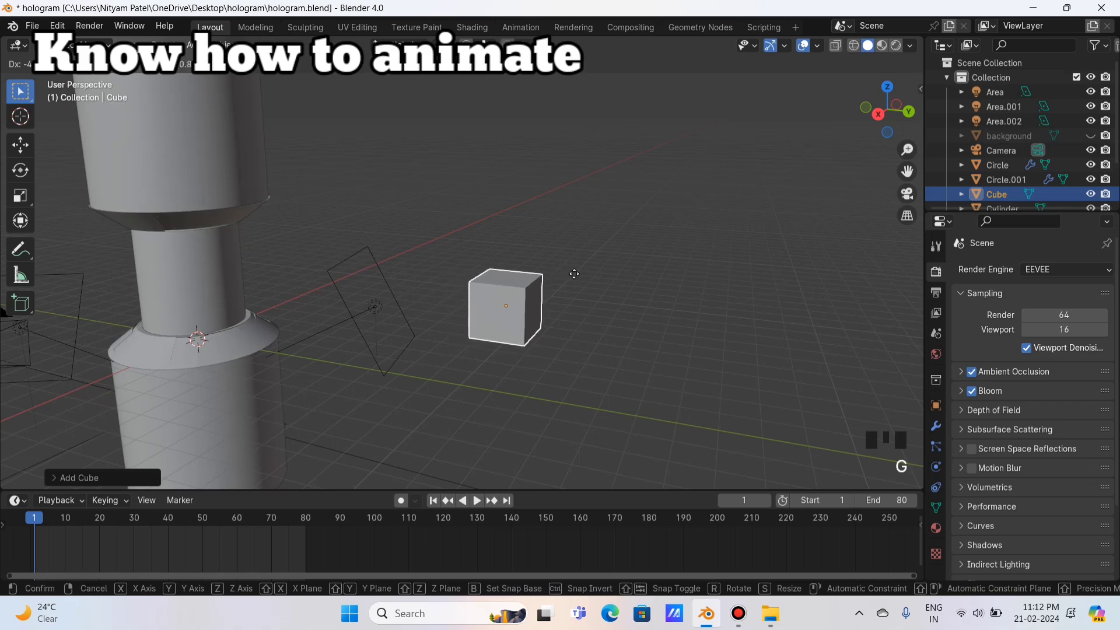
{"action": "left_click", "coordinate": [573, 270]}
Insert a Location keyframe for the cube at frame 1.
{"action": "scroll", "coordinate": [710, 331], "scroll_direction": "up", "scroll_amount": 2}
{"action": "scroll", "coordinate": [712, 326], "scroll_direction": "down", "scroll_amount": 1}
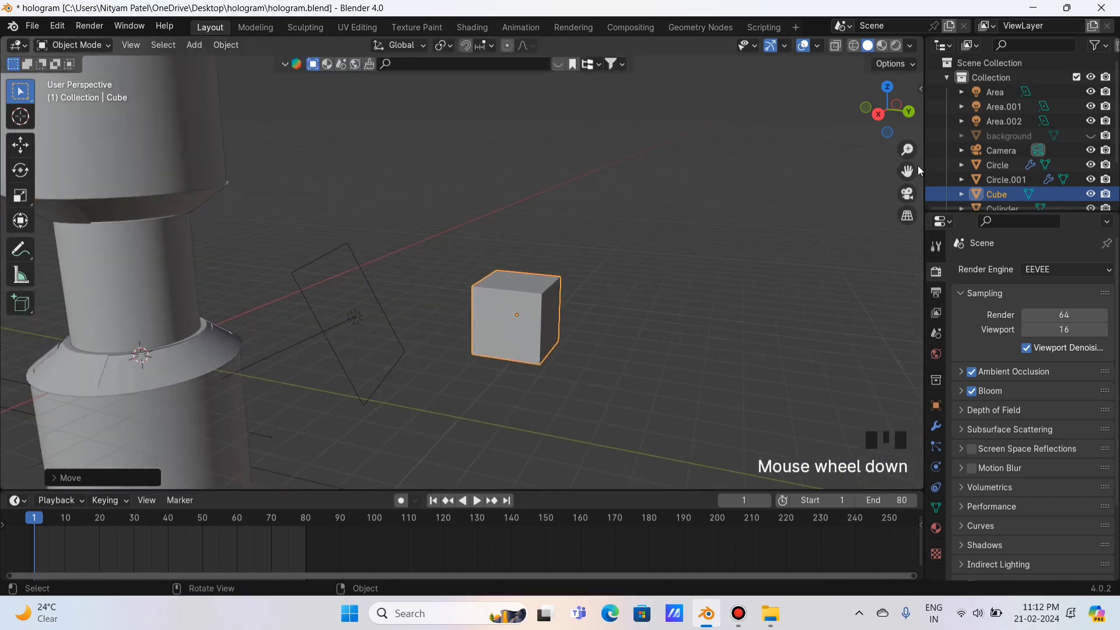
{"action": "left_click_drag", "start_coordinate": [918, 165], "coordinate": [354, 290]}
{"action": "scroll", "coordinate": [362, 283], "scroll_direction": "down", "scroll_amount": 1}
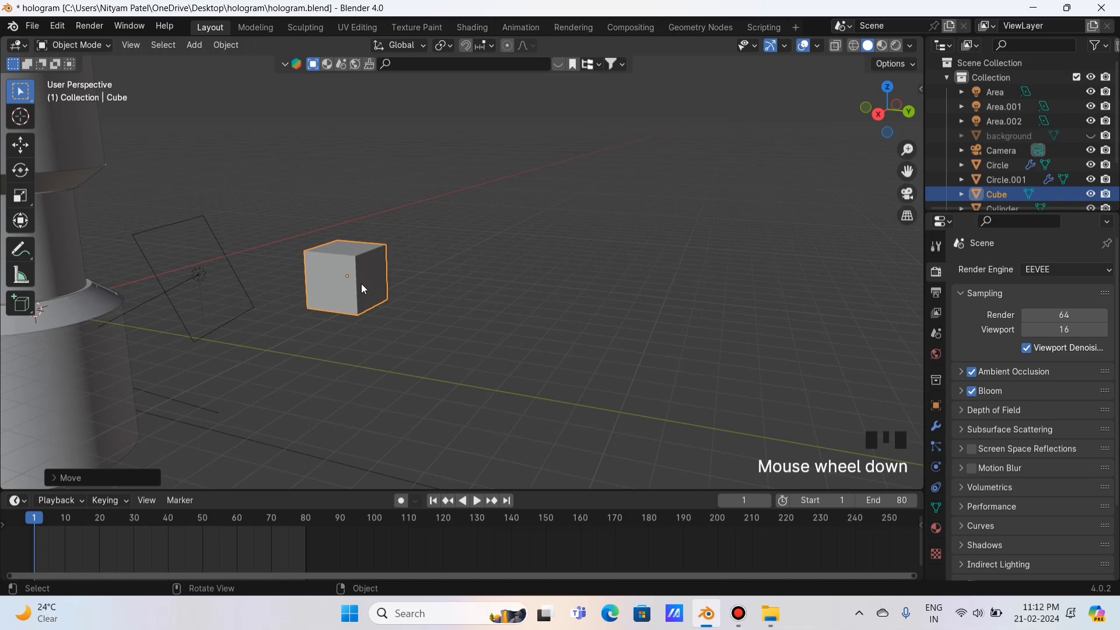
{"action": "key", "text": "i"}
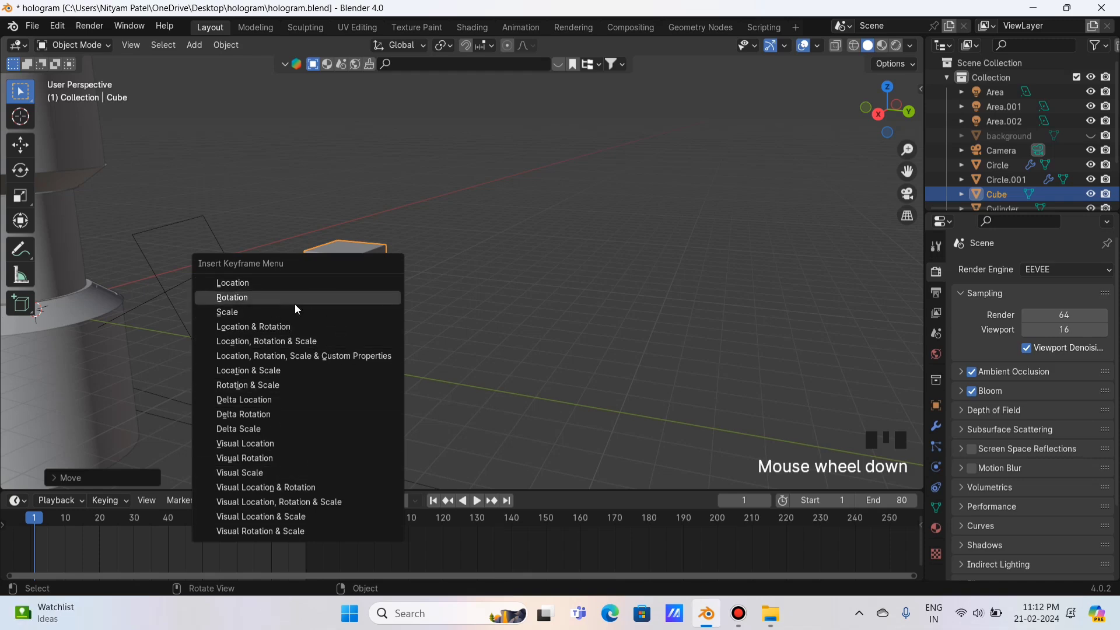
{"action": "left_click", "coordinate": [255, 285]}
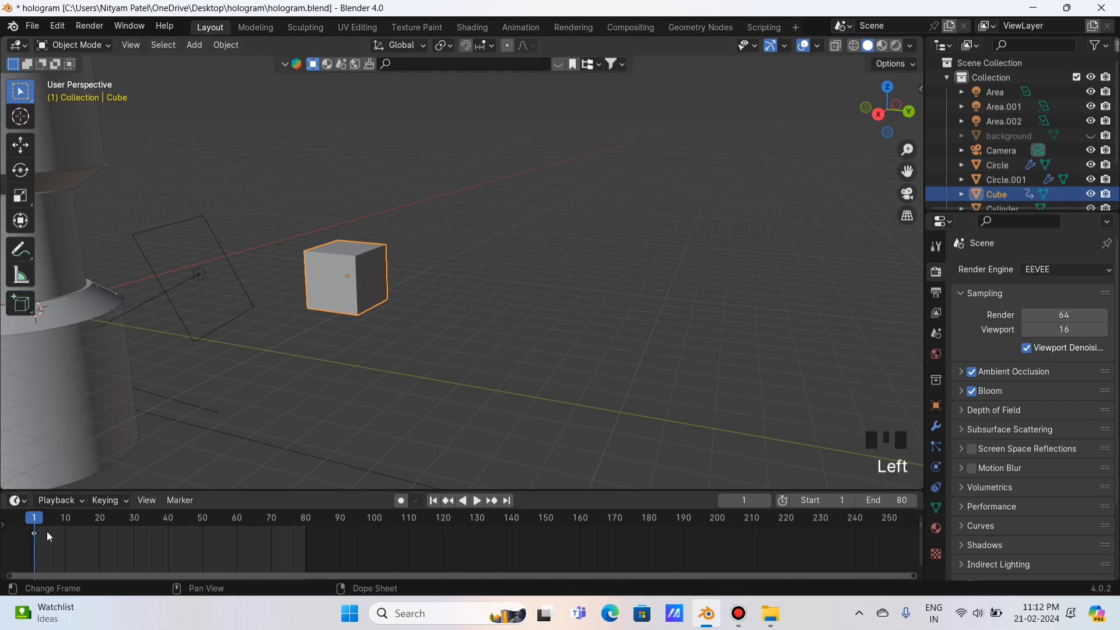
At frame 80, move the cube about 14 m farther from the column and insert a Location keyframe.
{"action": "left_click_drag", "start_coordinate": [33, 524], "coordinate": [305, 530]}
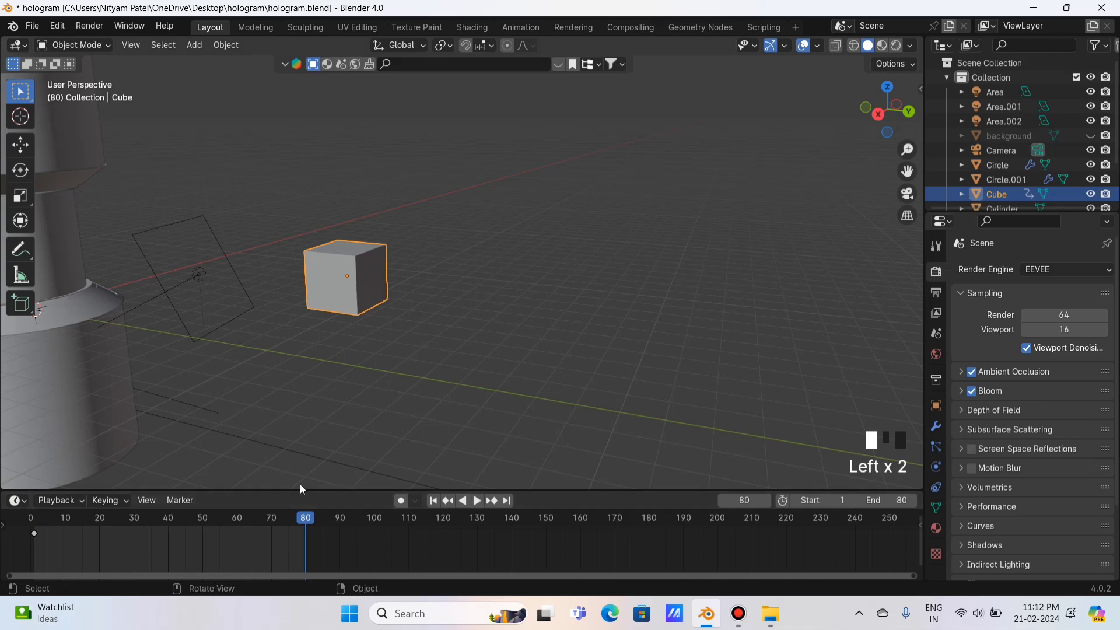
{"action": "key", "text": "g"}
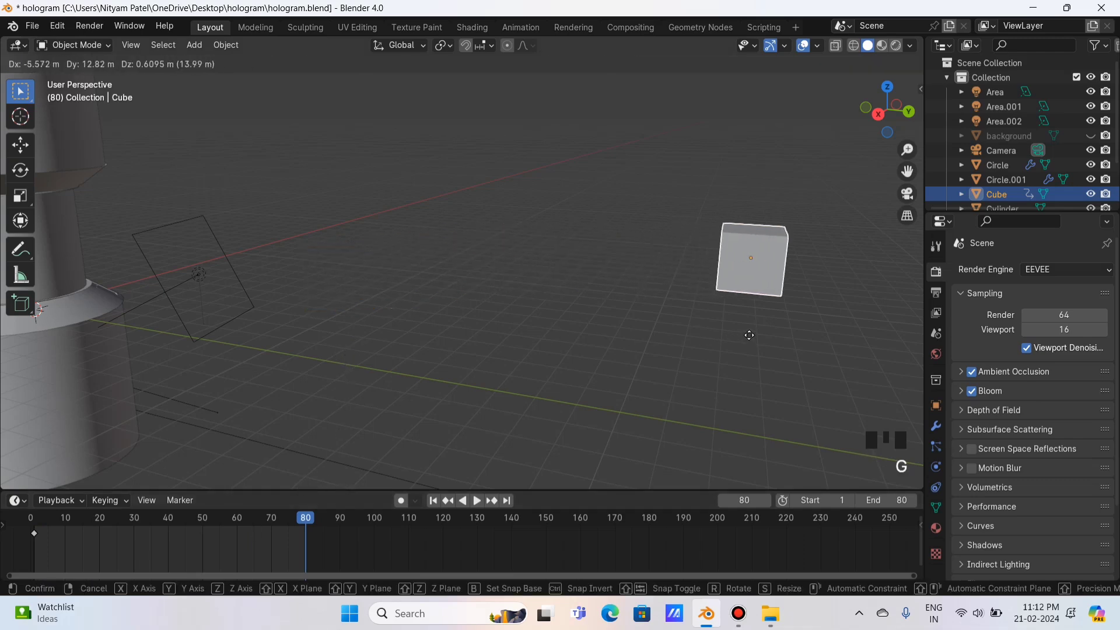
{"action": "left_click", "coordinate": [752, 337]}
{"action": "key", "text": "i"}
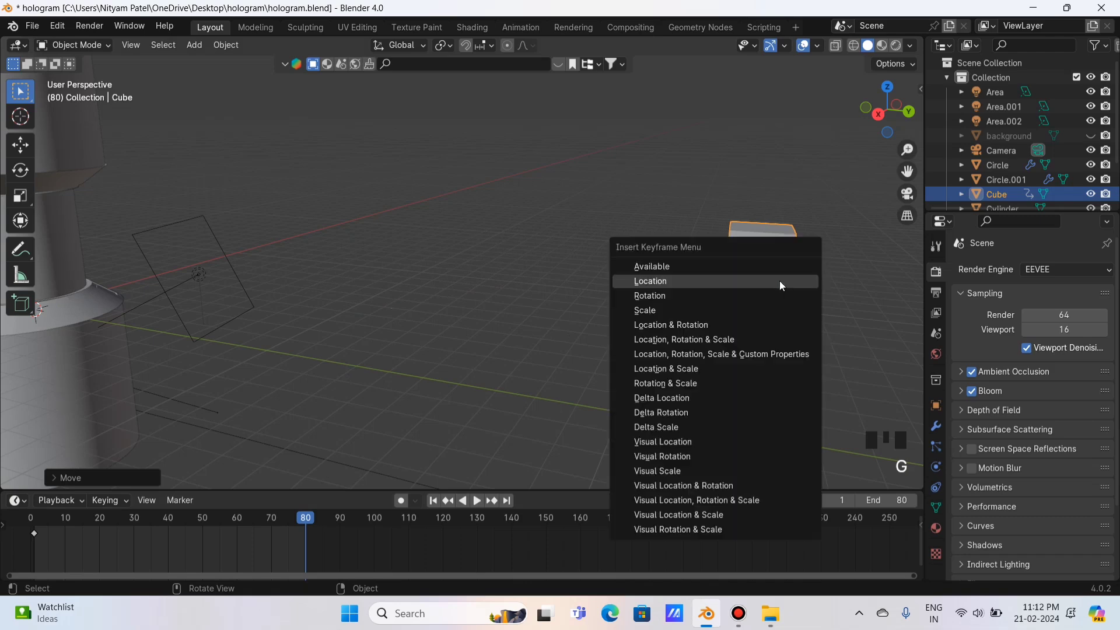
{"action": "left_click", "coordinate": [779, 281]}
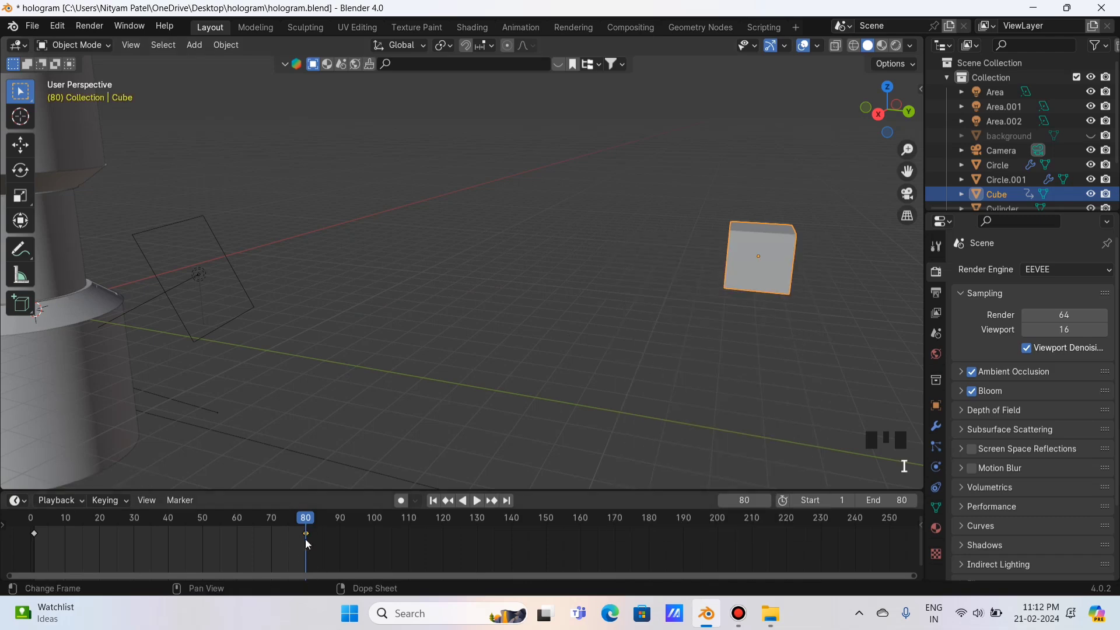
Play the cube's movement from frame 1, stop playback, and return to frame 1.
{"action": "left_click_drag", "start_coordinate": [307, 529], "coordinate": [43, 530]}
{"action": "left_click", "coordinate": [543, 352]}
{"action": "key", "text": "space"}
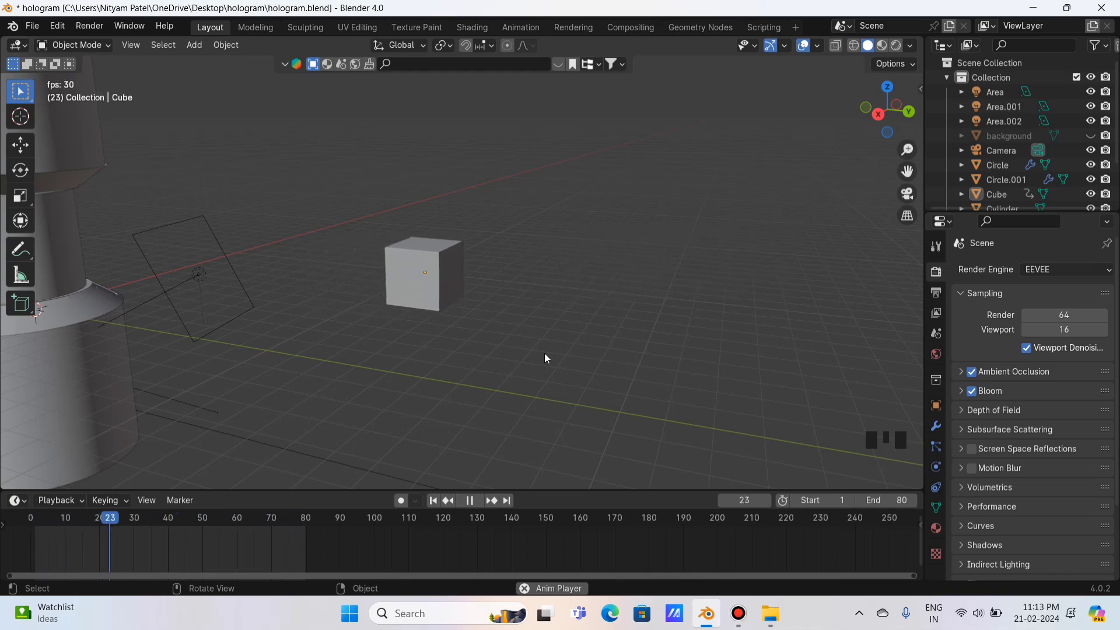
{"action": "key", "text": "space"}
{"action": "left_click", "coordinate": [36, 517]}
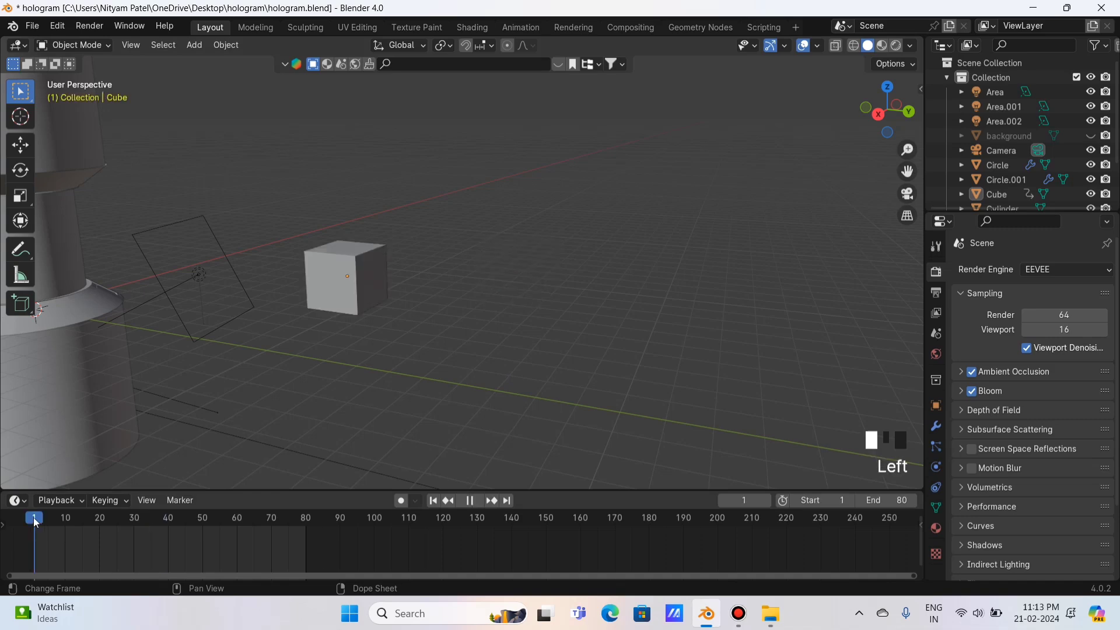
Delete the cube's Location keyframes at frames 1 and 80.
{"action": "left_click", "coordinate": [349, 278]}
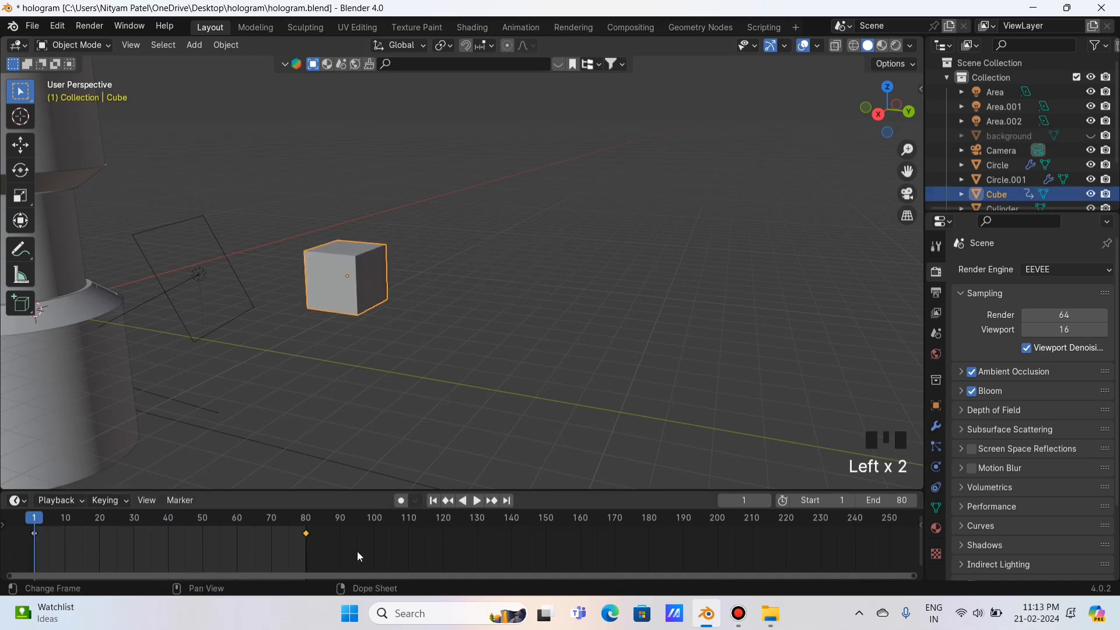
{"action": "left_click_drag", "start_coordinate": [357, 551], "coordinate": [23, 519]}
{"action": "key", "text": "x"}
Insert a Location, Rotation & Scale keyframe for the cube at frame 1.
{"action": "left_click", "coordinate": [40, 518]}
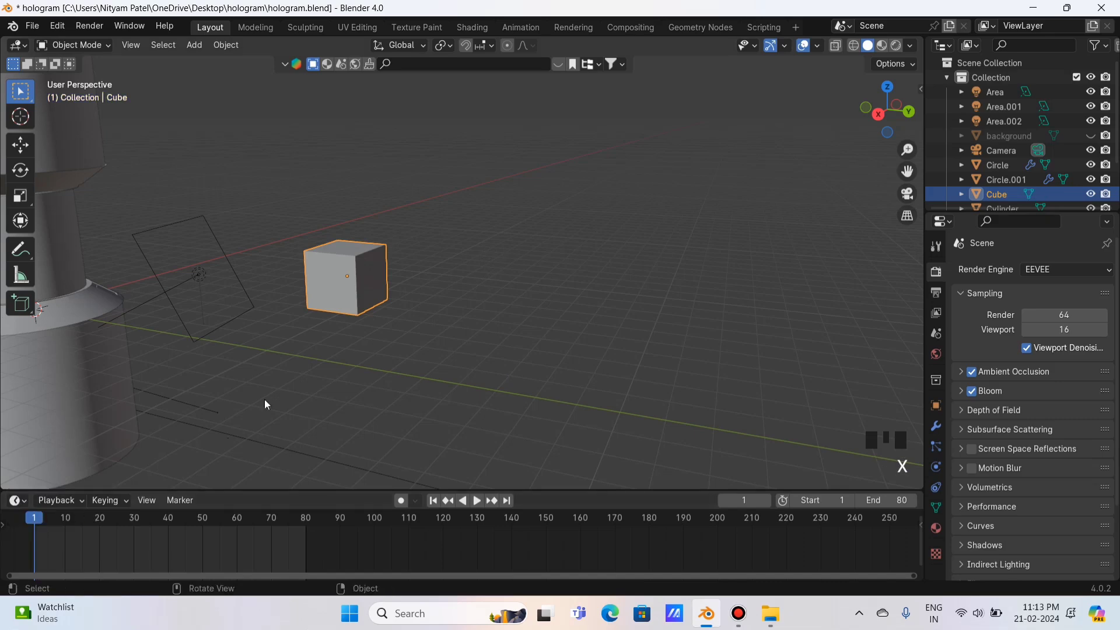
{"action": "key", "text": "i"}
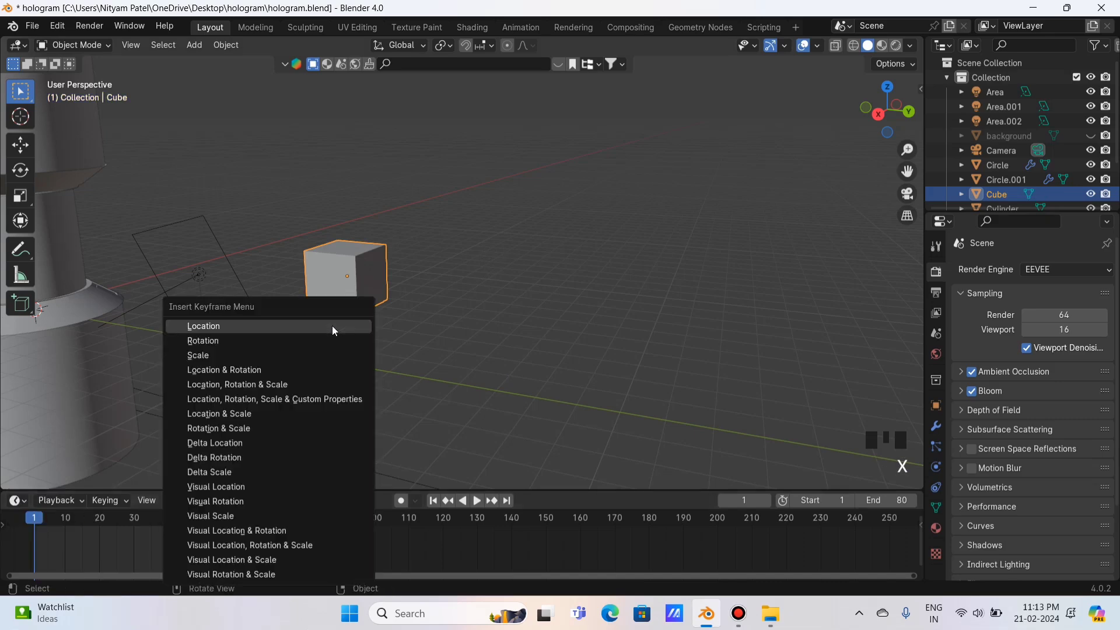
{"action": "left_click", "coordinate": [288, 384]}
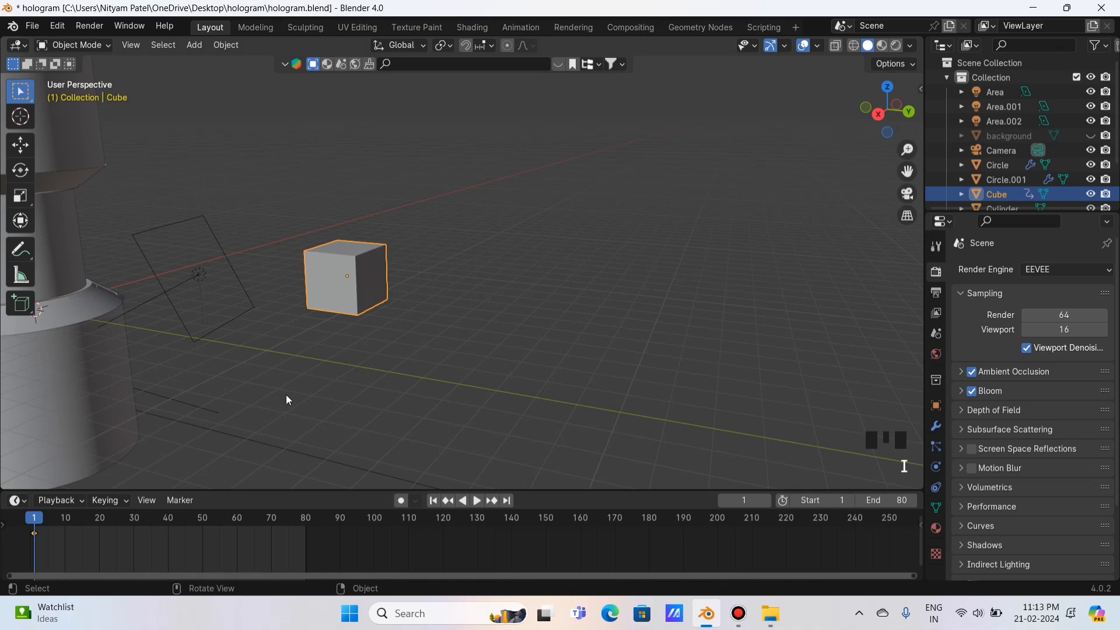
At frame 80, move the cube farther from the column and rotate it to a tilted orientation.
{"action": "left_click", "coordinate": [305, 517]}
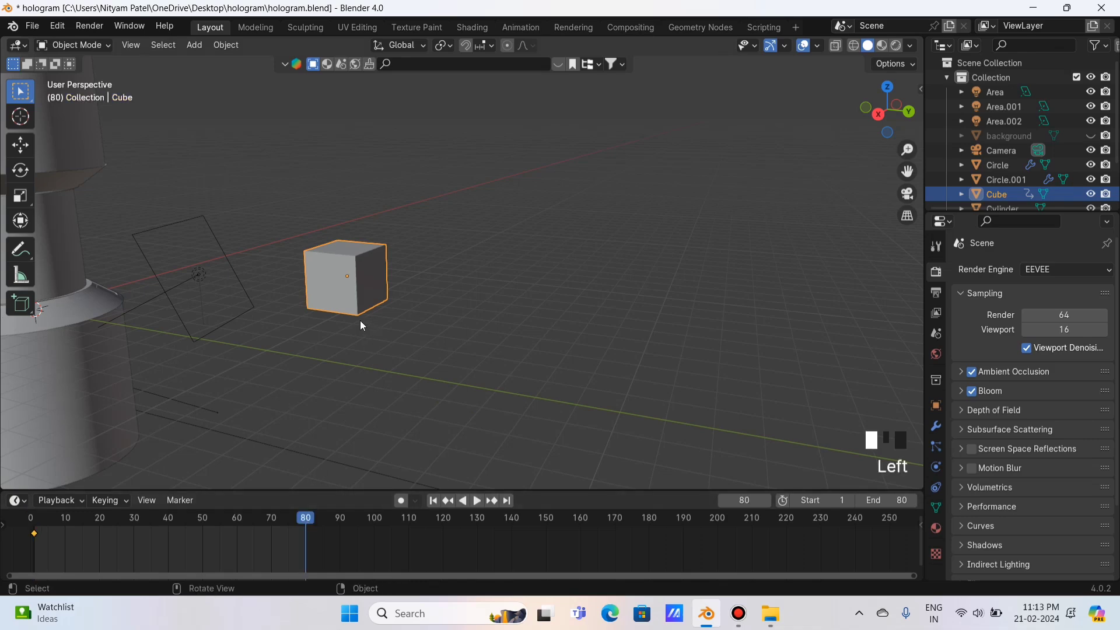
{"action": "key", "text": "g"}
{"action": "left_click", "coordinate": [731, 288]}
{"action": "key", "text": "r"}
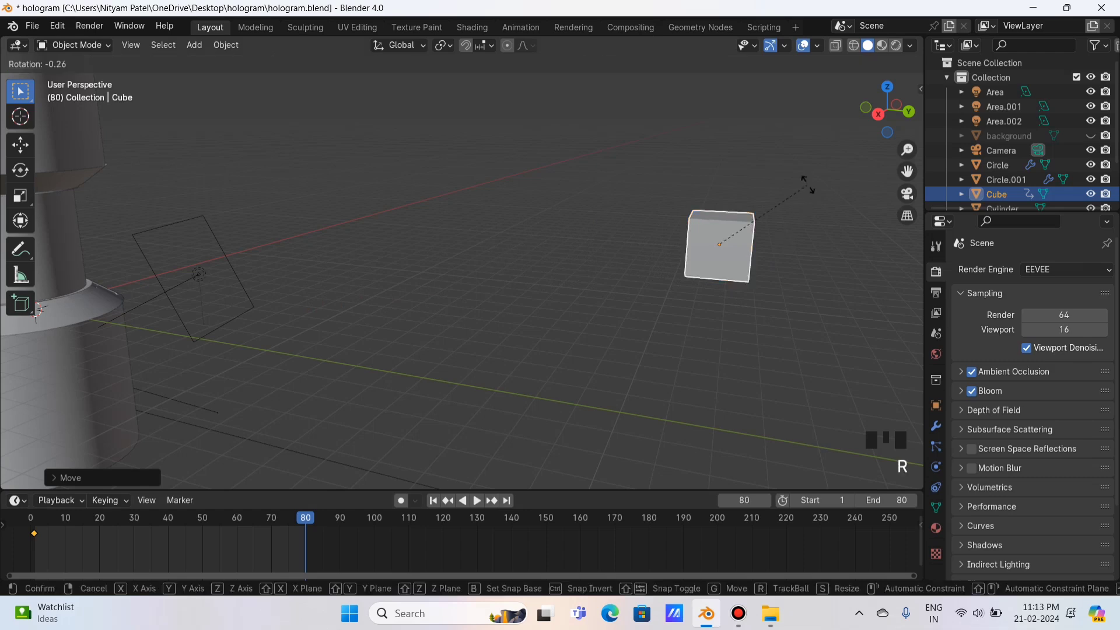
{"action": "left_click", "coordinate": [577, 184]}
Scale the cube to more than double its size and insert a Location, Rotation & Scale keyframe at frame 80.
{"action": "key", "text": "s"}
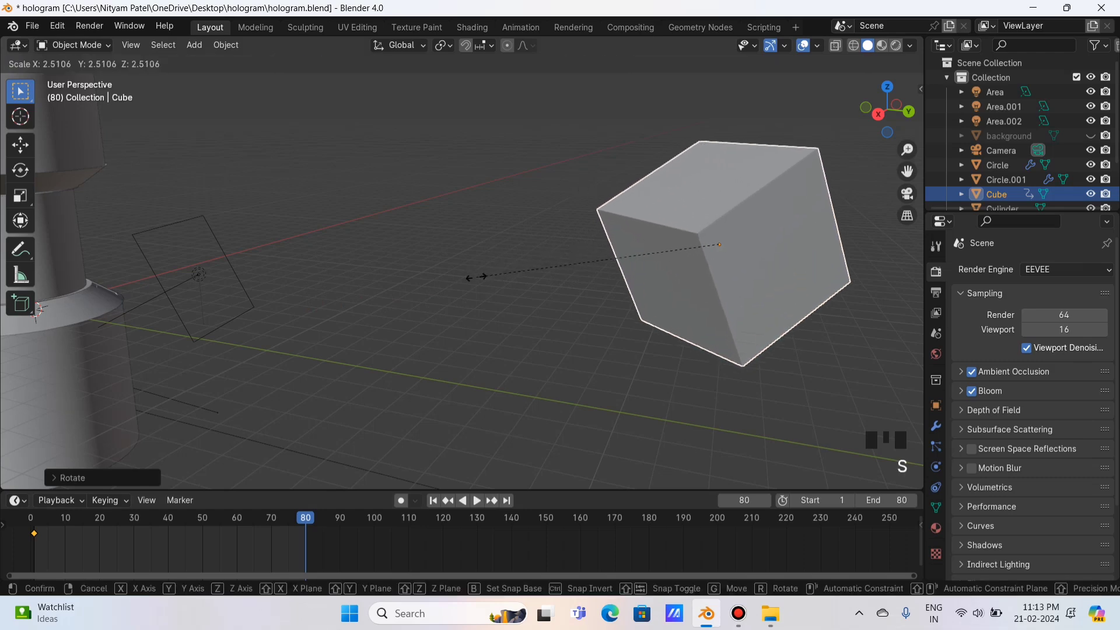
{"action": "left_click", "coordinate": [495, 272]}
{"action": "key", "text": "i"}
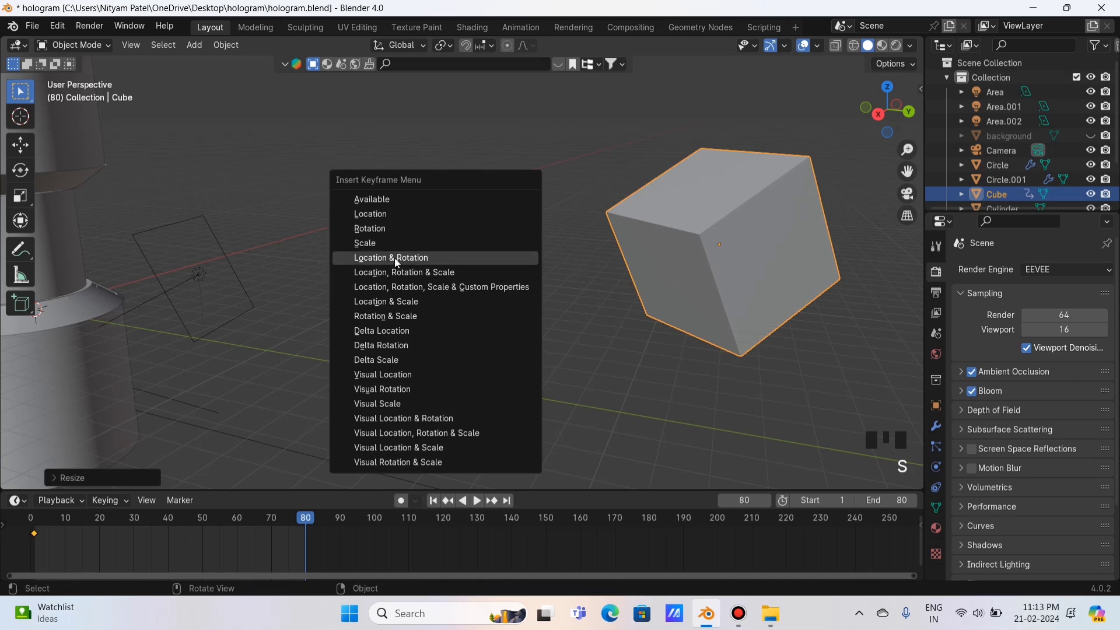
{"action": "left_click", "coordinate": [436, 271]}
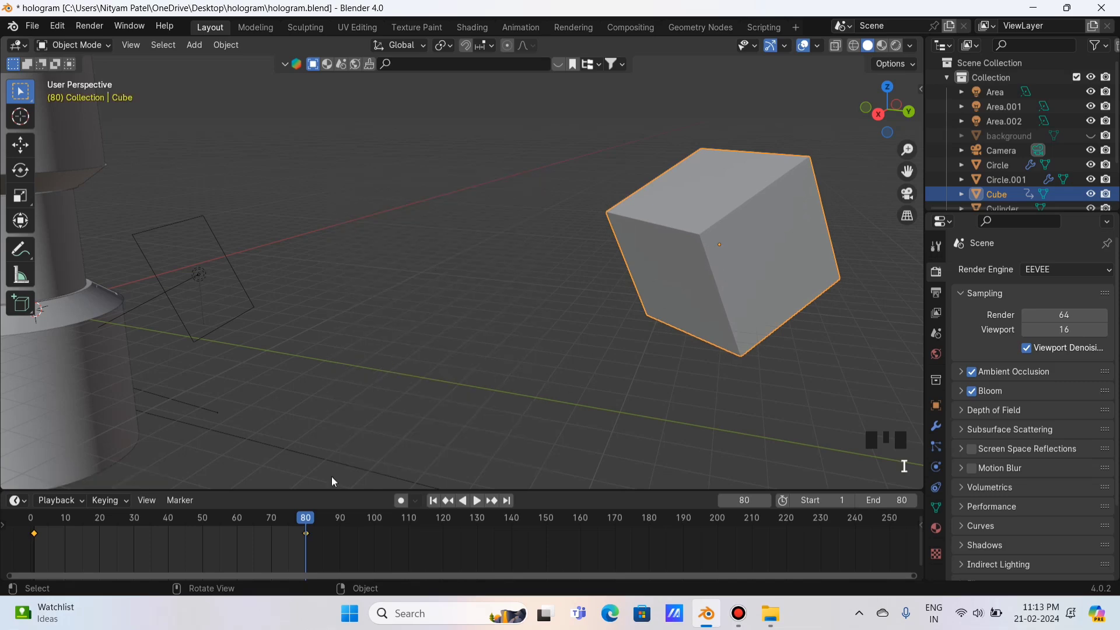
Deselect the cube and play its combined move, rotation and scale animation from frame 1.
{"action": "left_click", "coordinate": [35, 523]}
{"action": "left_click", "coordinate": [273, 398]}
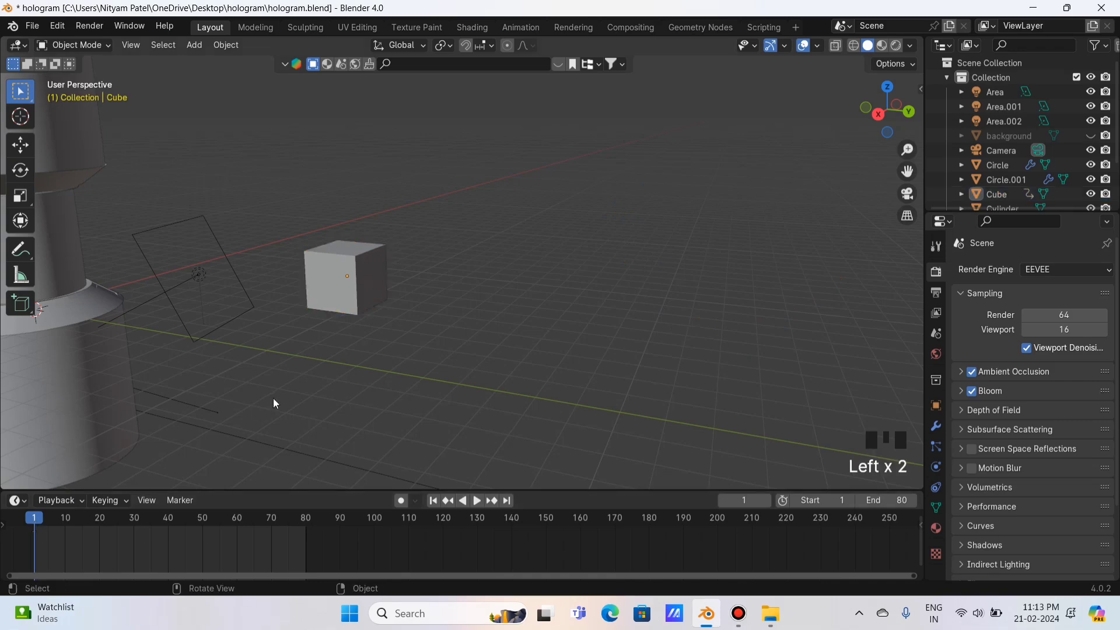
{"action": "key", "text": "space"}
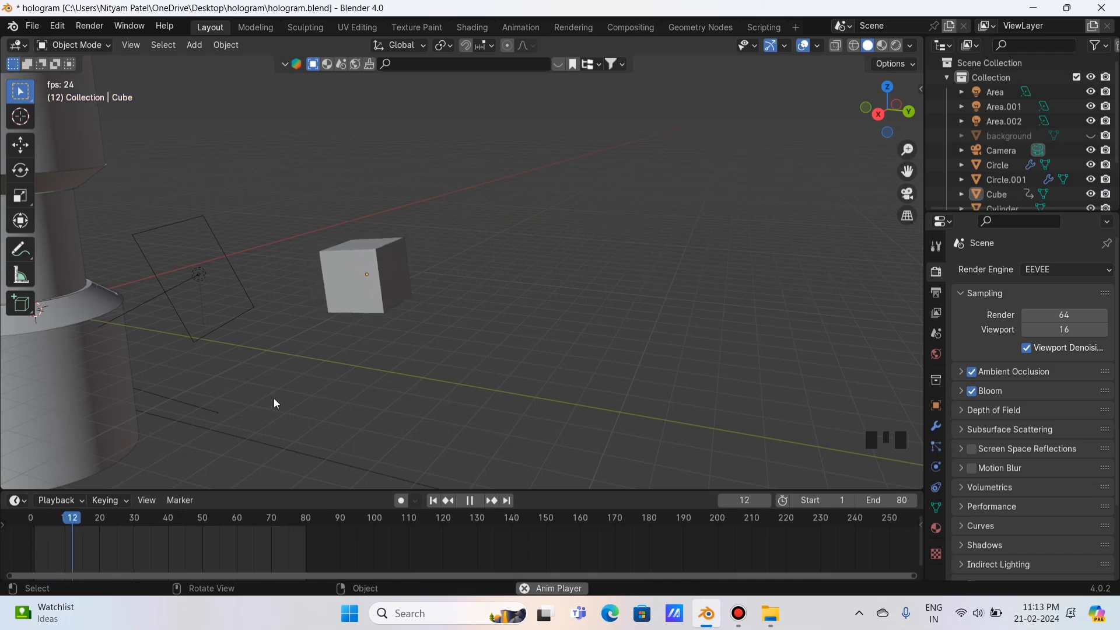
Stop the playback and delete all of the cube's keyframes.
{"action": "key", "text": "space"}
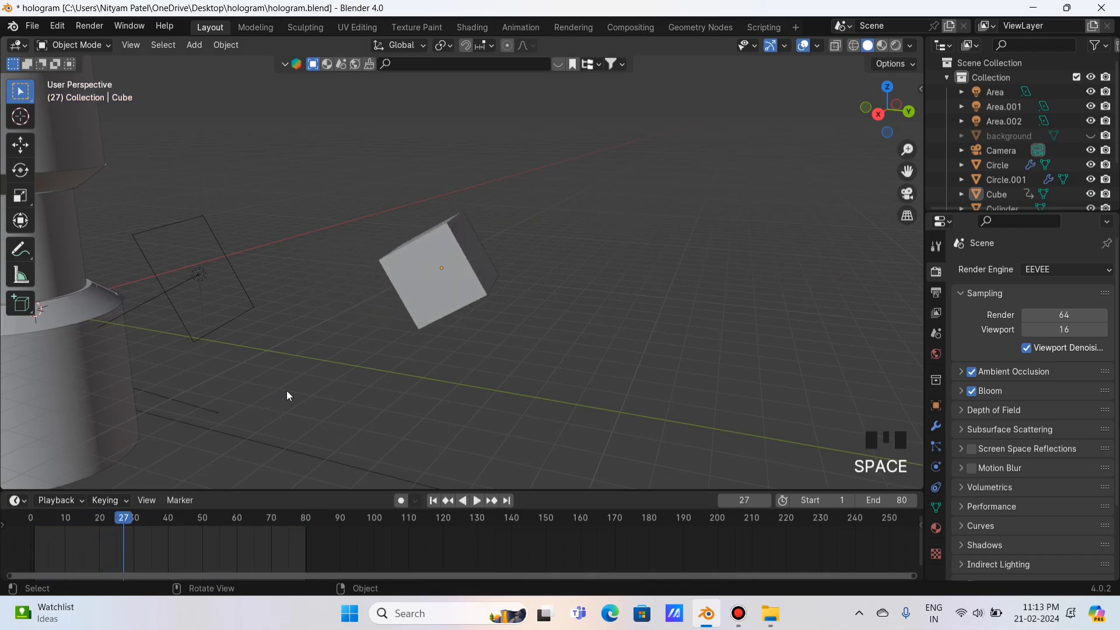
{"action": "left_click", "coordinate": [411, 286]}
{"action": "left_click_drag", "start_coordinate": [341, 540], "coordinate": [11, 523]}
{"action": "key", "text": "x"}
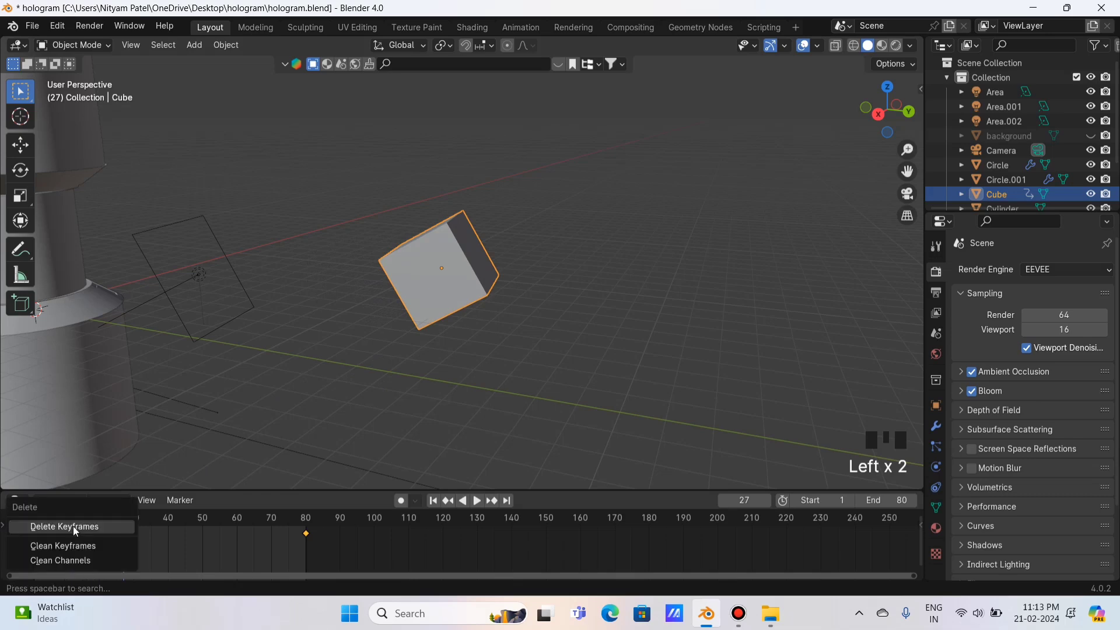
{"action": "left_click", "coordinate": [74, 526]}
At frame 1, move the cube closer to the column and rotate it toward an upright orientation.
{"action": "left_click", "coordinate": [34, 517]}
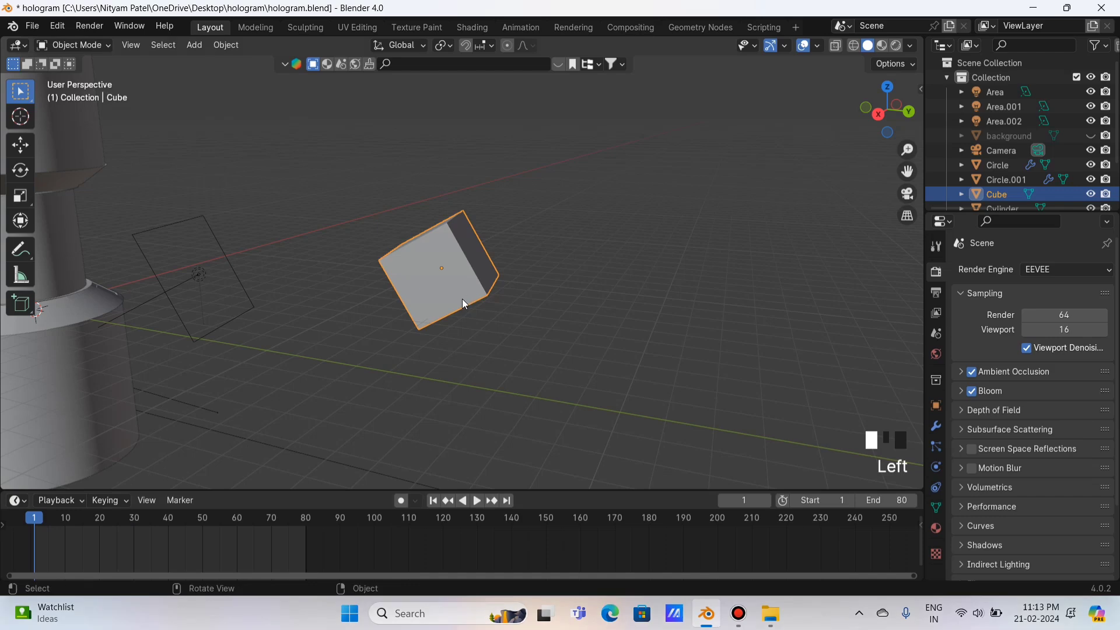
{"action": "key", "text": "g"}
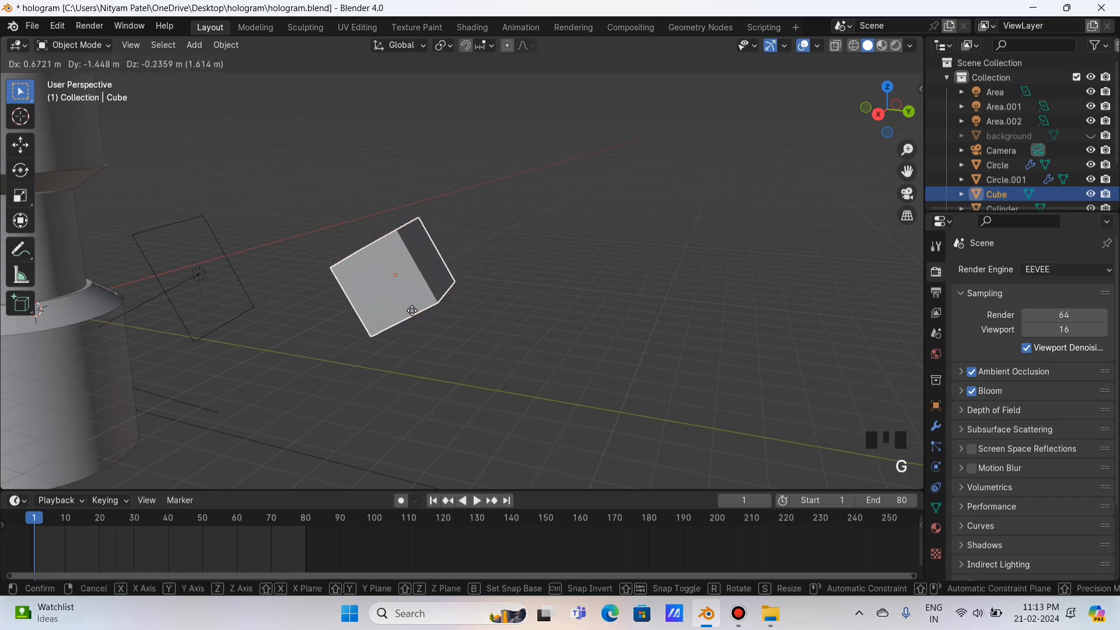
{"action": "left_click", "coordinate": [381, 316]}
{"action": "key", "text": "r"}
{"action": "left_click", "coordinate": [437, 296]}
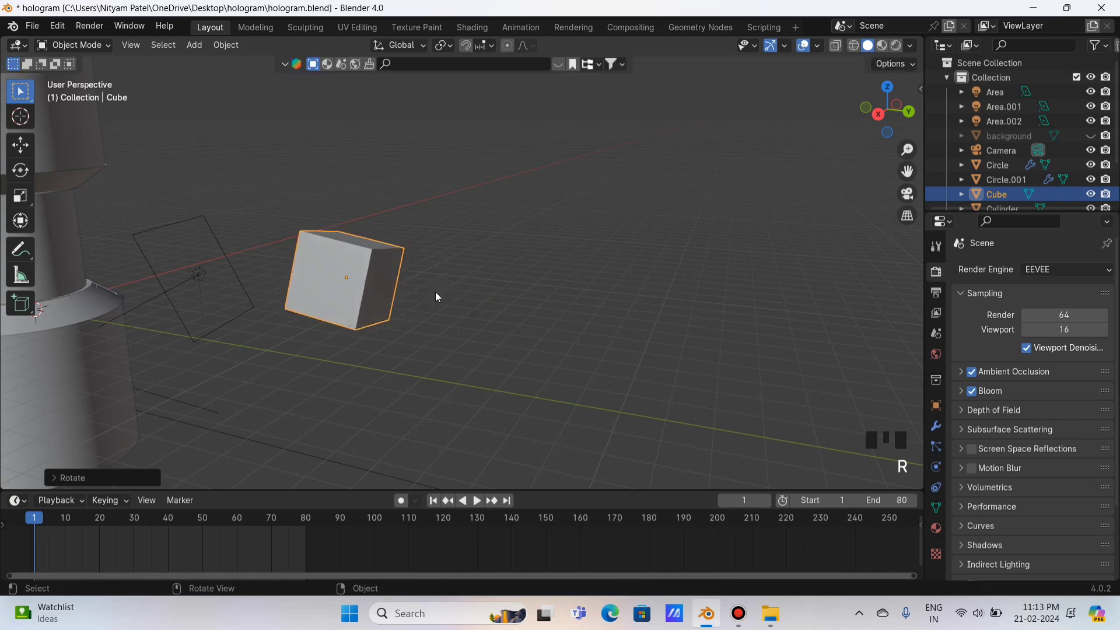
Rotate the cube about 22° around the Y axis and insert a Location keyframe at frame 1.
{"action": "key", "text": "r"}
{"action": "key", "text": "y"}
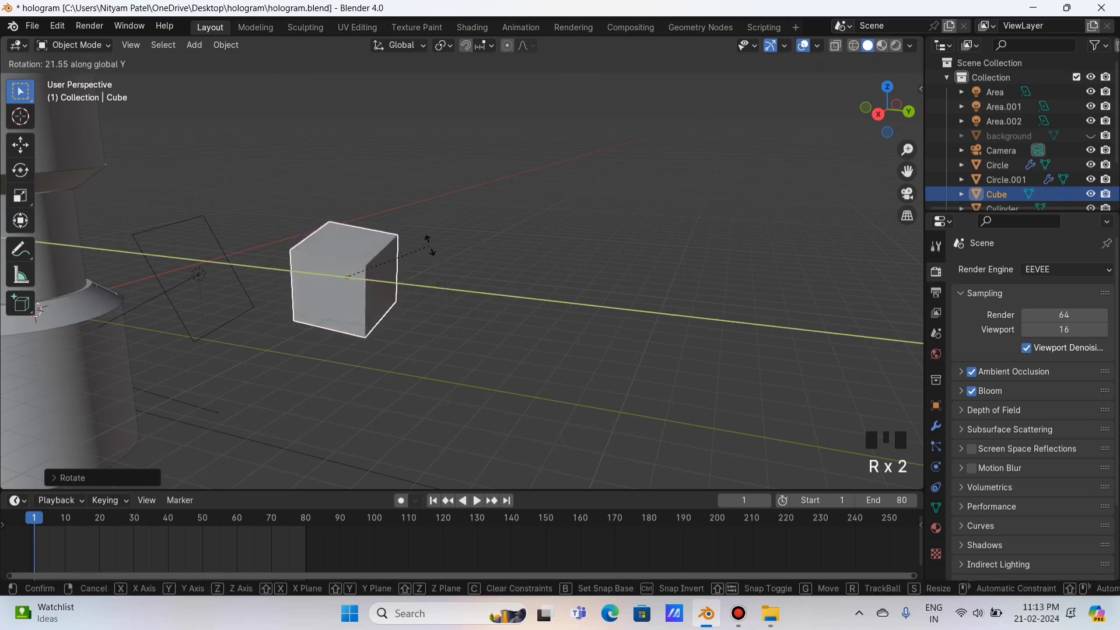
{"action": "left_click", "coordinate": [427, 246]}
{"action": "key", "text": "i"}
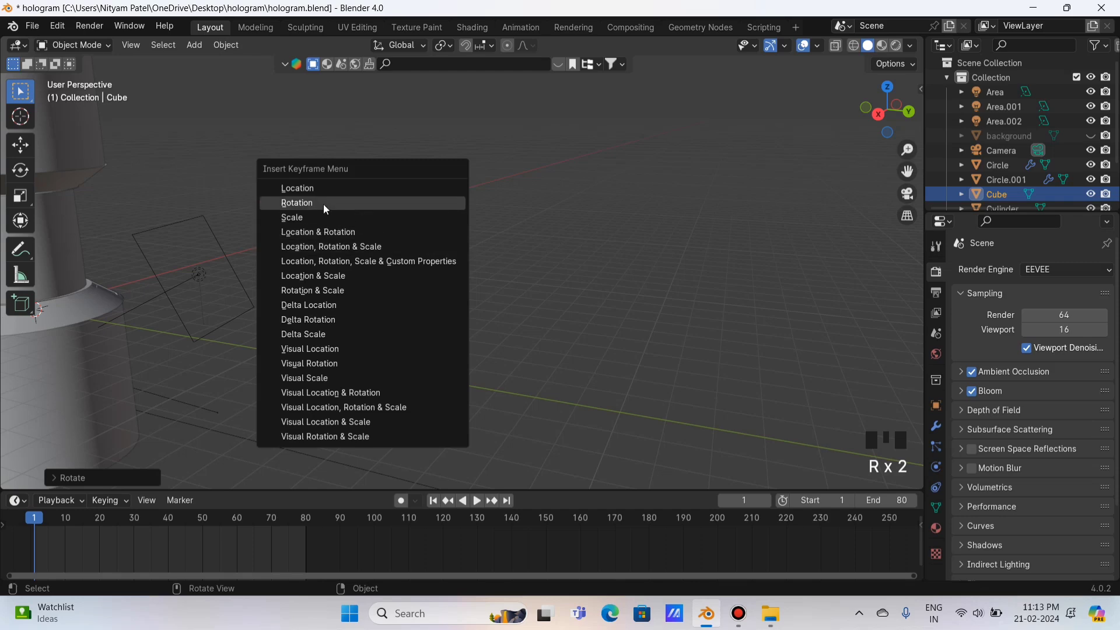
{"action": "left_click", "coordinate": [320, 188]}
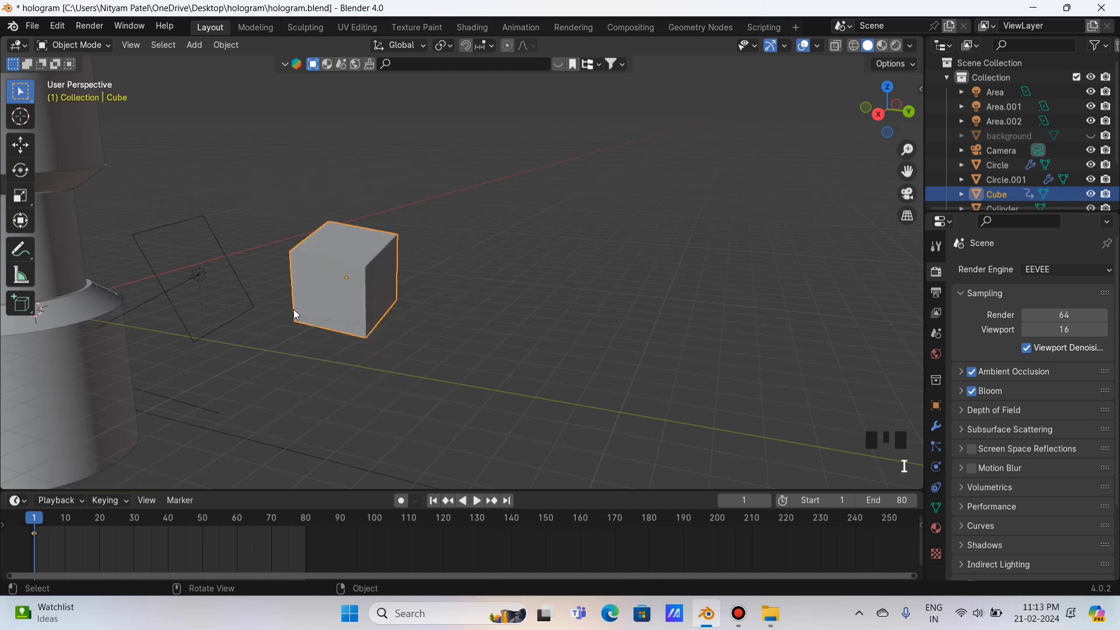
At frame 80, move the cube far away from the column and insert a Location keyframe.
{"action": "left_click", "coordinate": [319, 505]}
{"action": "left_click", "coordinate": [306, 518]}
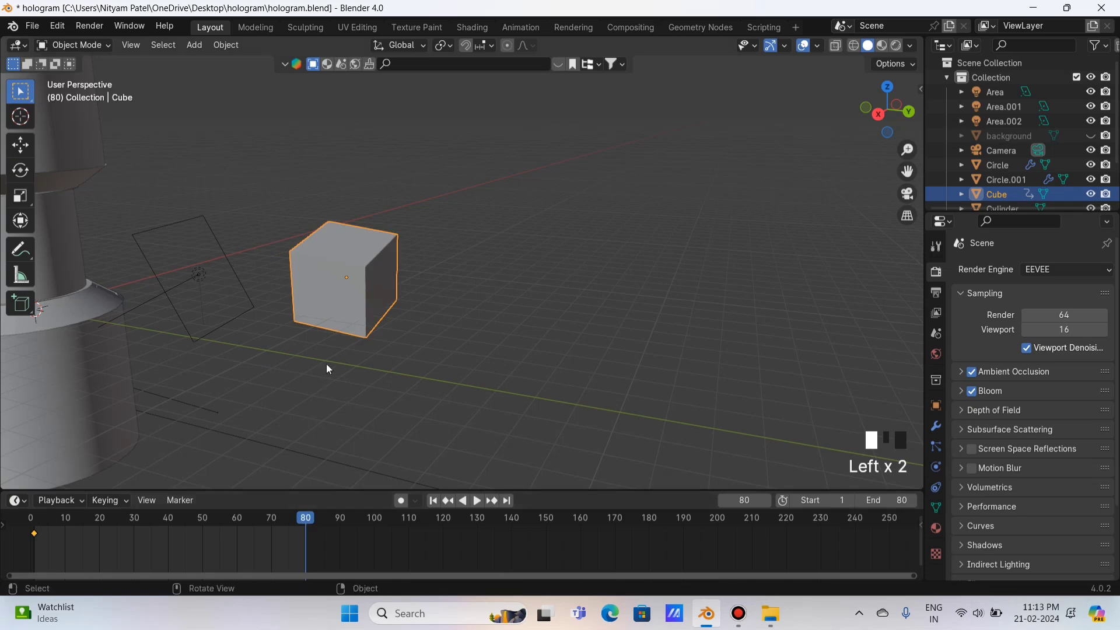
{"action": "key", "text": "g"}
{"action": "left_click", "coordinate": [751, 397]}
{"action": "key", "text": "i"}
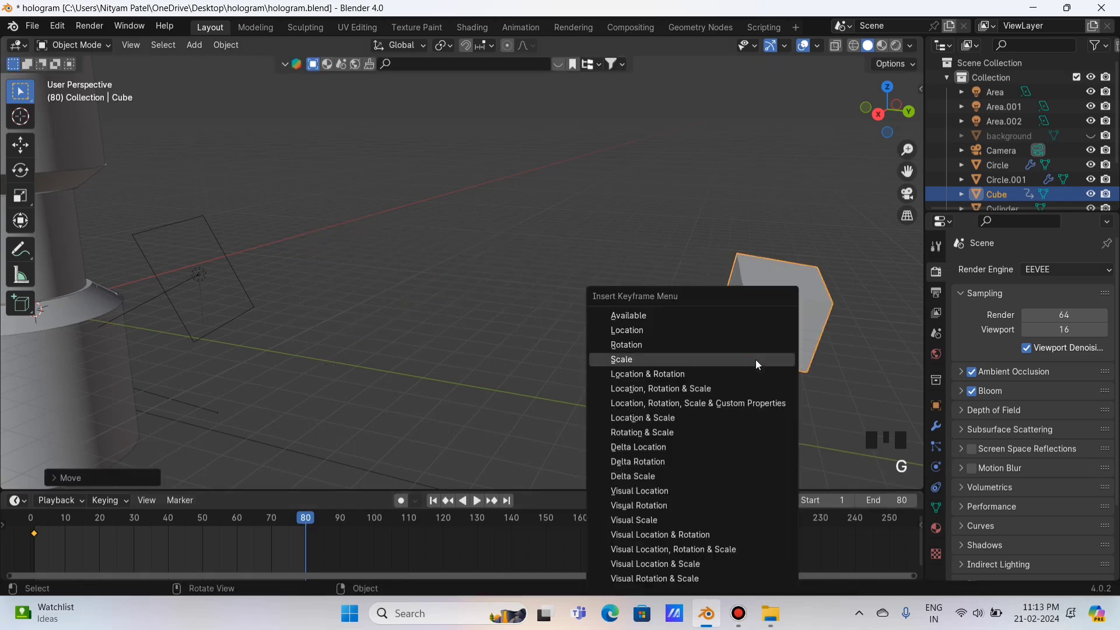
{"action": "left_click", "coordinate": [667, 330]}
Play the cube's location animation from the start several times and examine how its speed changes between the keyframes.
{"action": "left_click_drag", "start_coordinate": [308, 518], "coordinate": [17, 529]}
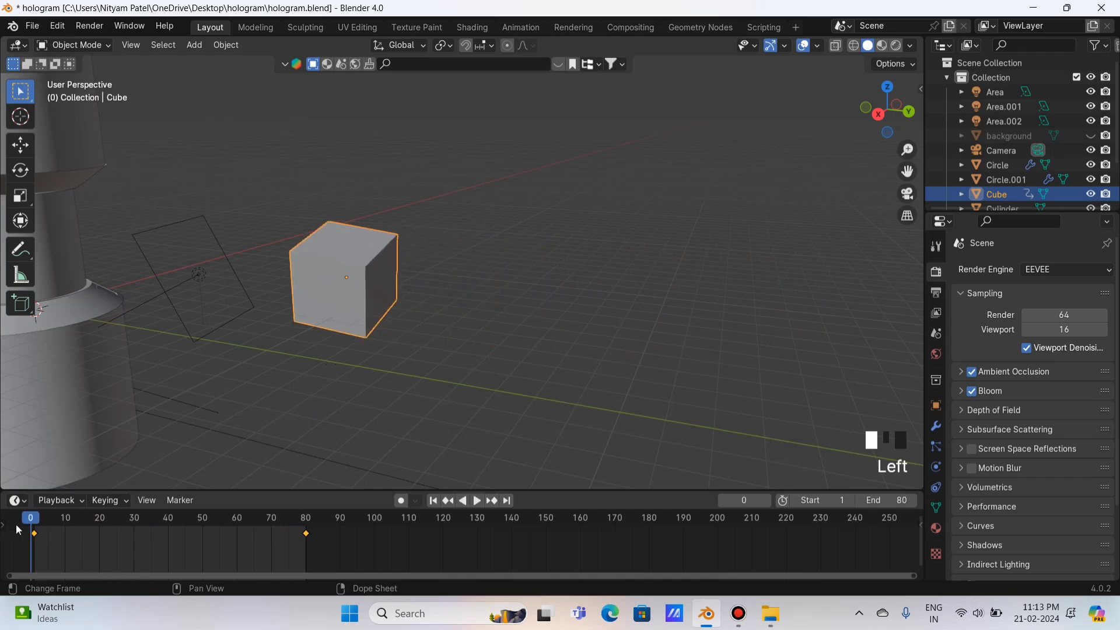
{"action": "scroll", "coordinate": [368, 380], "scroll_direction": "up", "scroll_amount": 1}
{"action": "scroll", "coordinate": [600, 269], "scroll_direction": "up", "scroll_amount": 1}
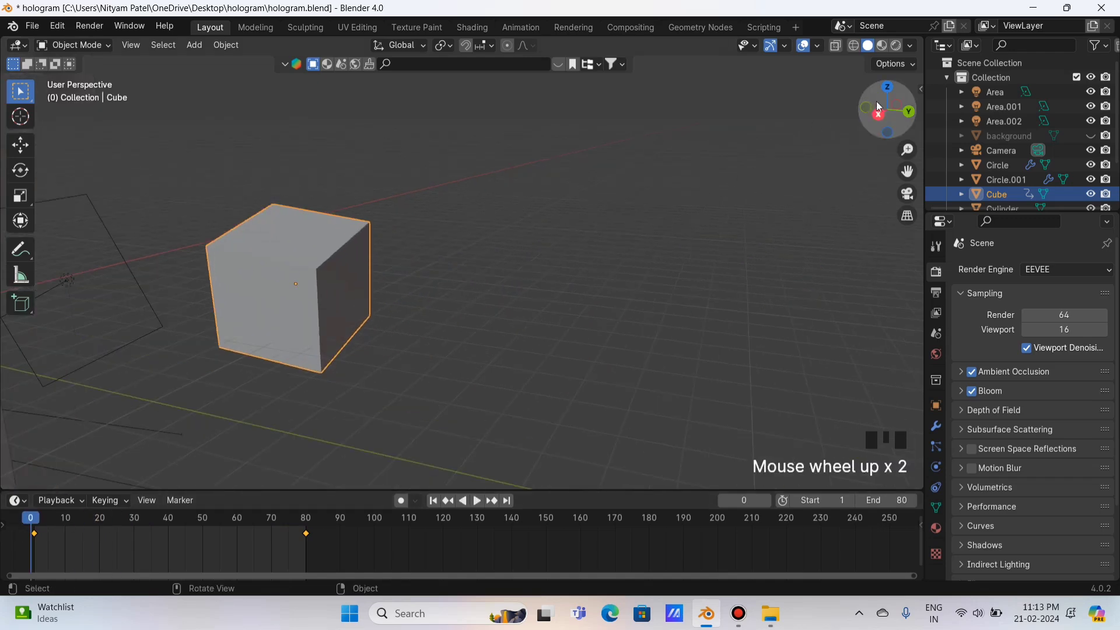
{"action": "left_click_drag", "start_coordinate": [879, 106], "coordinate": [854, 114]}
{"action": "scroll", "coordinate": [875, 112], "scroll_direction": "up", "scroll_amount": 1}
{"action": "scroll", "coordinate": [898, 111], "scroll_direction": "down", "scroll_amount": 1}
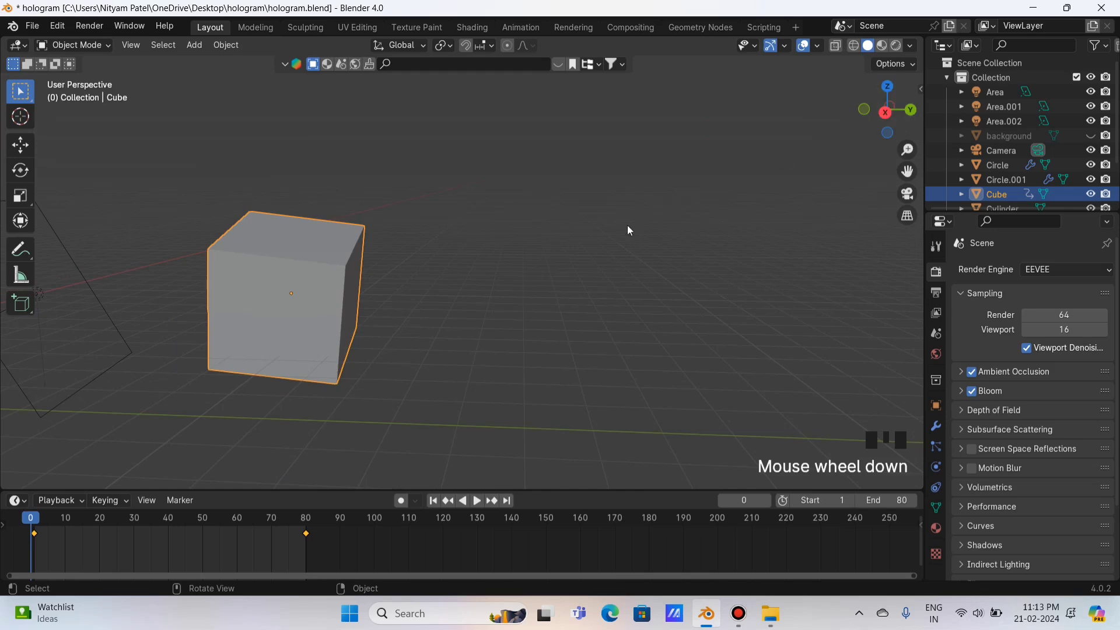
{"action": "scroll", "coordinate": [614, 236], "scroll_direction": "up", "scroll_amount": 1}
{"action": "key", "text": "space"}
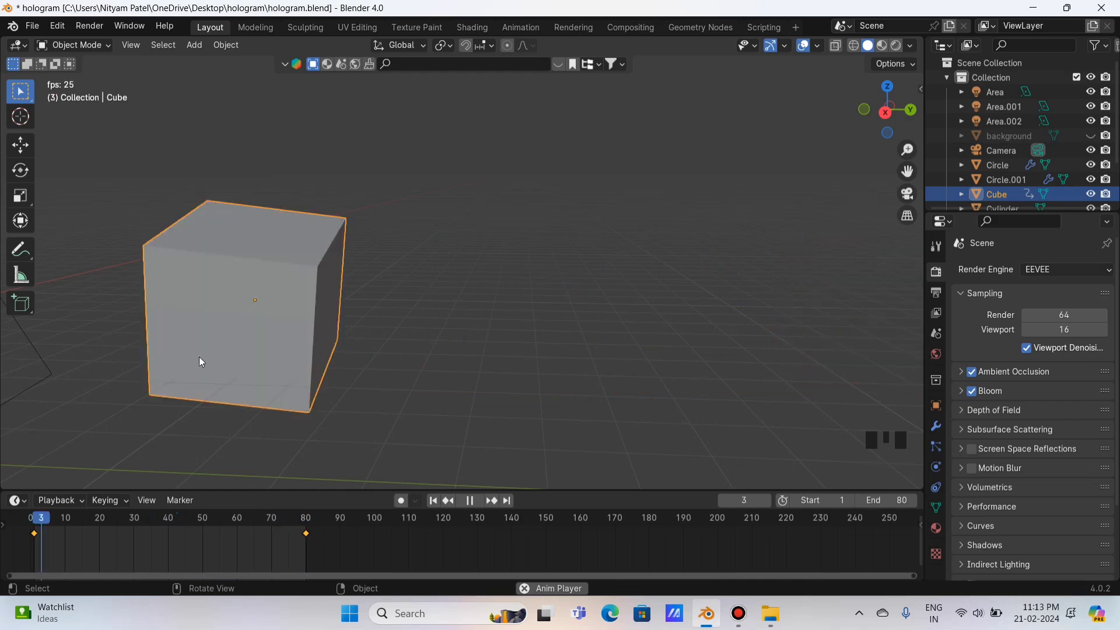
{"action": "key", "text": "space"}
{"action": "scroll", "coordinate": [471, 362], "scroll_direction": "up", "scroll_amount": 3}
{"action": "key", "text": "space"}
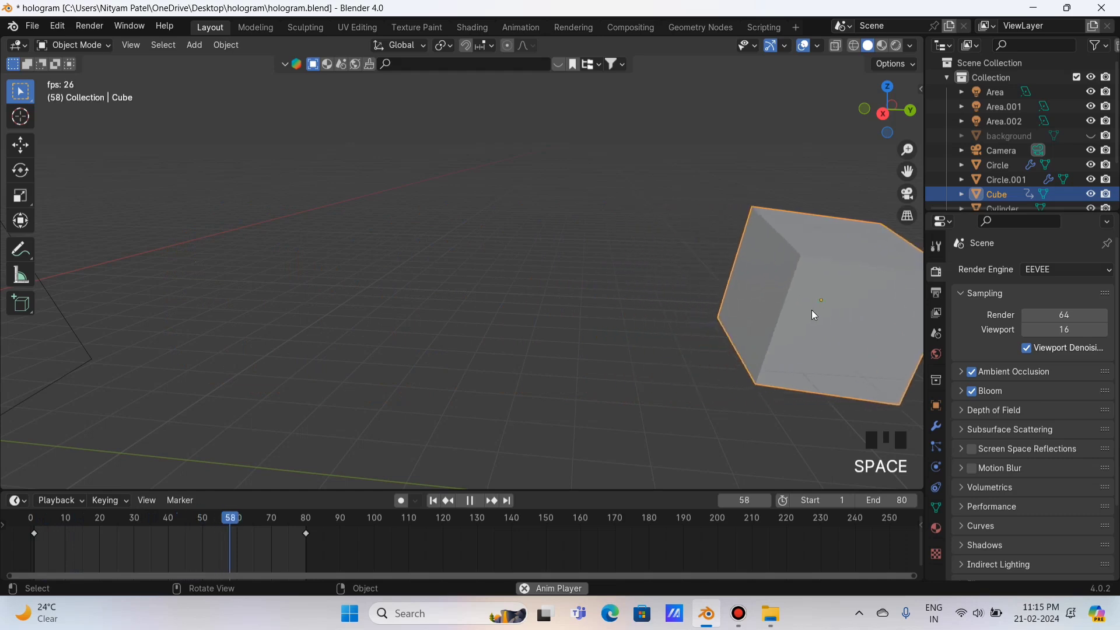
{"action": "key", "text": "space"}
{"action": "left_click", "coordinate": [32, 517]}
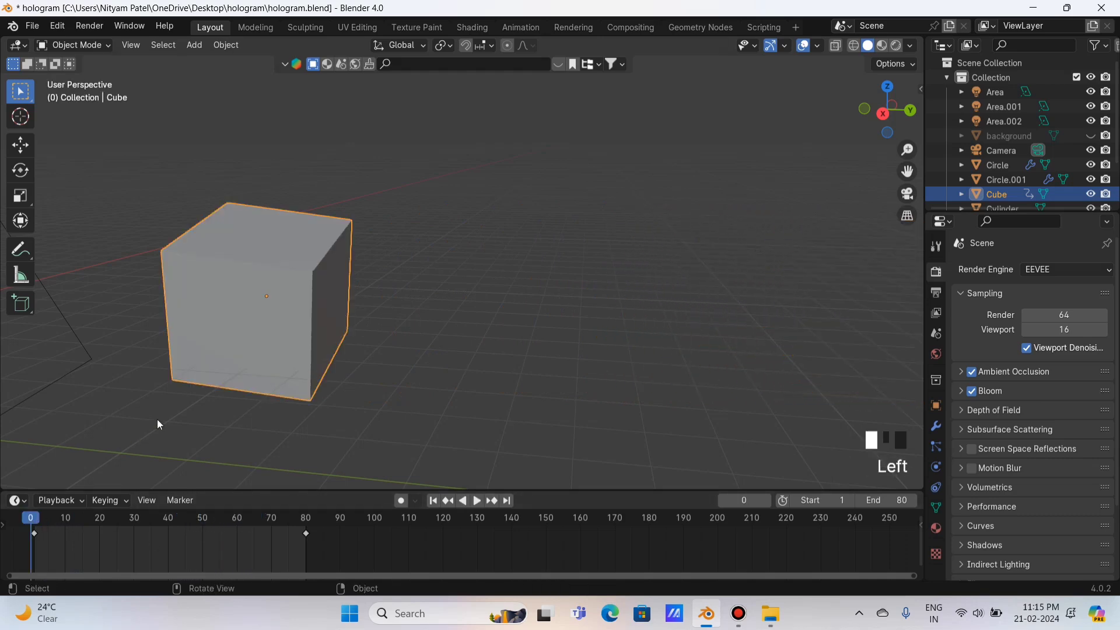
{"action": "key", "text": "space"}
{"action": "key", "text": "space"}
Set the interpolation of all the cube's keyframes to Linear and play the animation.
{"action": "right_click", "coordinate": [83, 517]}
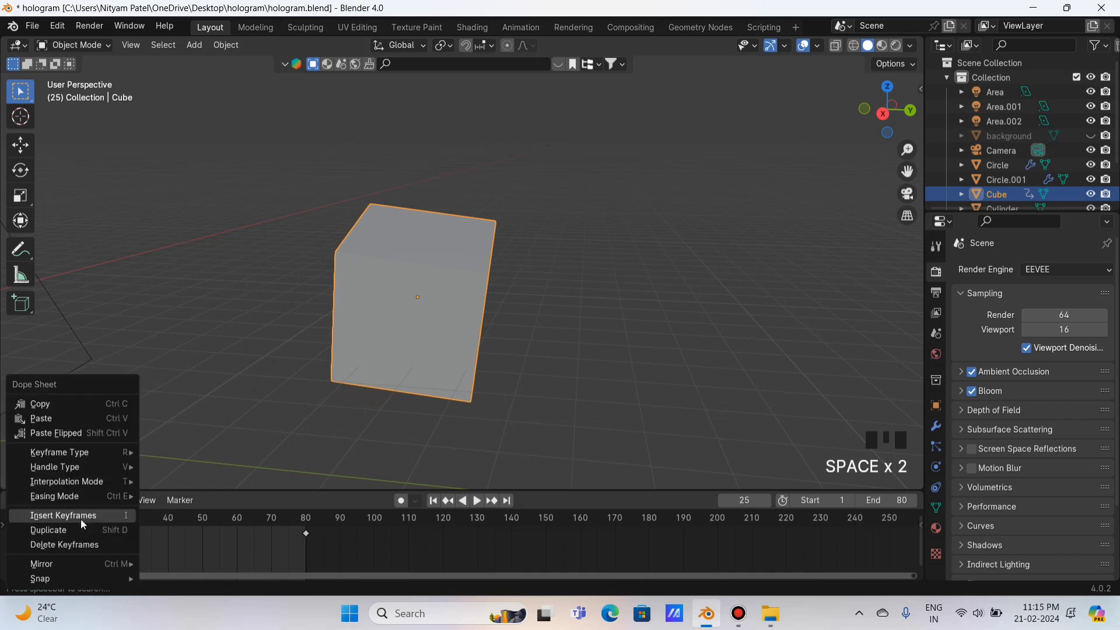
{"action": "key", "text": "t"}
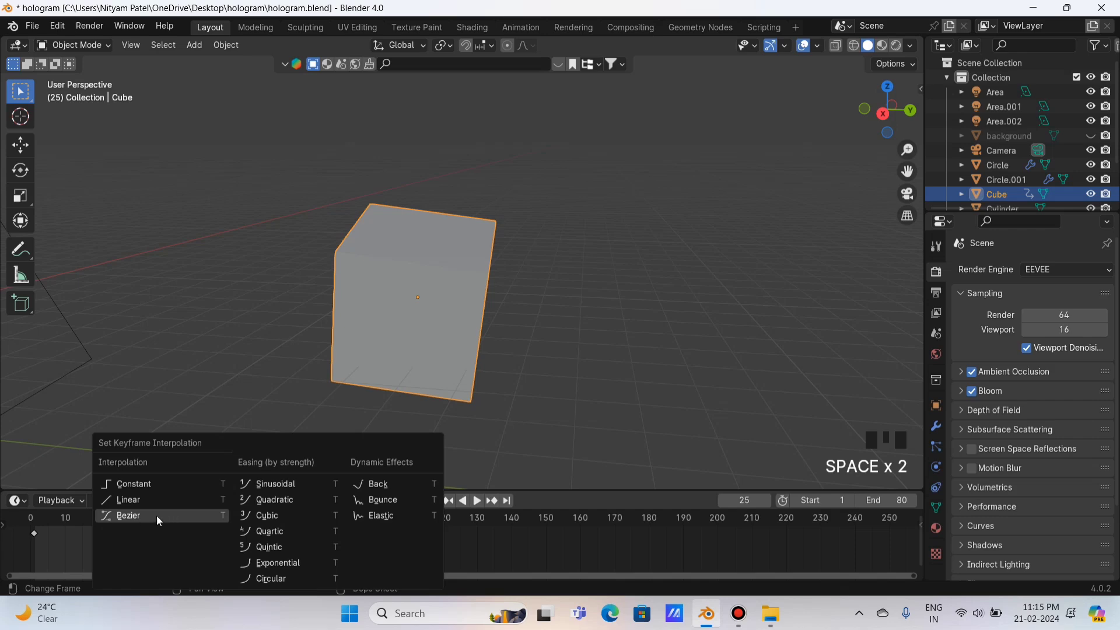
{"action": "left_click", "coordinate": [127, 500]}
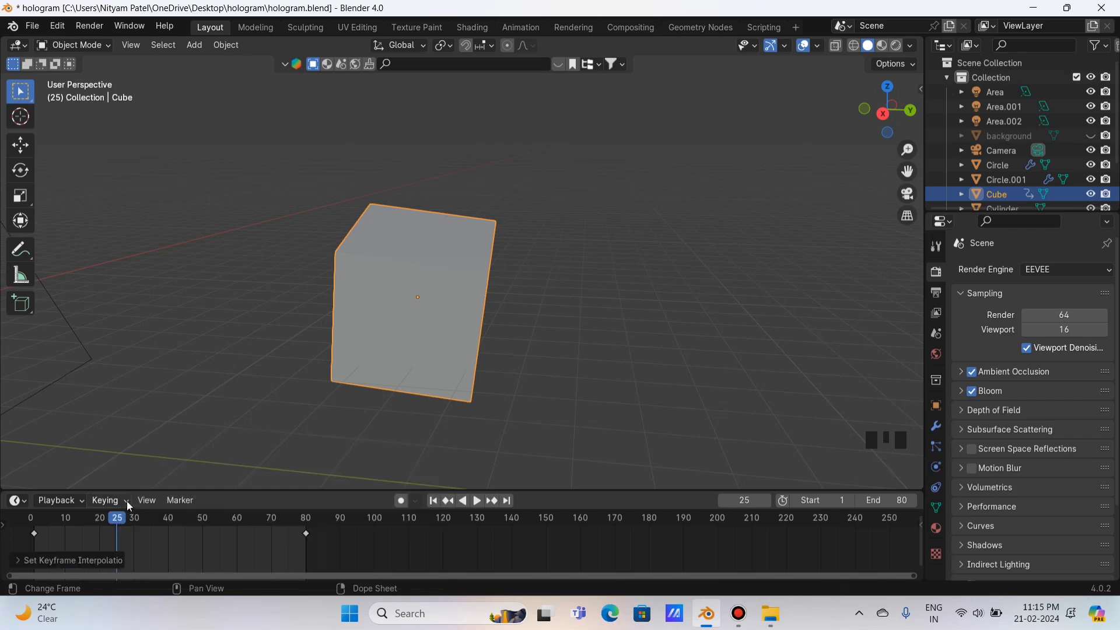
{"action": "left_click_drag", "start_coordinate": [127, 519], "coordinate": [34, 526]}
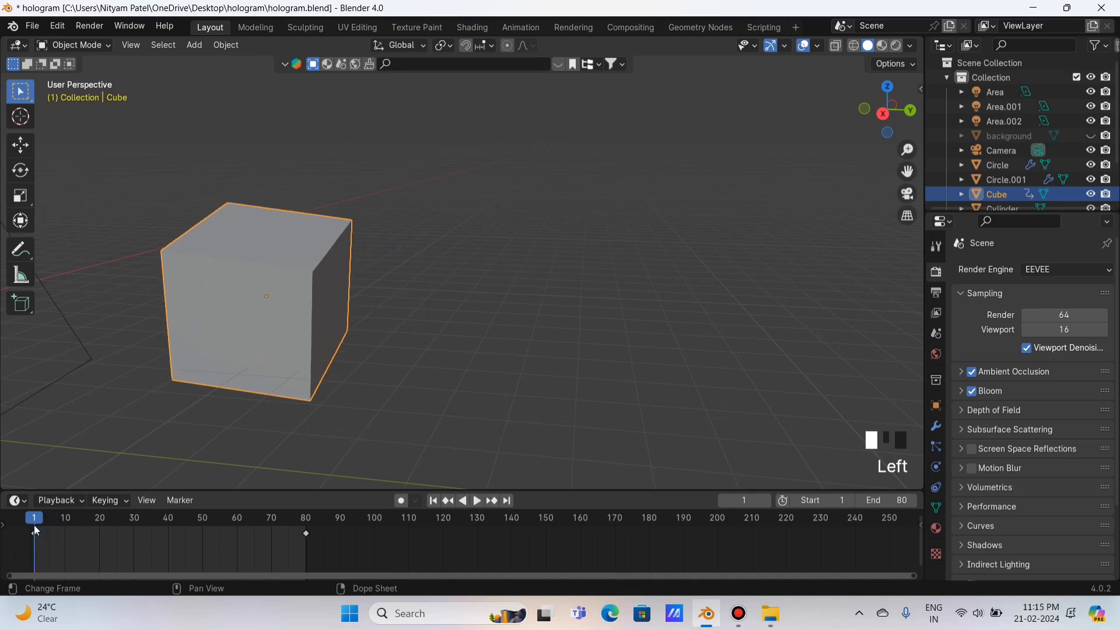
{"action": "key", "text": "a"}
{"action": "key", "text": "t"}
{"action": "left_click", "coordinate": [118, 502]}
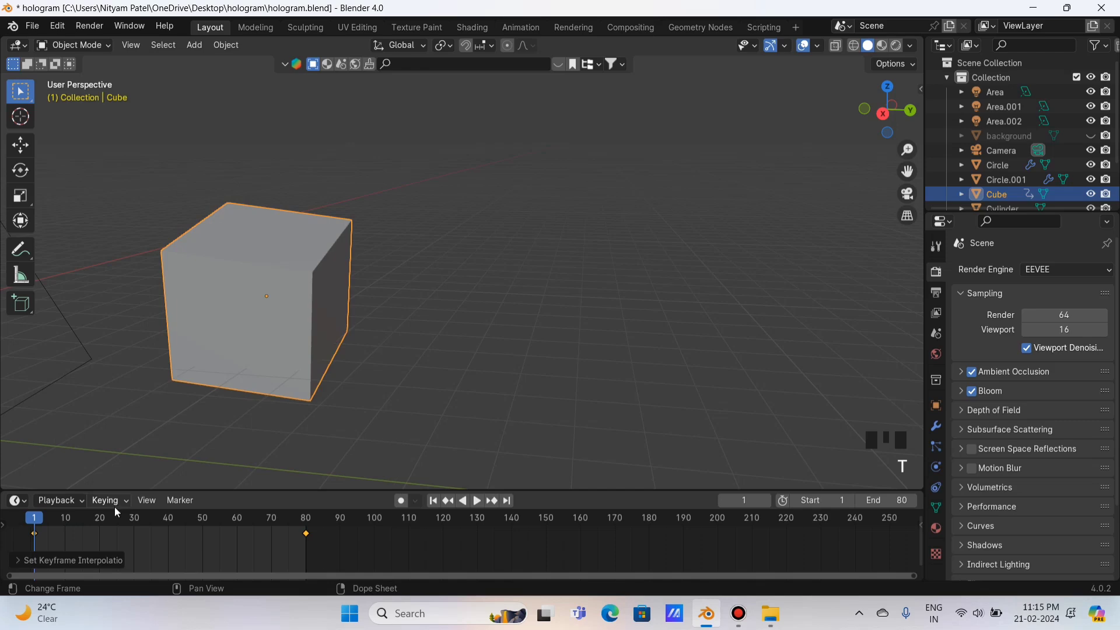
{"action": "left_click", "coordinate": [265, 442]}
{"action": "key", "text": "space"}
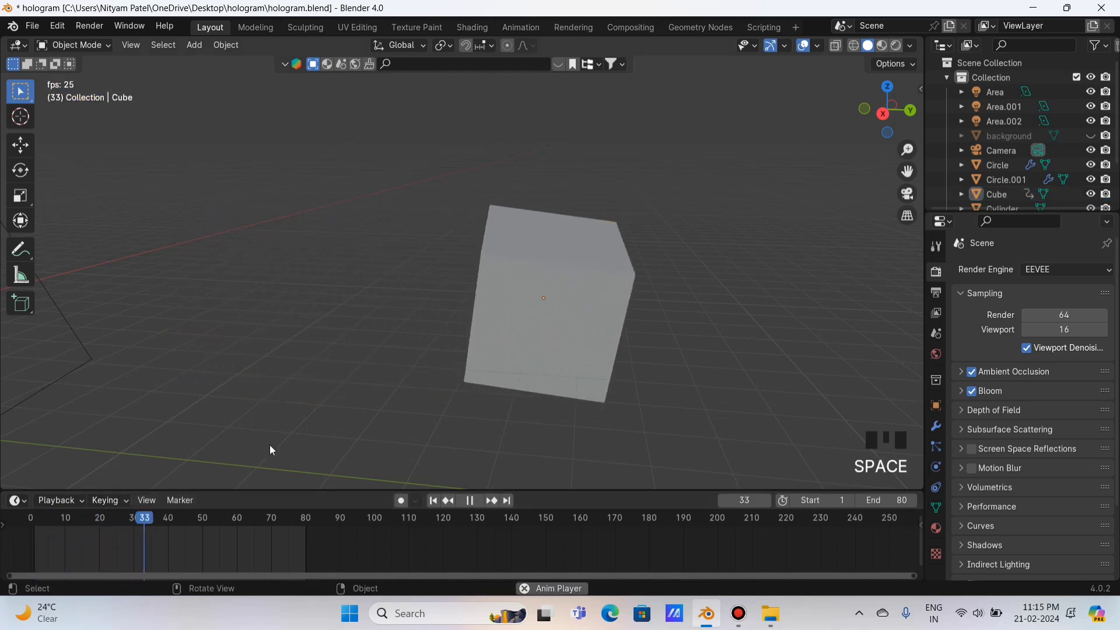
{"action": "key", "text": "space"}
Set the cube's keyframe interpolation back to Bezier and replay the animation from the start.
{"action": "left_click", "coordinate": [487, 342]}
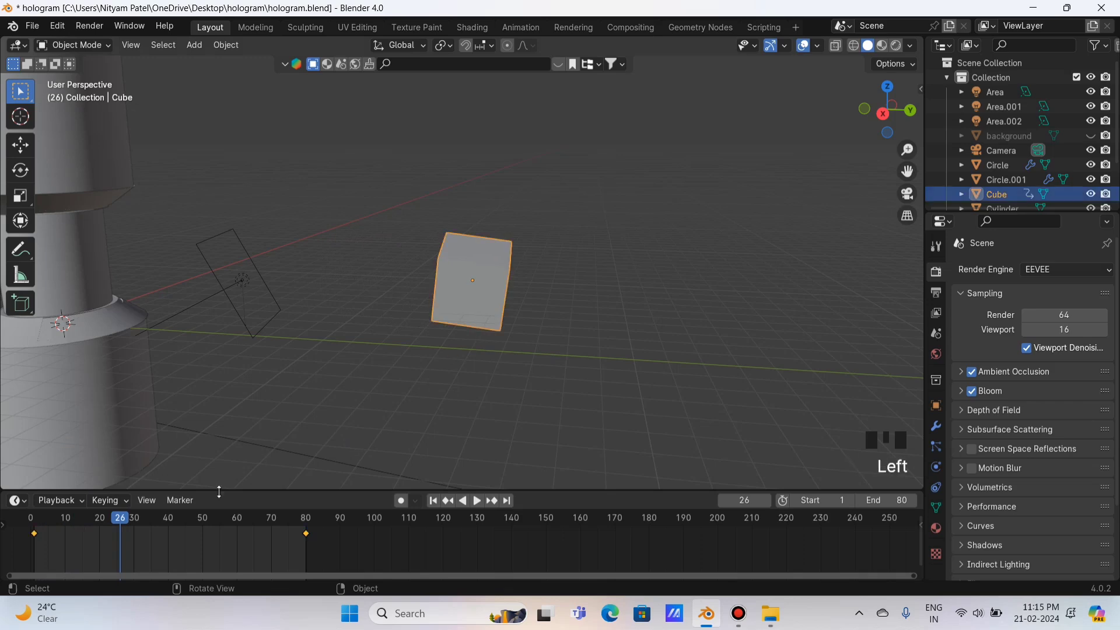
{"action": "key", "text": "t"}
{"action": "left_click", "coordinate": [120, 515]}
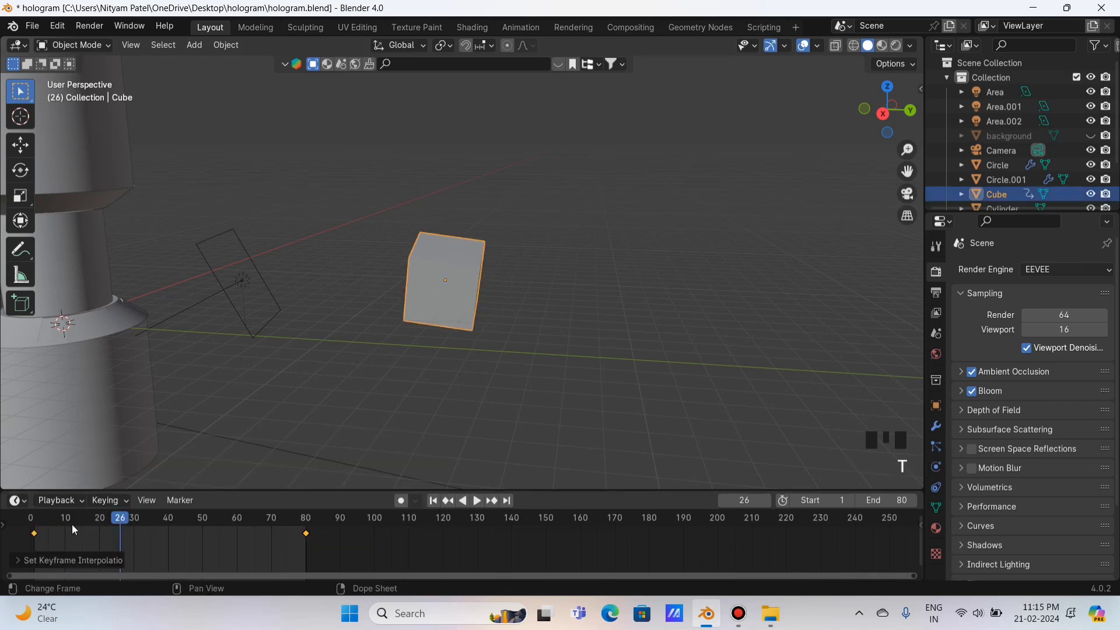
{"action": "left_click", "coordinate": [32, 520]}
{"action": "key", "text": "space"}
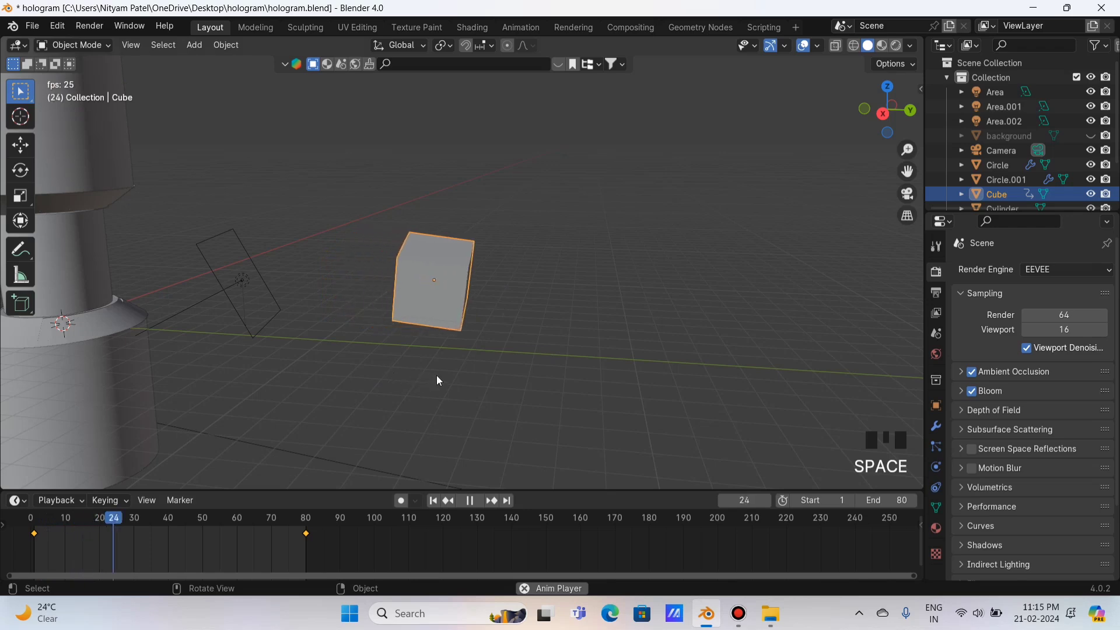
{"action": "key", "text": "space"}
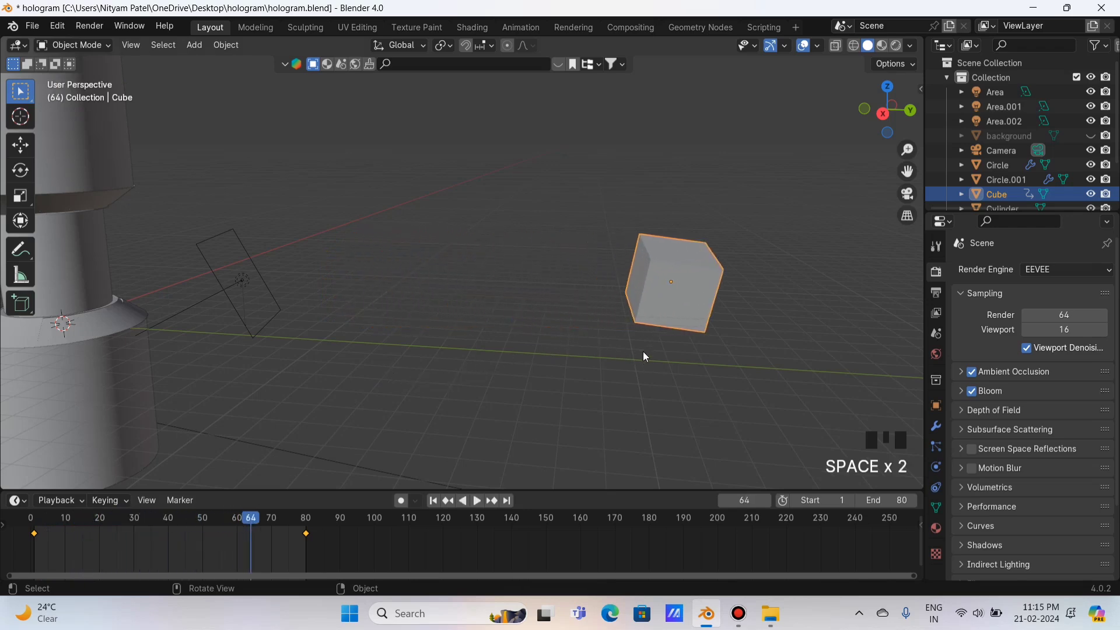
Delete the test cube from the scene.
{"action": "key", "text": "x"}
{"action": "left_click", "coordinate": [617, 351]}
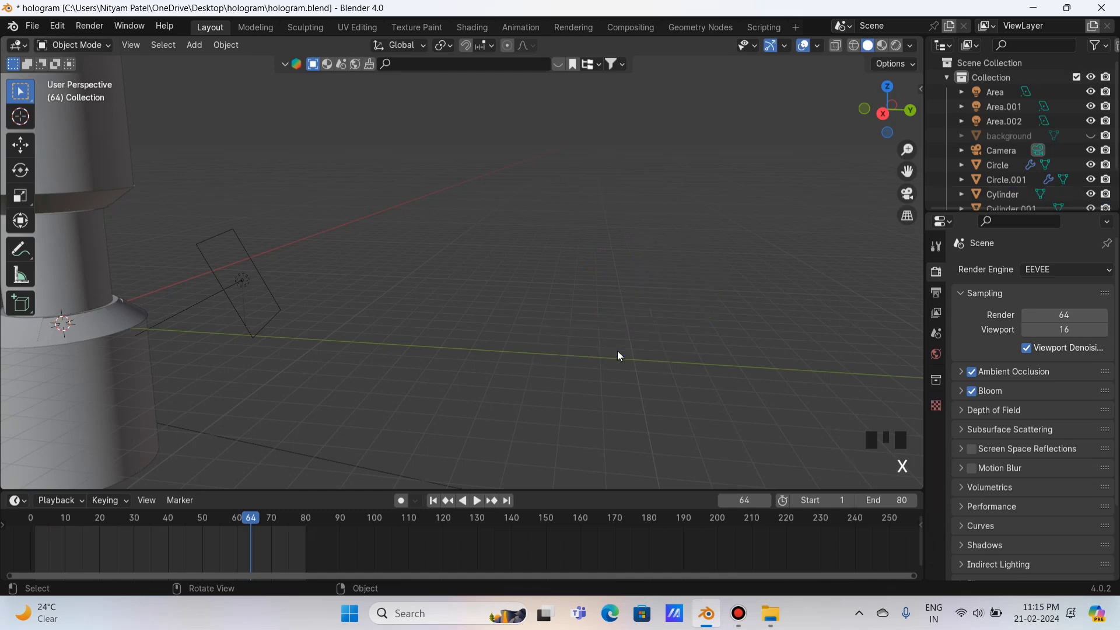
Hide Cylinder.002, the tube enclosing the monkey head between the projector's base and upper part, in the viewport.
{"action": "left_click_drag", "start_coordinate": [906, 172], "coordinate": [1109, 245]}
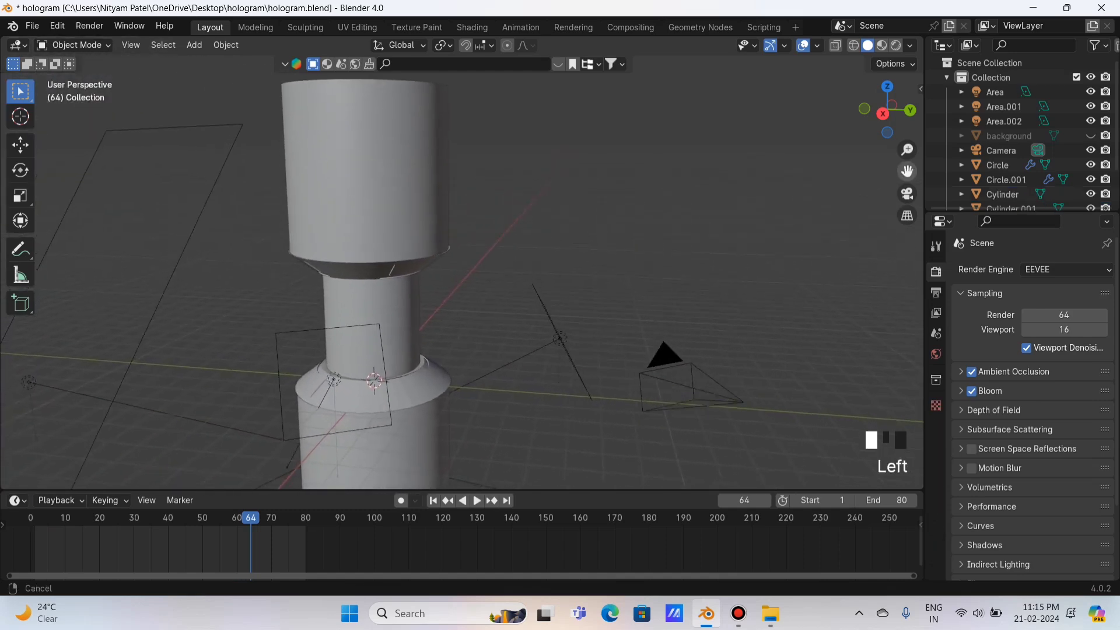
{"action": "scroll", "coordinate": [507, 287], "scroll_direction": "up", "scroll_amount": 3}
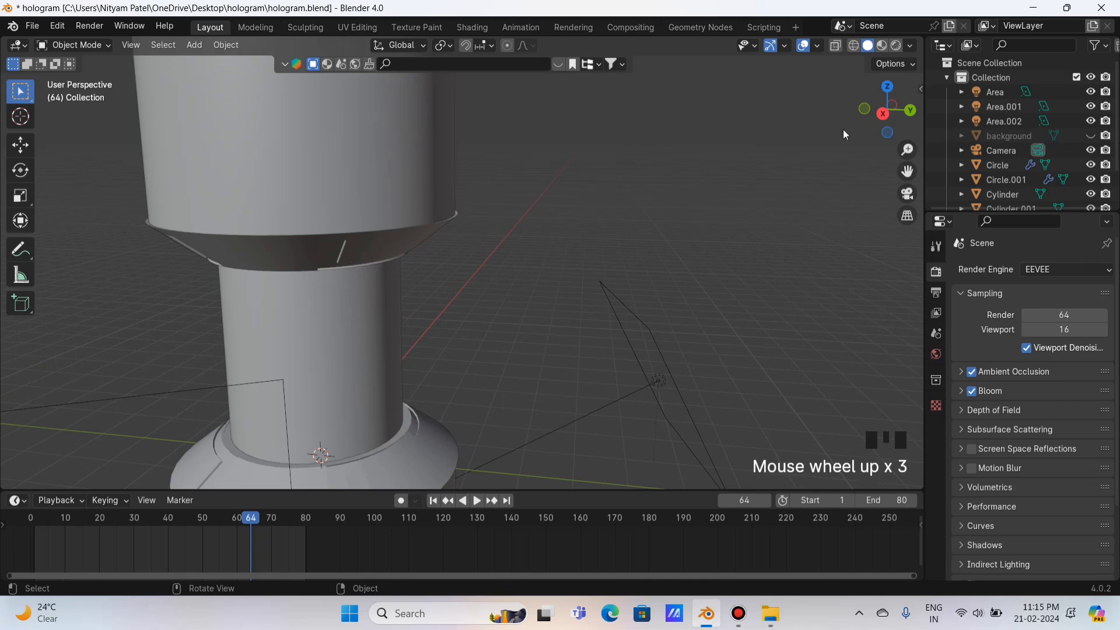
{"action": "scroll", "coordinate": [1050, 151], "scroll_direction": "down", "scroll_amount": 3}
{"action": "left_click", "coordinate": [1027, 182]}
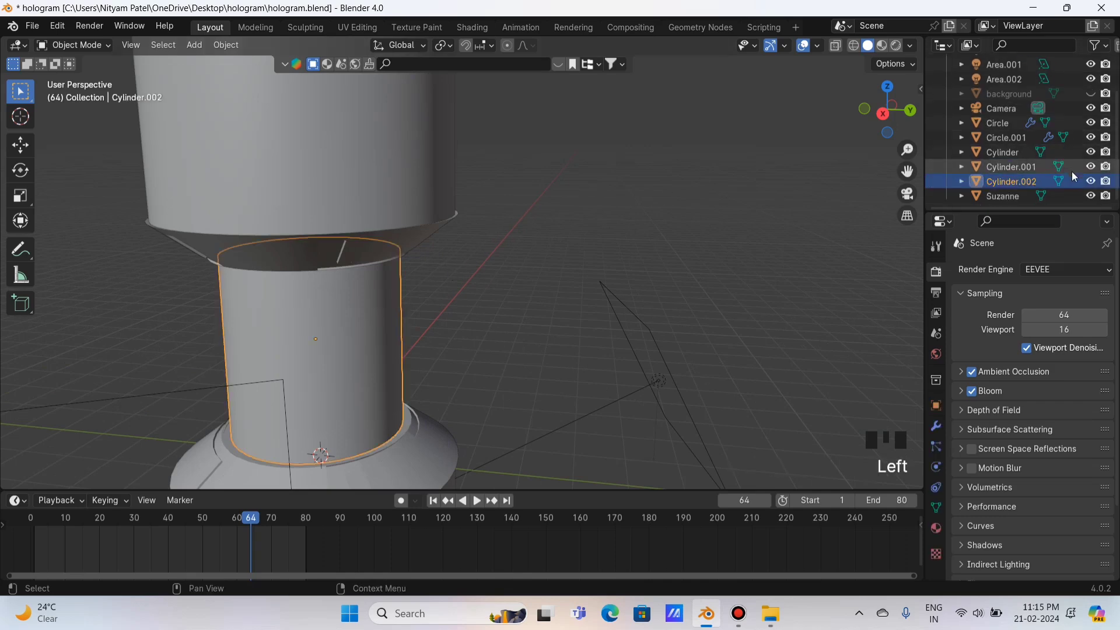
{"action": "left_click", "coordinate": [1090, 181]}
{"action": "scroll", "coordinate": [554, 262], "scroll_direction": "up", "scroll_amount": 2}
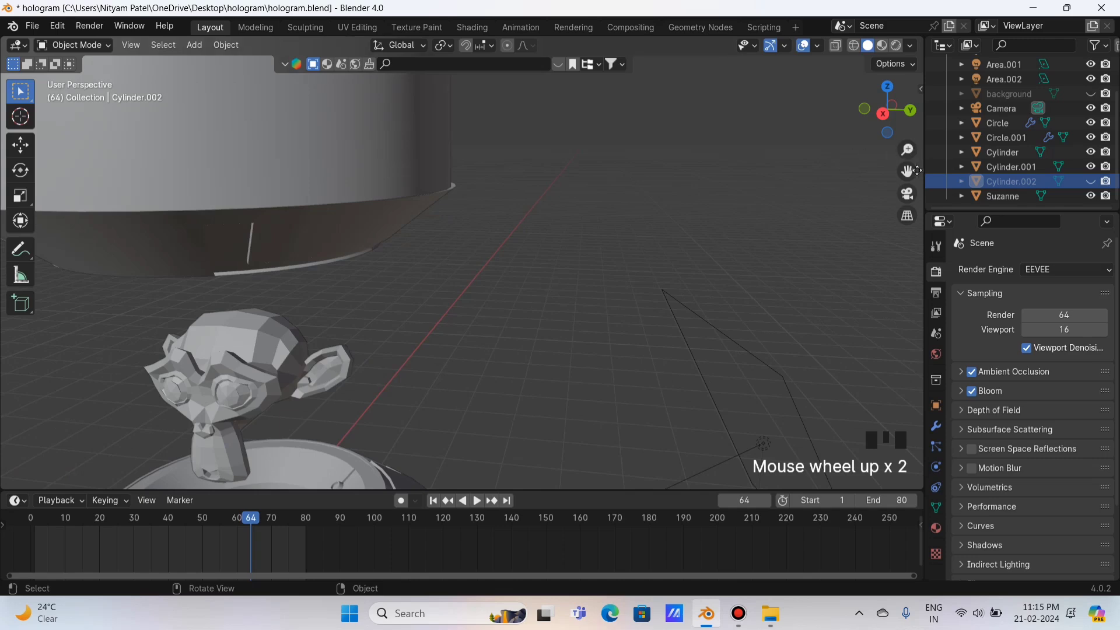
Switch to the camera view of the projector and select the camera.
{"action": "left_click_drag", "start_coordinate": [907, 171], "coordinate": [997, 108]}
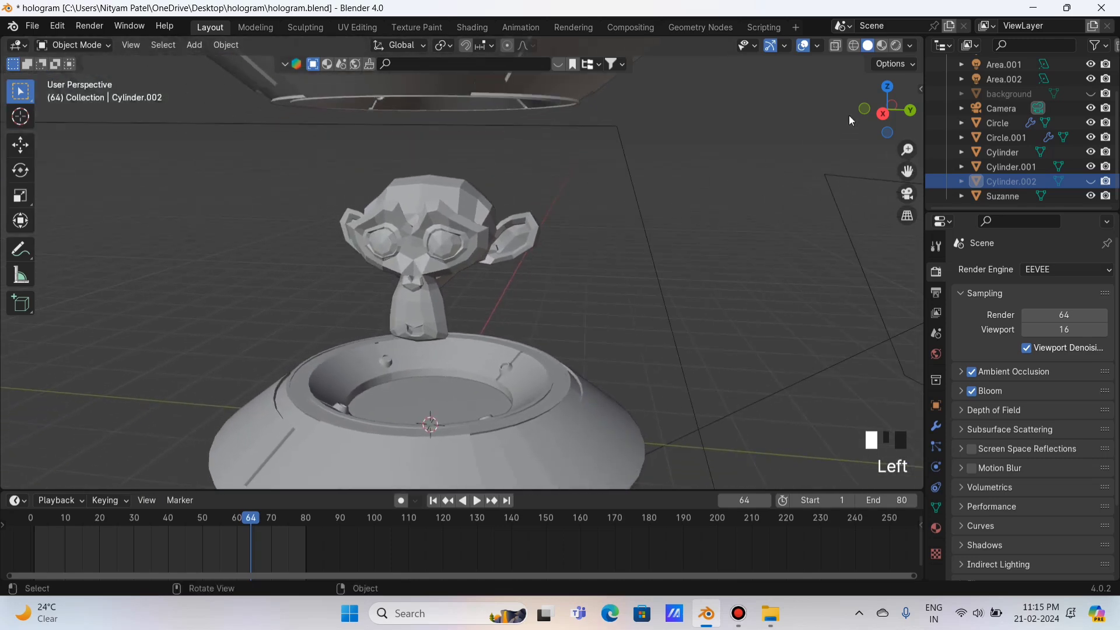
{"action": "left_click_drag", "start_coordinate": [872, 116], "coordinate": [863, 120]}
{"action": "scroll", "coordinate": [681, 187], "scroll_direction": "down", "scroll_amount": 3}
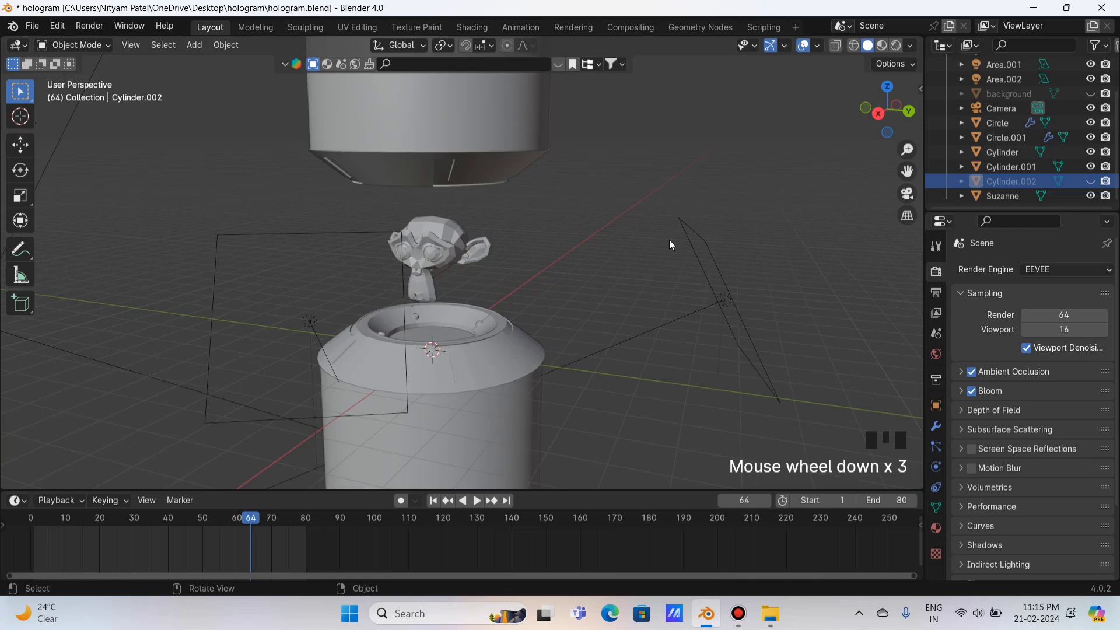
{"action": "key", "text": "KP_0"}
{"action": "scroll", "coordinate": [668, 320], "scroll_direction": "up", "scroll_amount": 2}
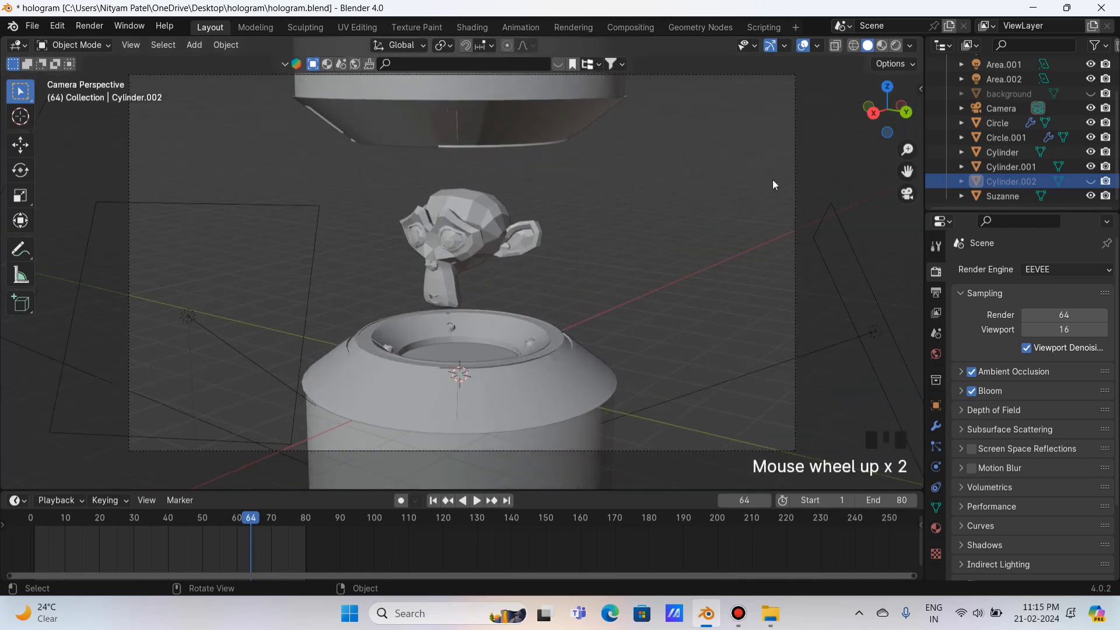
{"action": "left_click", "coordinate": [796, 146]}
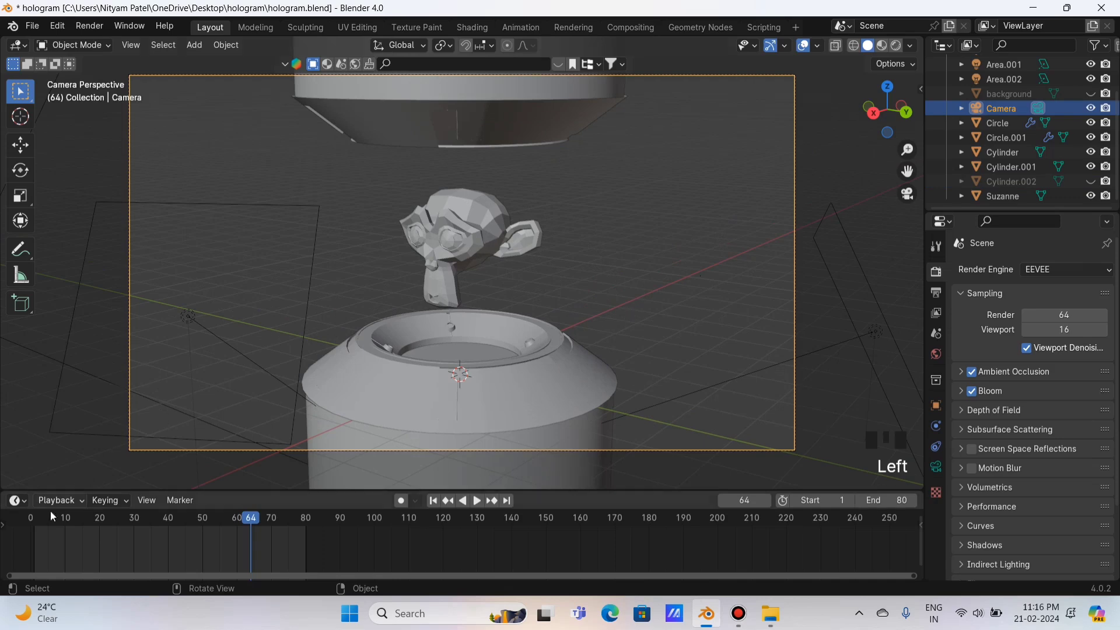
Insert a Location keyframe for the camera at frame 1.
{"action": "left_click", "coordinate": [33, 520]}
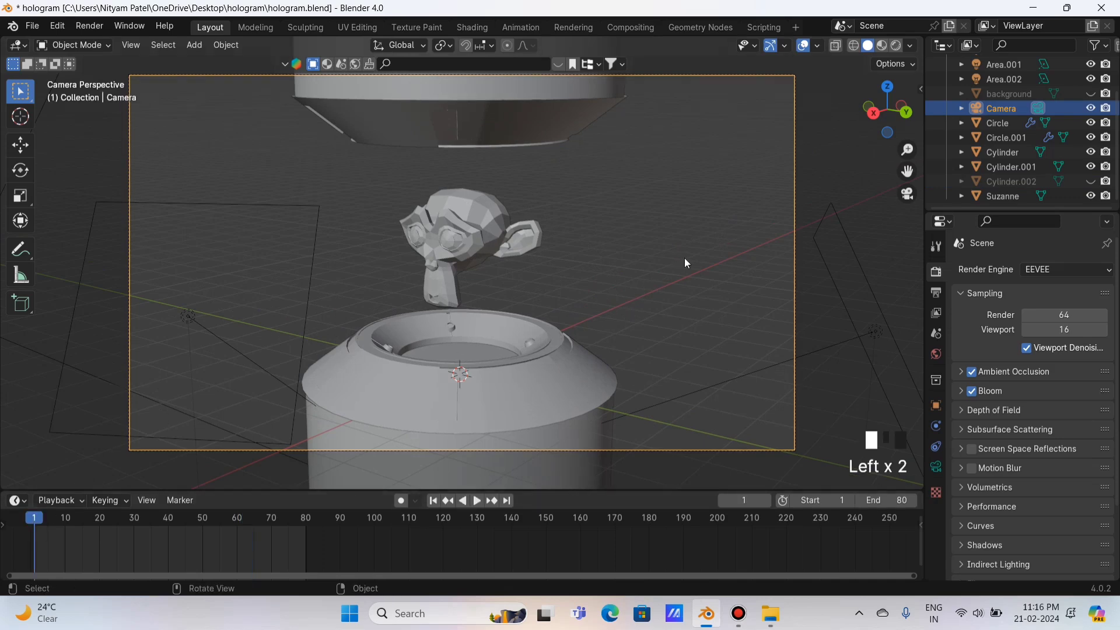
{"action": "key", "text": "i"}
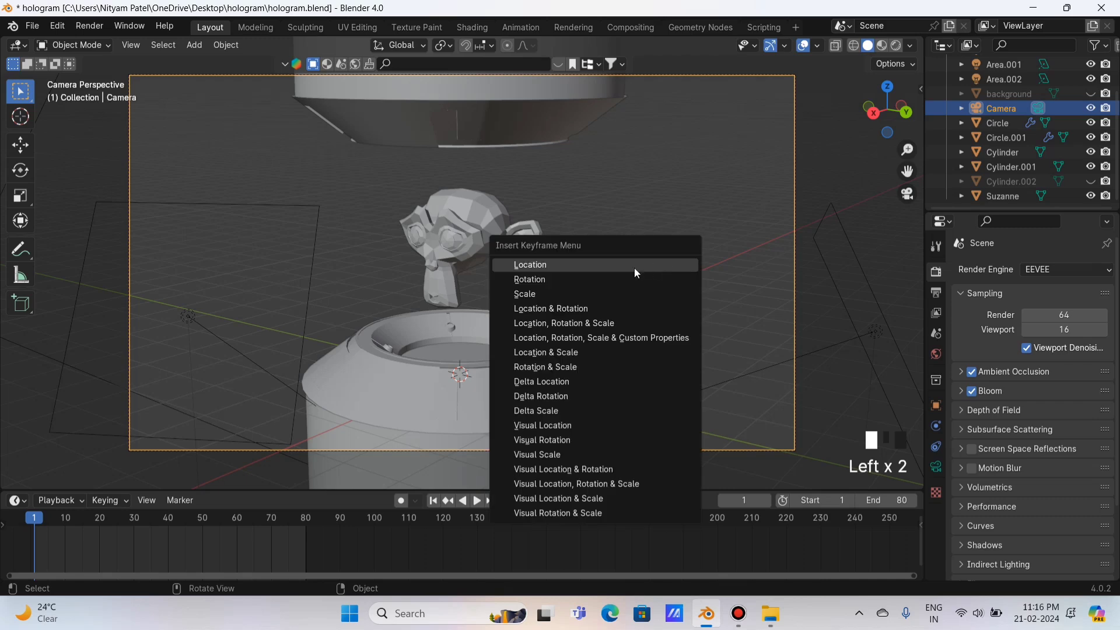
{"action": "left_click", "coordinate": [564, 271]}
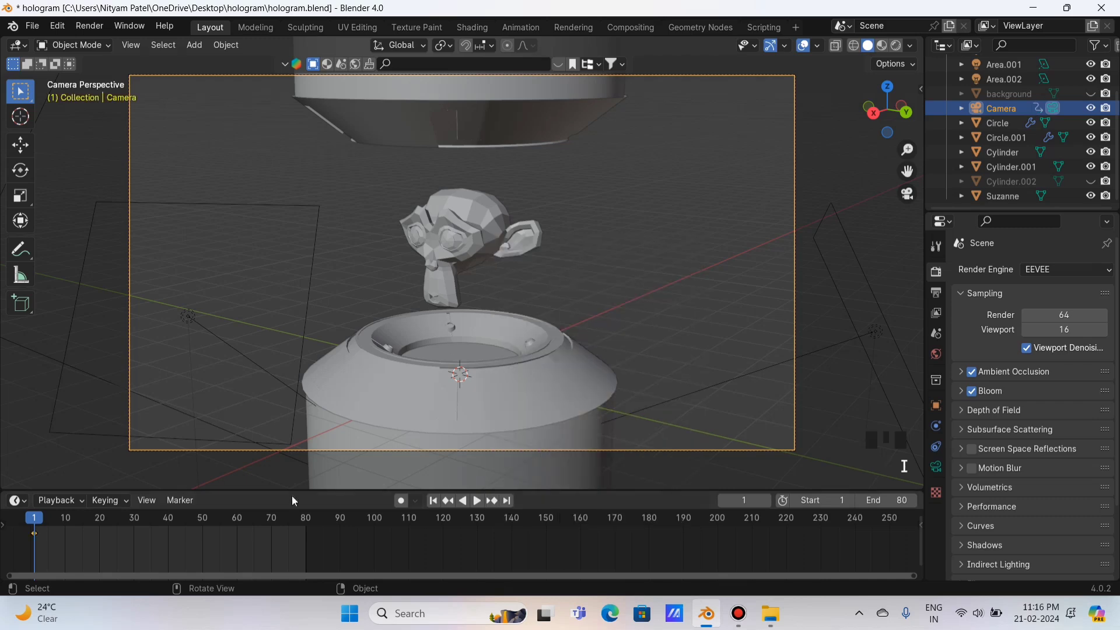
At frame 80, fly the camera forward toward the monkey head and insert a Location keyframe for it.
{"action": "left_click", "coordinate": [302, 517]}
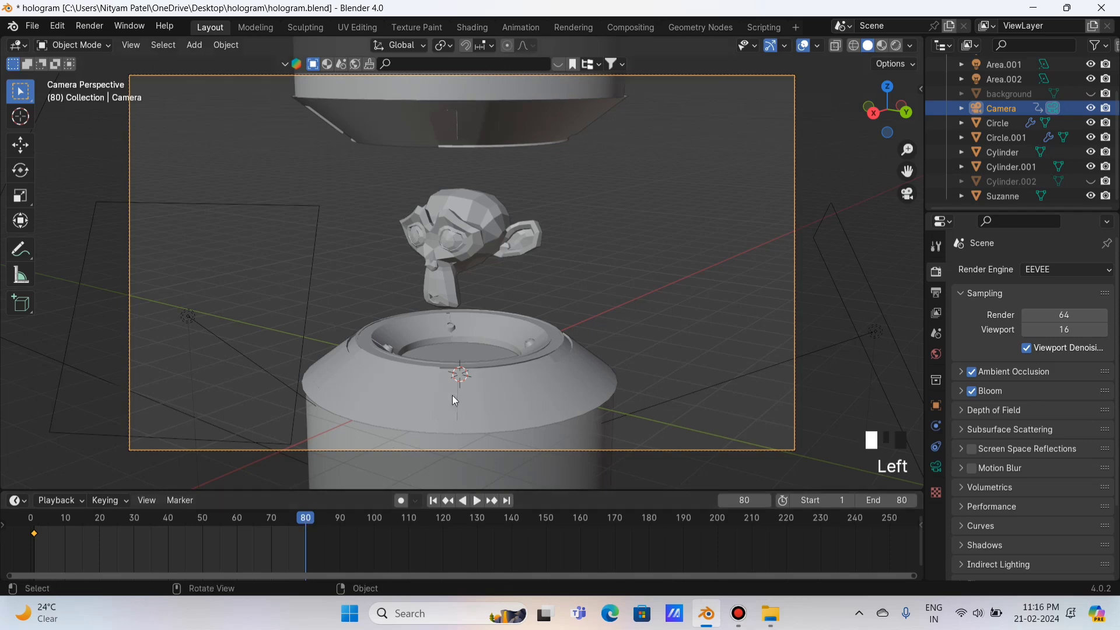
{"action": "key", "text": "shift+grave"}
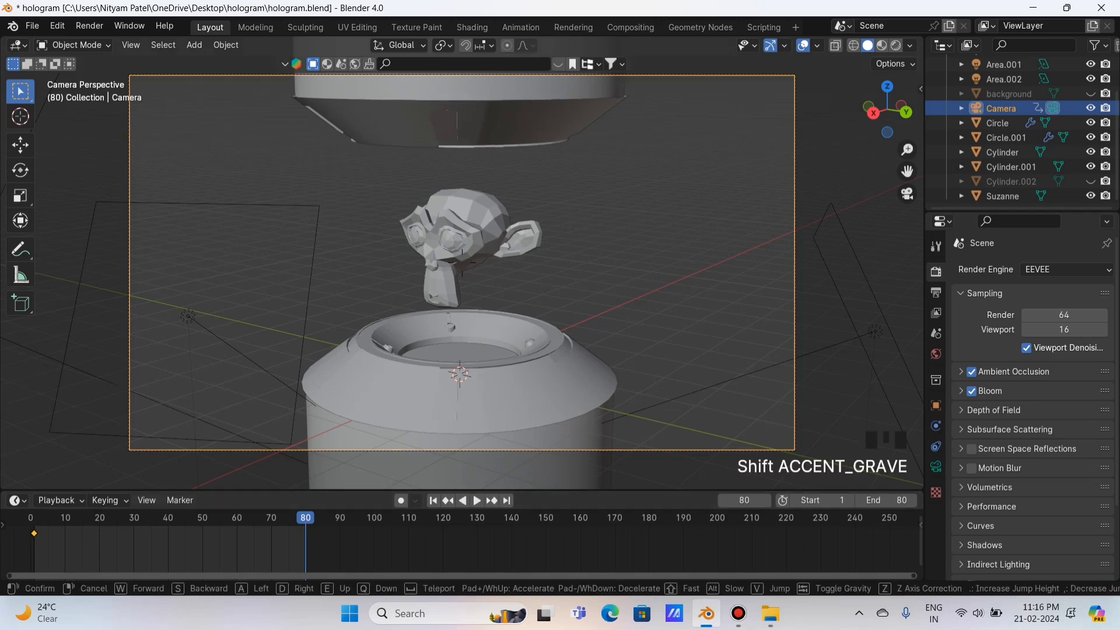
{"action": "key", "text": "w"}
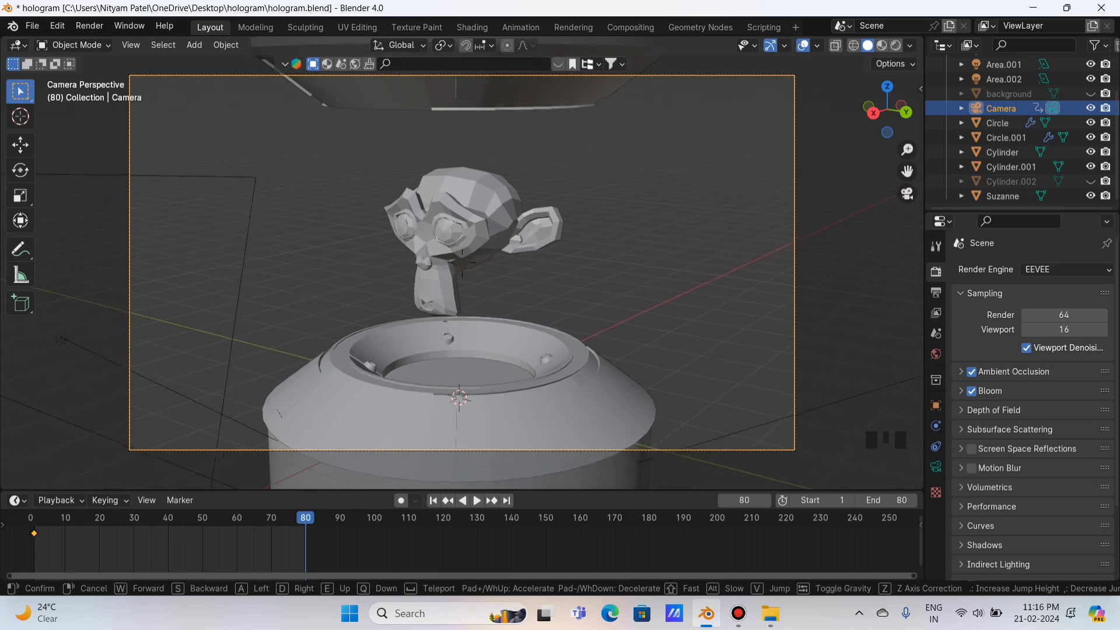
{"action": "key", "text": "w"}
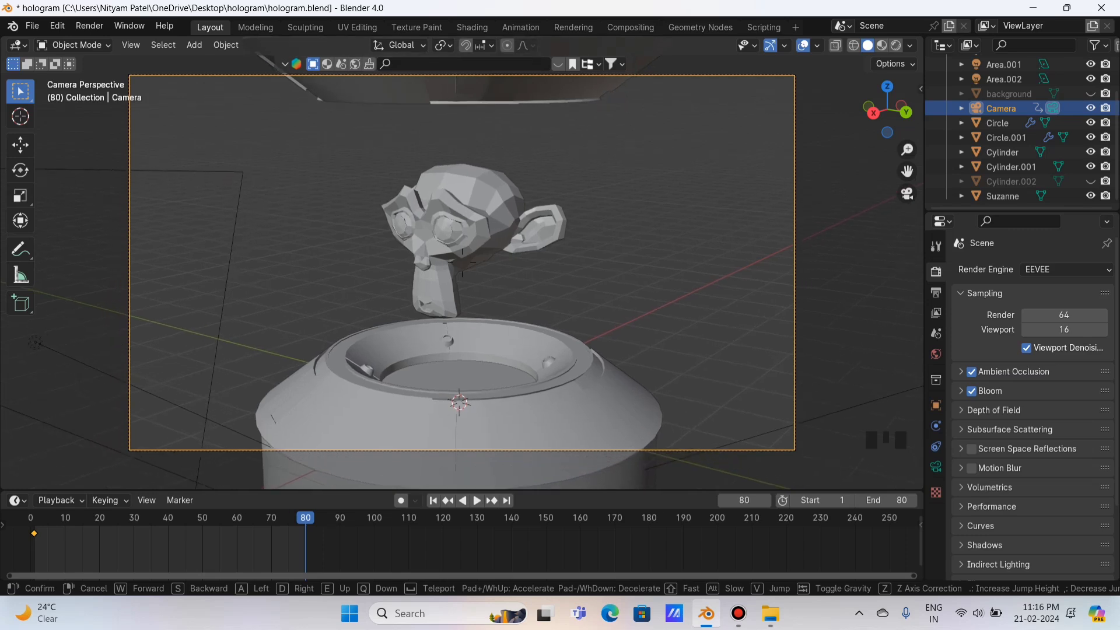
{"action": "key", "text": "w"}
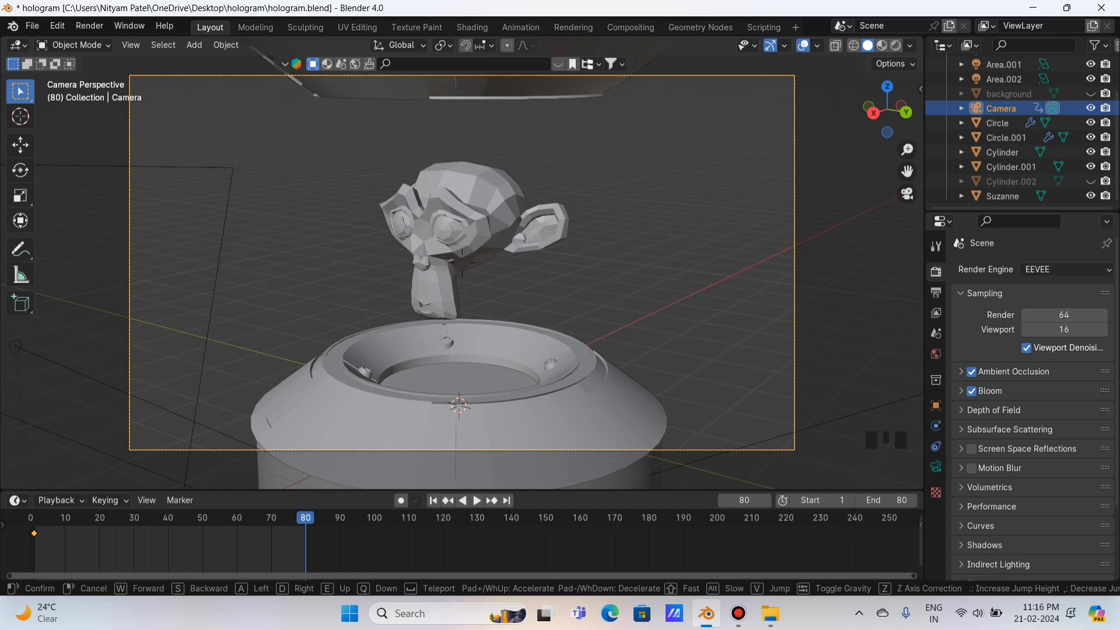
{"action": "left_click", "coordinate": [467, 375]}
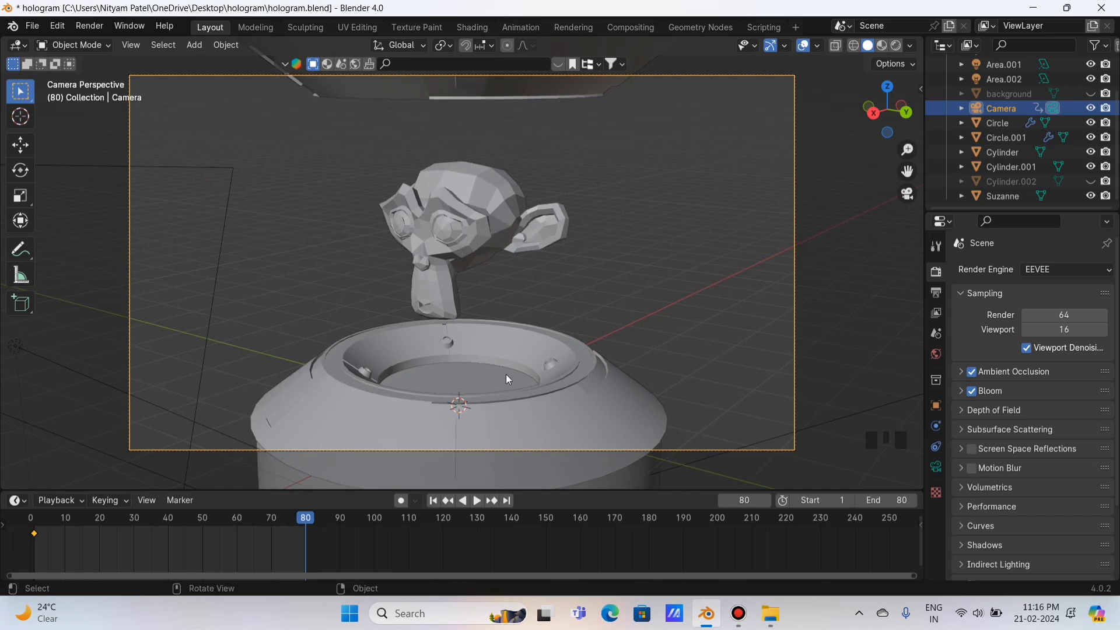
{"action": "key", "text": "i"}
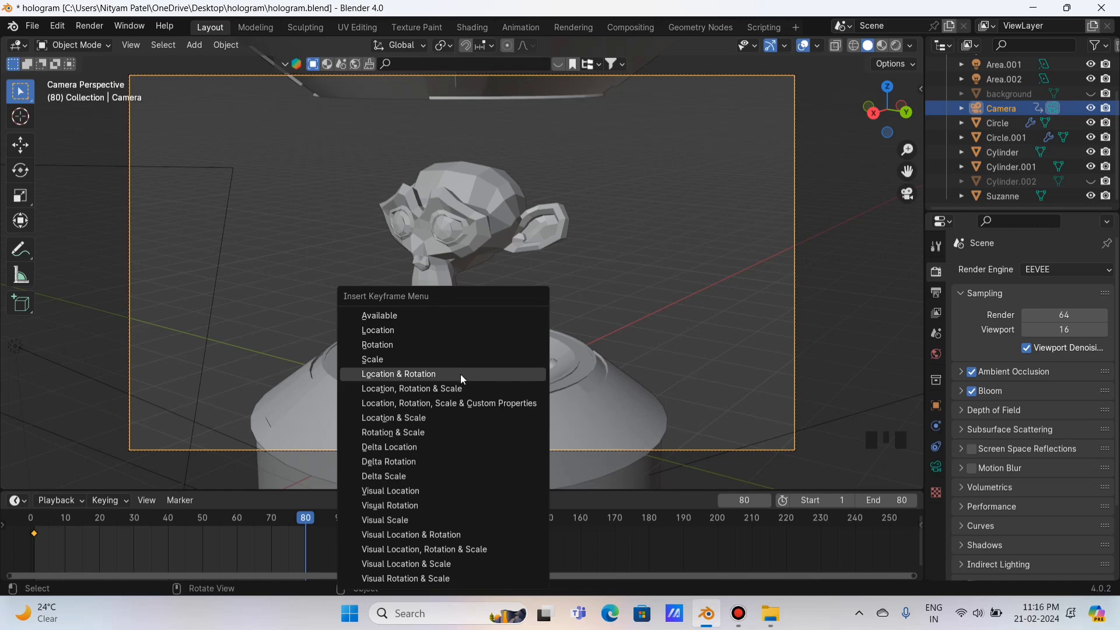
{"action": "left_click", "coordinate": [408, 330]}
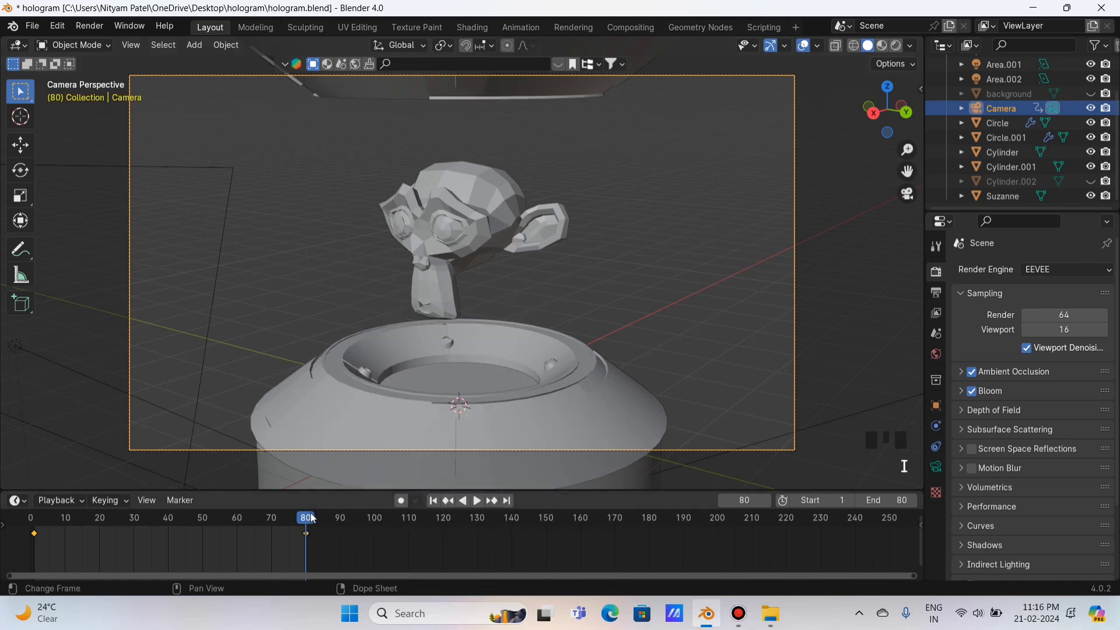
Play the animation from frame 1 to review the camera's forward movement.
{"action": "left_click_drag", "start_coordinate": [312, 519], "coordinate": [30, 522]}
{"action": "key", "text": "space"}
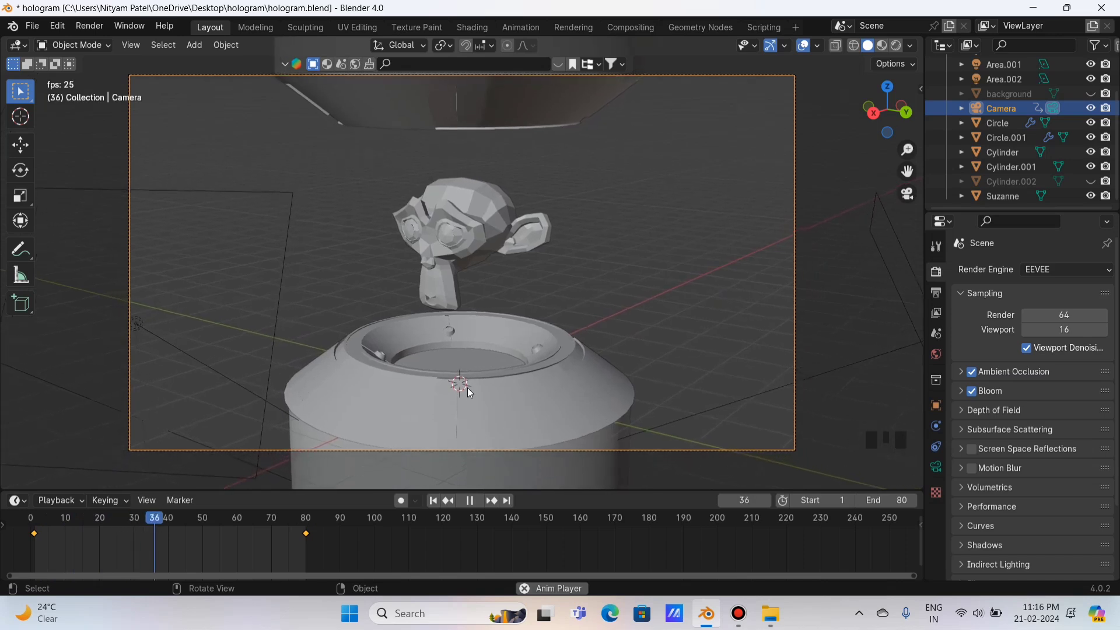
{"action": "key", "text": "space"}
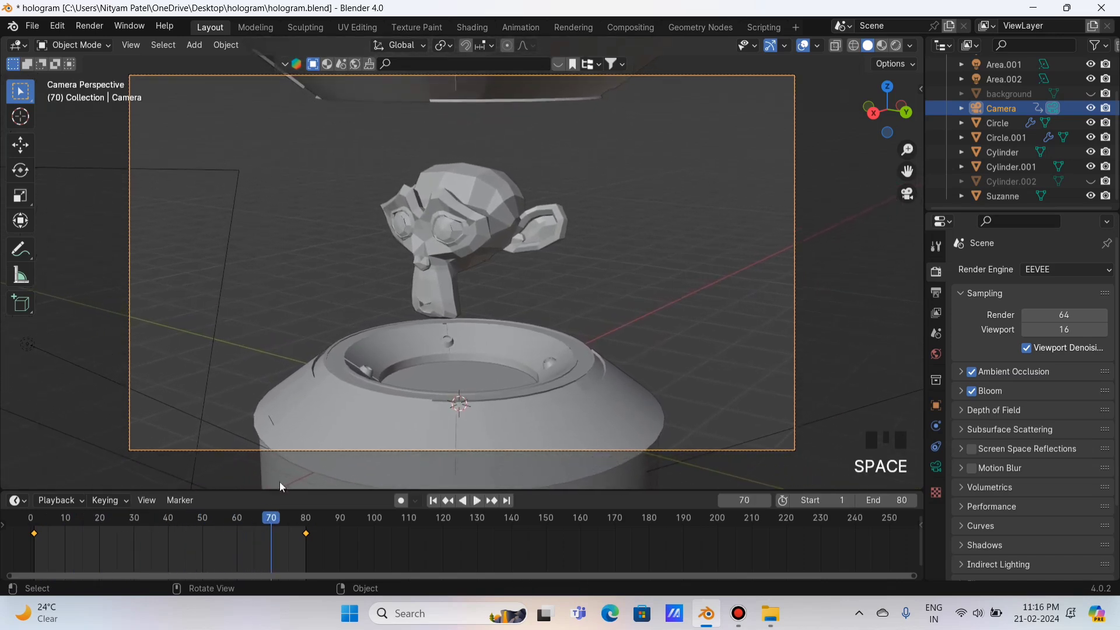
Change the camera's keyframe interpolation so it moves at constant speed, and replay the animation from frame 1.
{"action": "key", "text": "t"}
{"action": "left_click", "coordinate": [105, 499]}
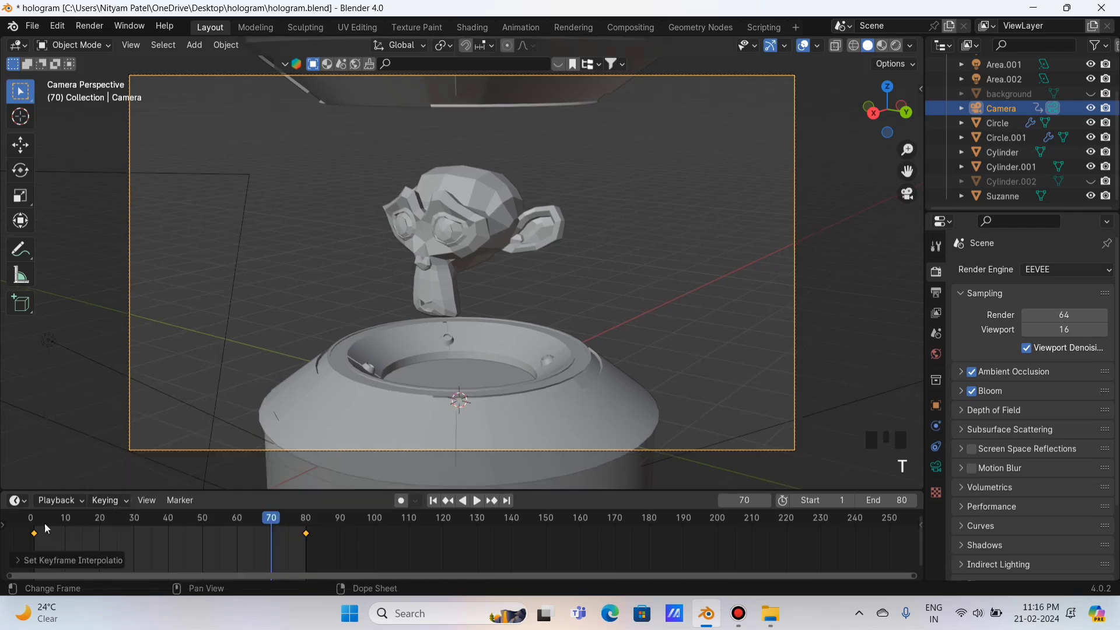
{"action": "left_click", "coordinate": [33, 521]}
{"action": "key", "text": "space"}
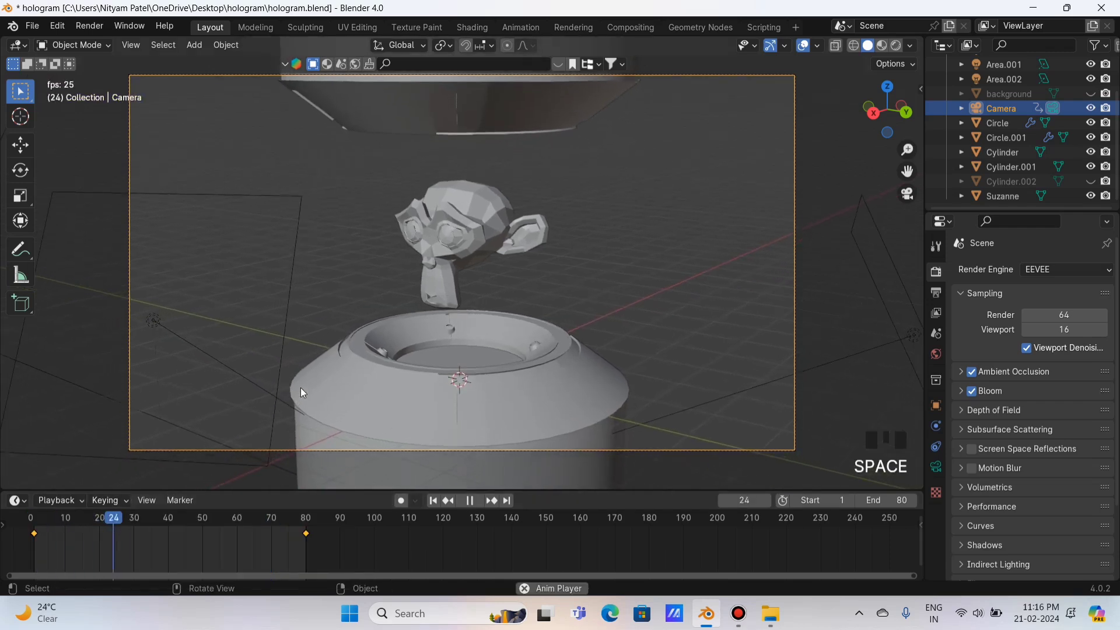
{"action": "key", "text": "space"}
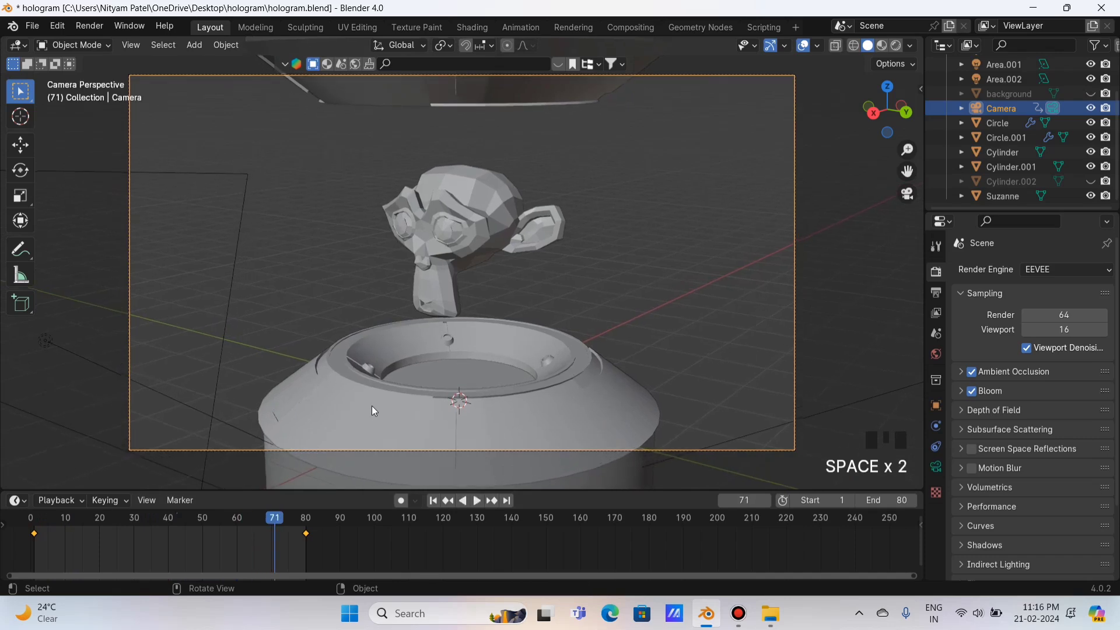
Select the monkey head and go to frame 1.
{"action": "left_click", "coordinate": [486, 233]}
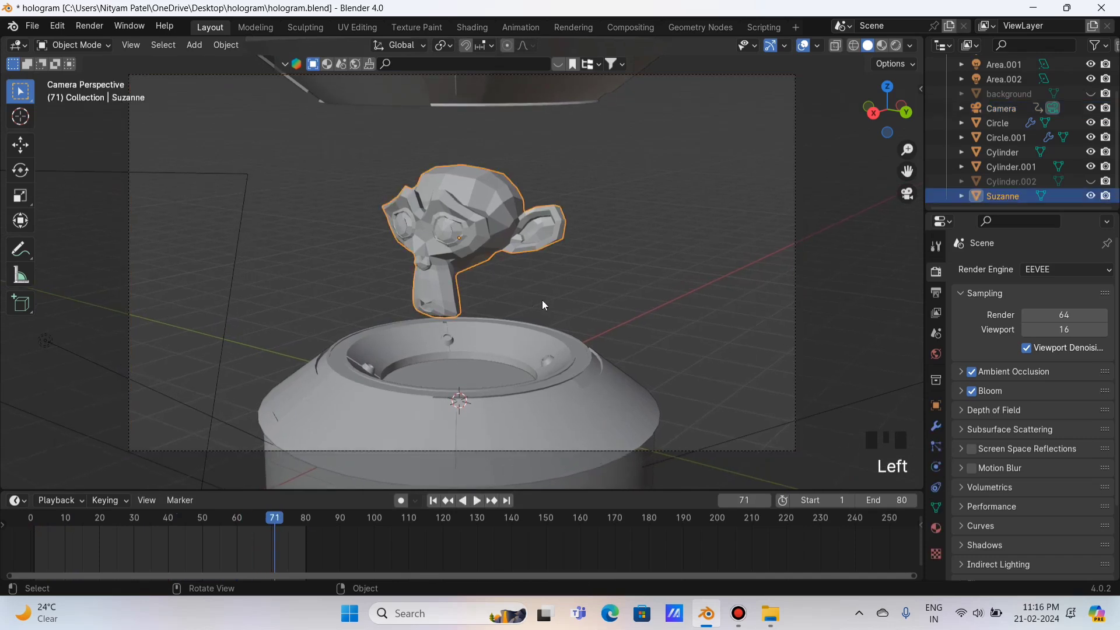
{"action": "left_click", "coordinate": [34, 516]}
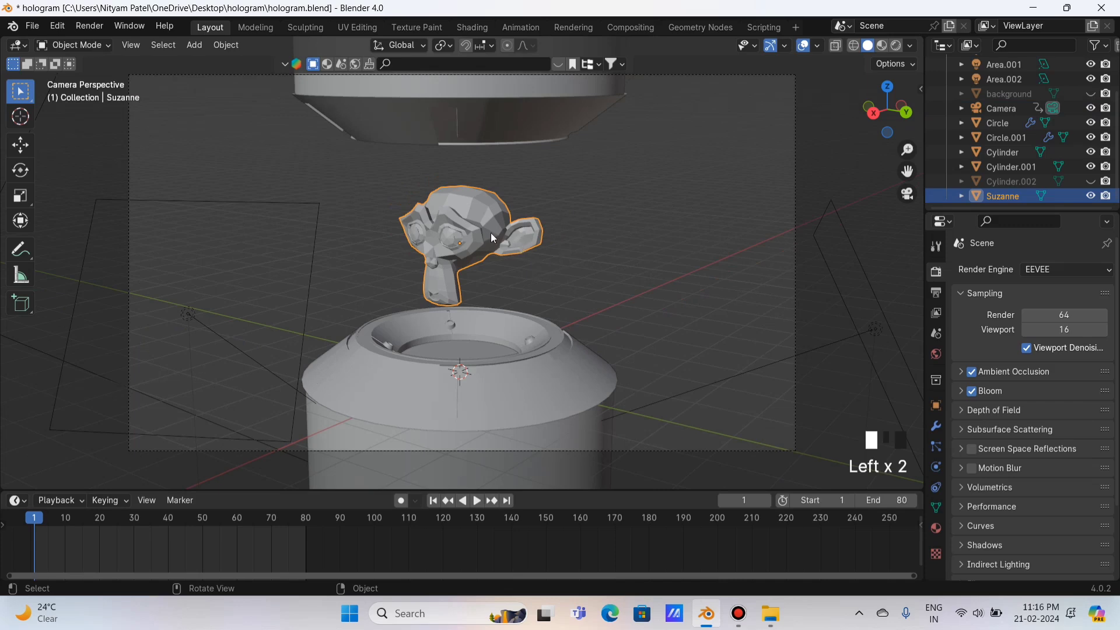
{"action": "key", "text": "r"}
{"action": "key", "text": "z"}
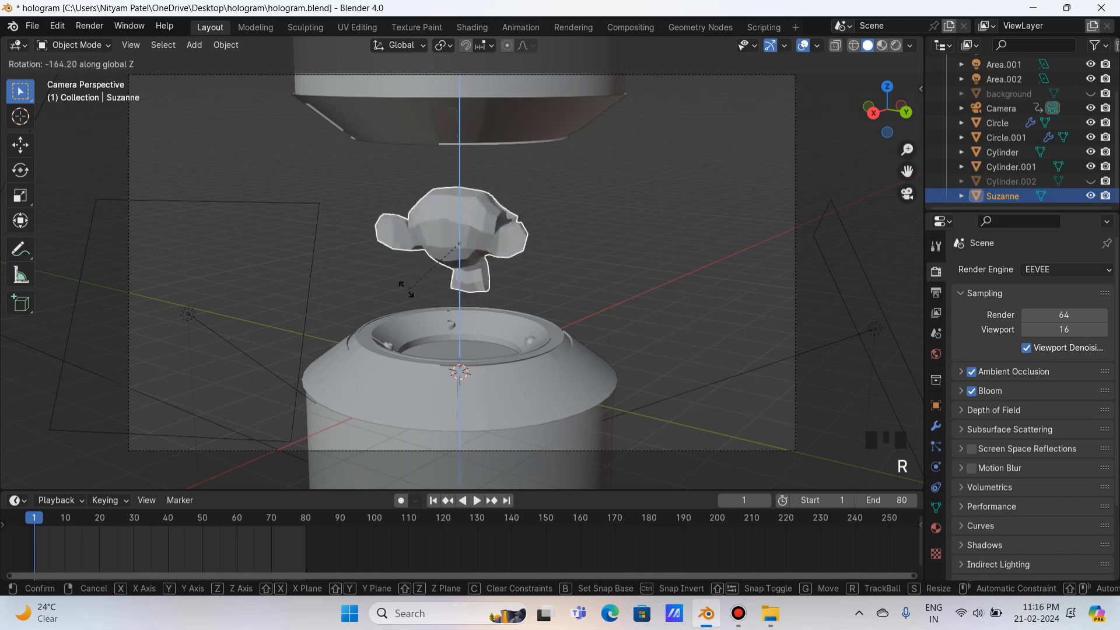
{"action": "left_click", "coordinate": [530, 196]}
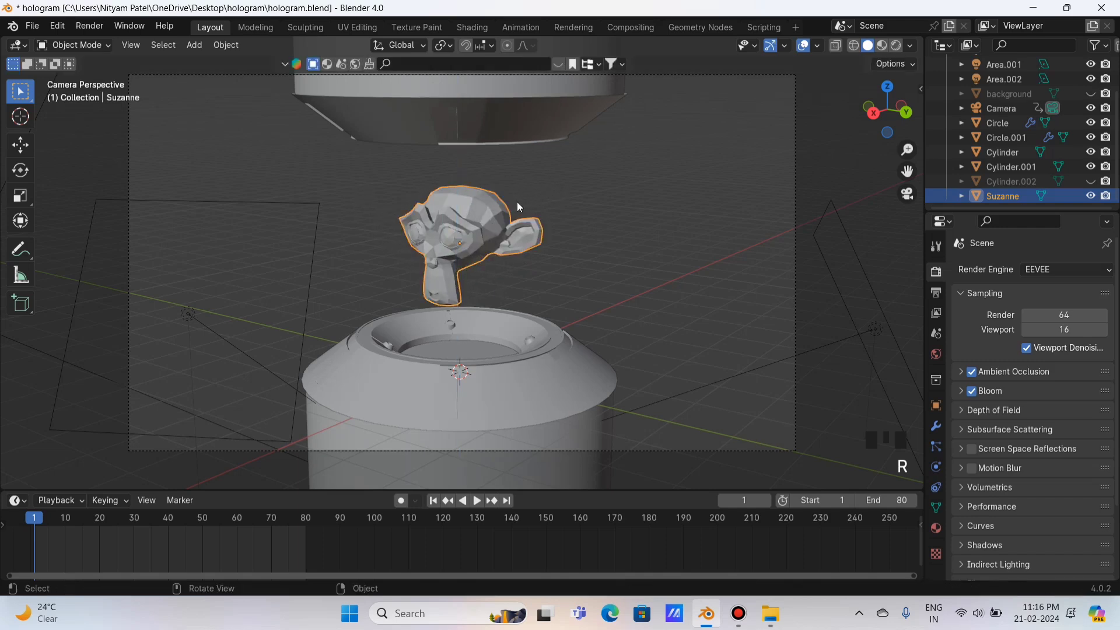
Insert a Rotation keyframe for the monkey head at frame 1.
{"action": "key", "text": "i"}
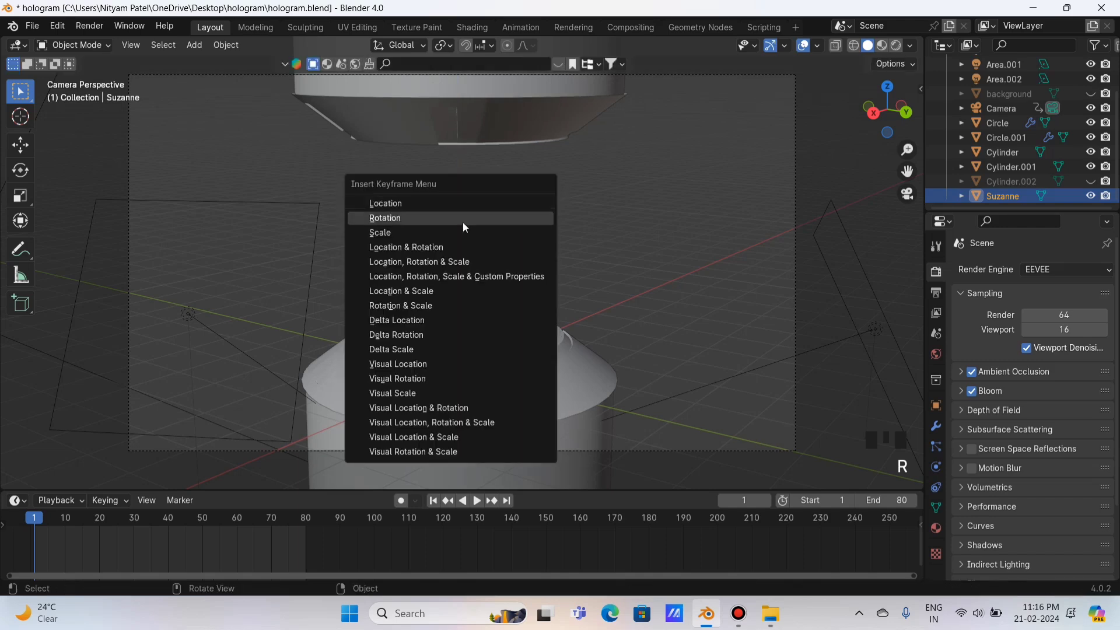
{"action": "left_click", "coordinate": [409, 219]}
At frame 80, rotate the monkey head more than three quarters of a turn in the negative direction about global Z and insert a Rotation keyframe.
{"action": "left_click", "coordinate": [307, 517]}
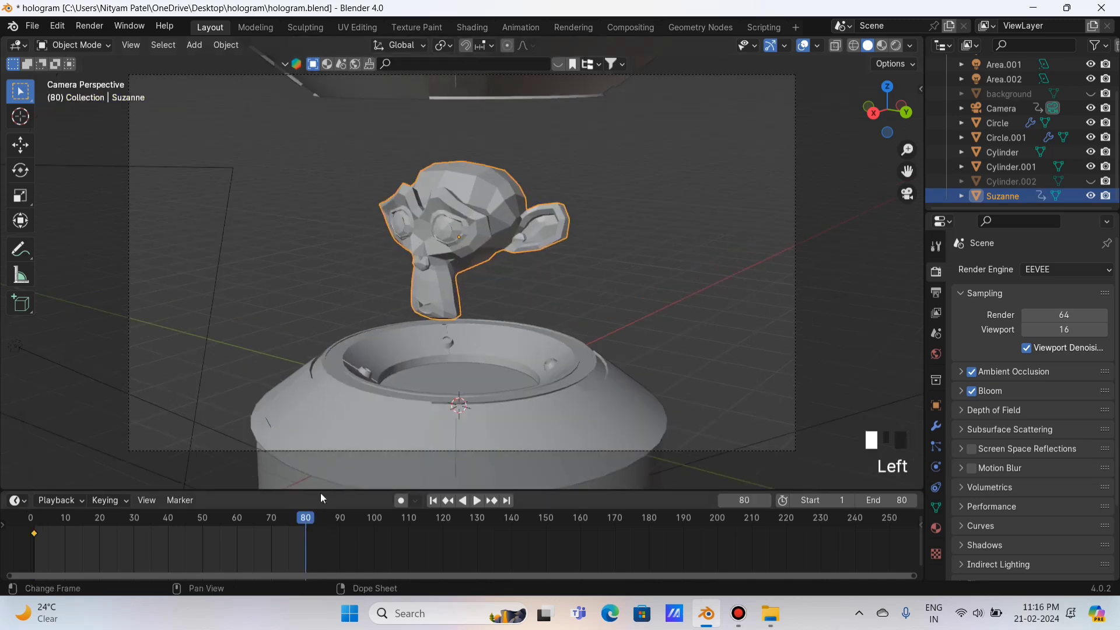
{"action": "key", "text": "r"}
{"action": "key", "text": "z"}
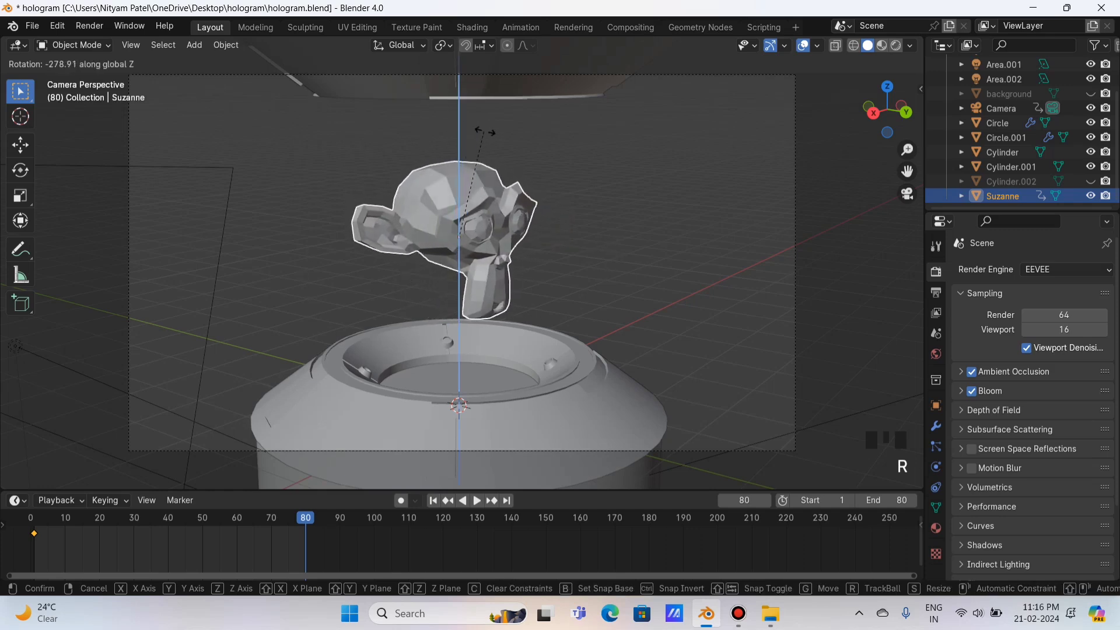
{"action": "left_click", "coordinate": [512, 146]}
{"action": "key", "text": "i"}
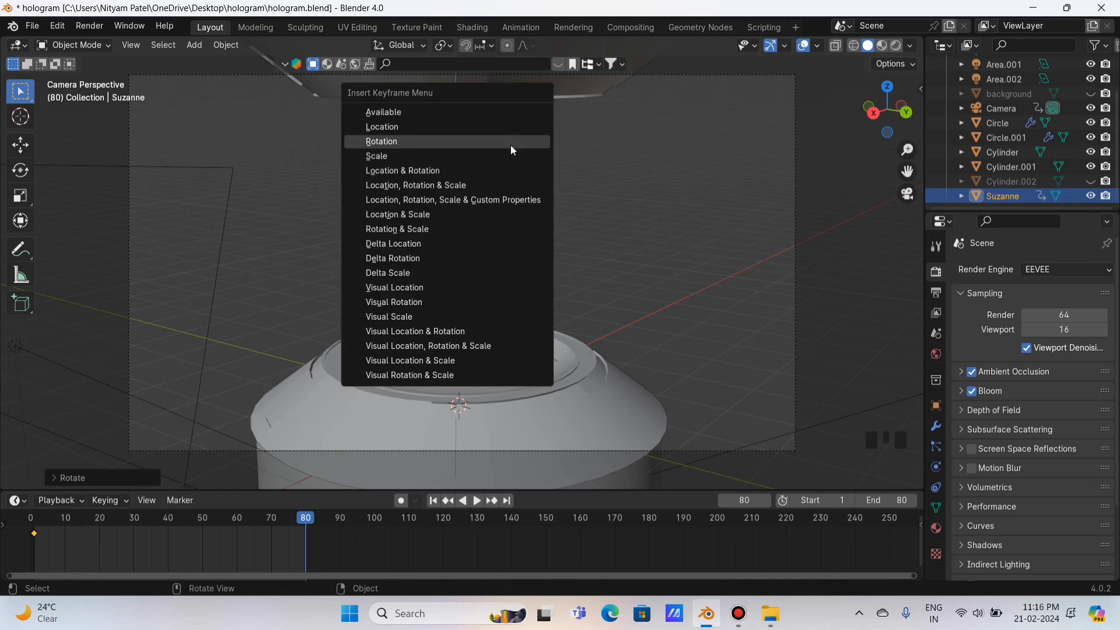
{"action": "left_click", "coordinate": [506, 145]}
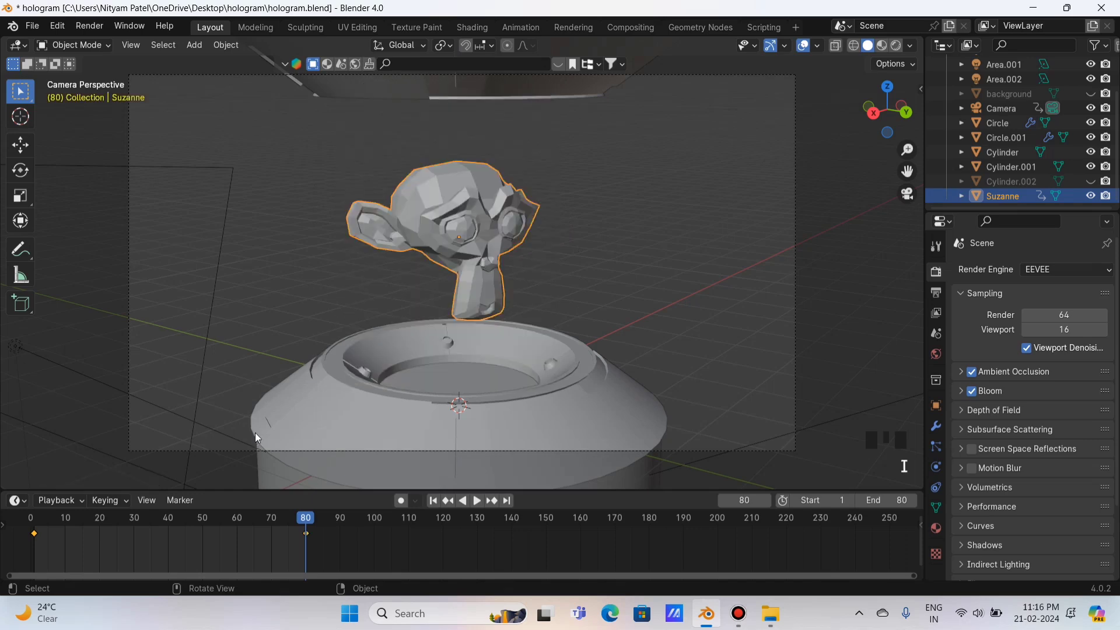
Play the animation from frame 1 to review the monkey head's rotation.
{"action": "left_click", "coordinate": [33, 521]}
{"action": "key", "text": "space"}
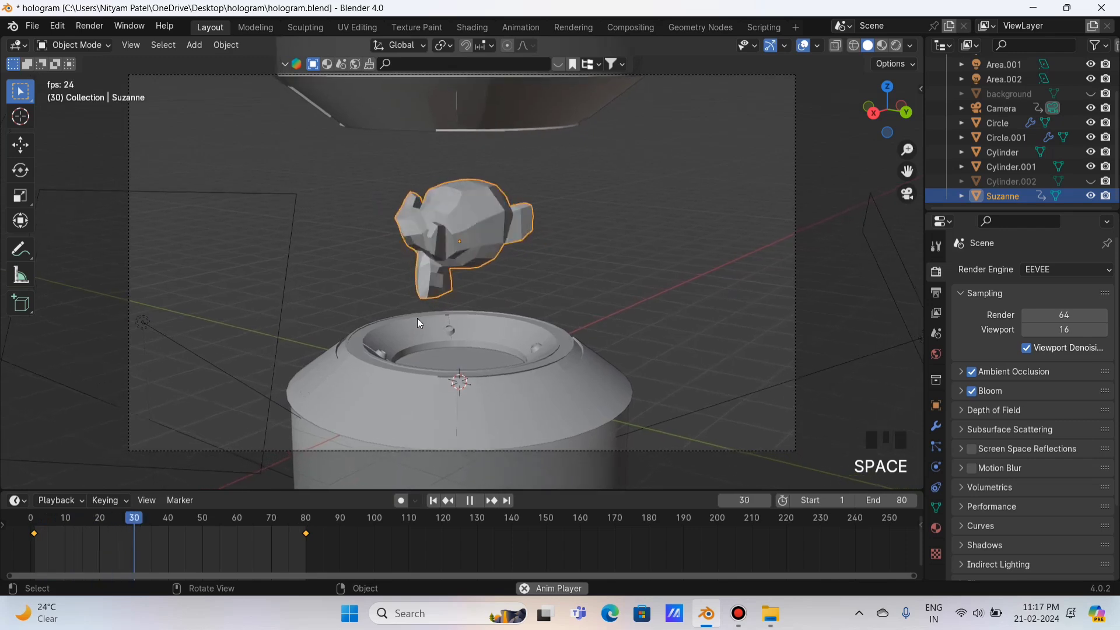
{"action": "key", "text": "space"}
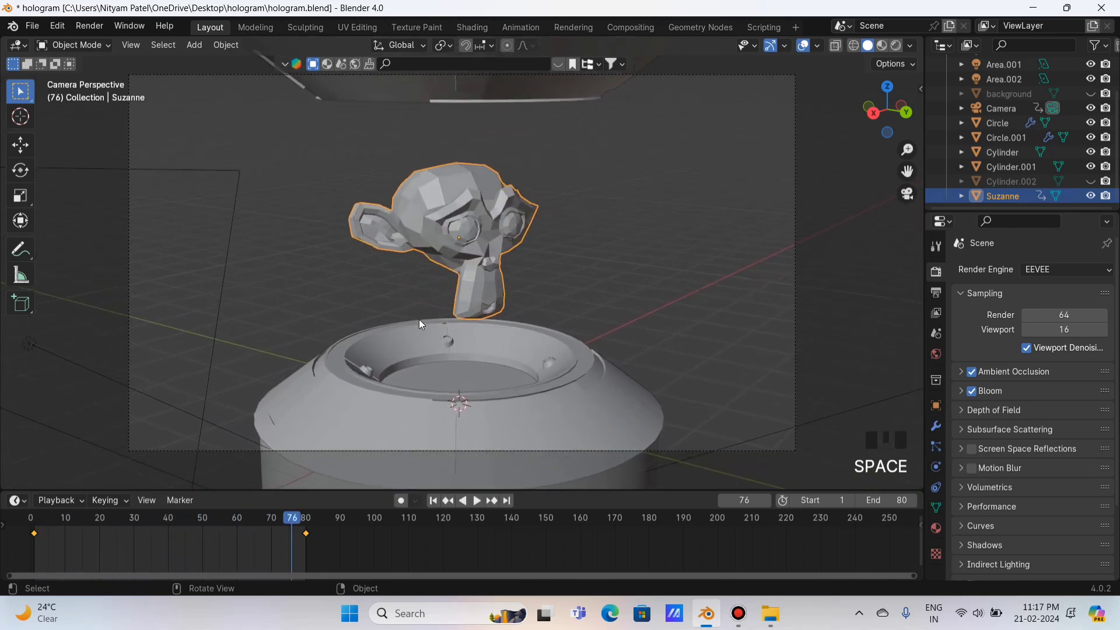
Change the monkey head's keyframe interpolation so it spins at constant speed, and replay the animation from frame 1 with nothing selected.
{"action": "key", "text": "t"}
{"action": "left_click", "coordinate": [187, 495]}
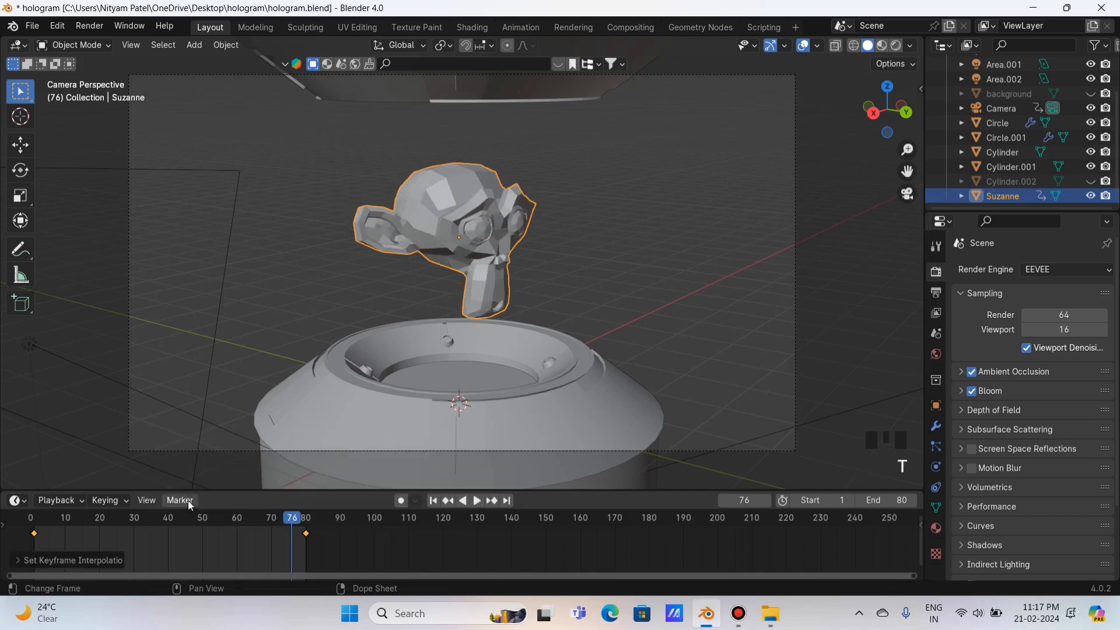
{"action": "left_click", "coordinate": [36, 520]}
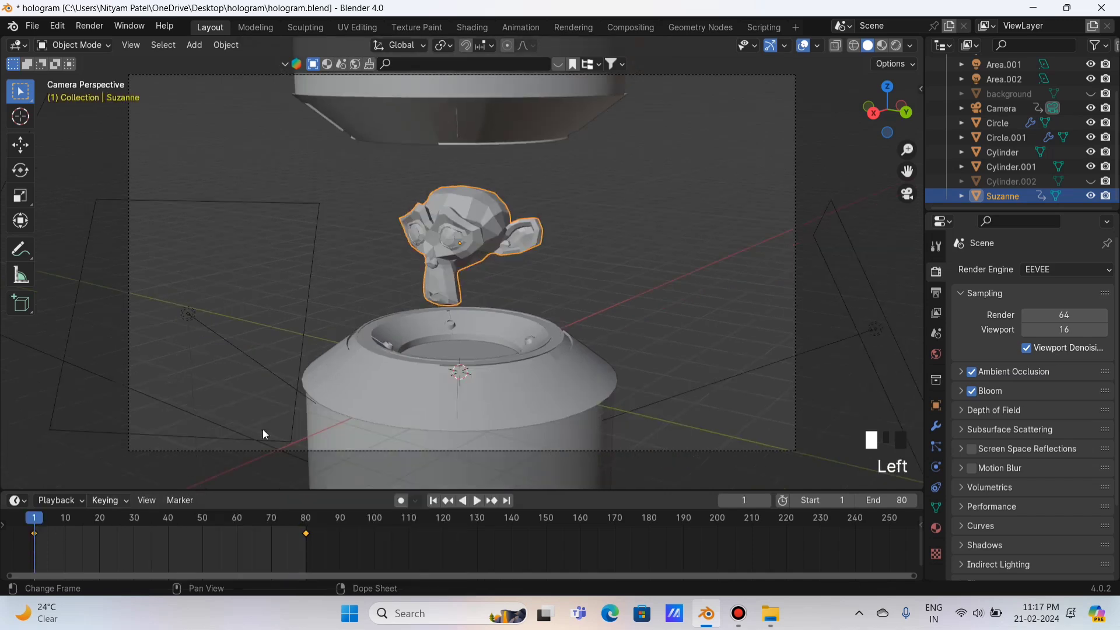
{"action": "left_click", "coordinate": [662, 241]}
{"action": "key", "text": "space"}
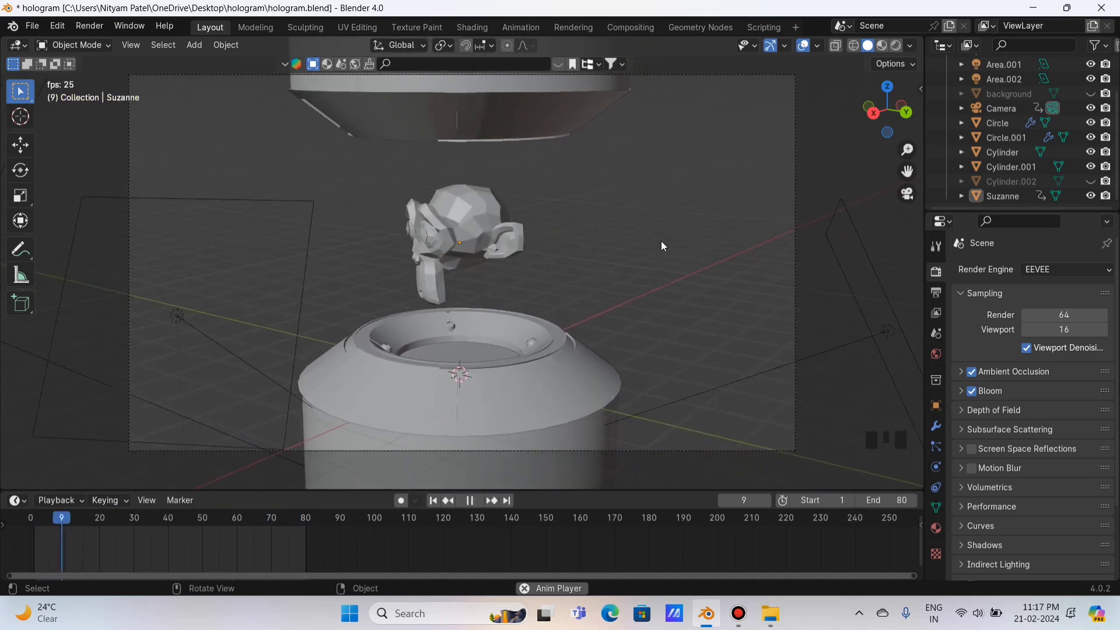
{"action": "key", "text": "space"}
At frame 80, rotate the monkey head about -17° further around global Z and replace its Rotation keyframe.
{"action": "left_click", "coordinate": [488, 241]}
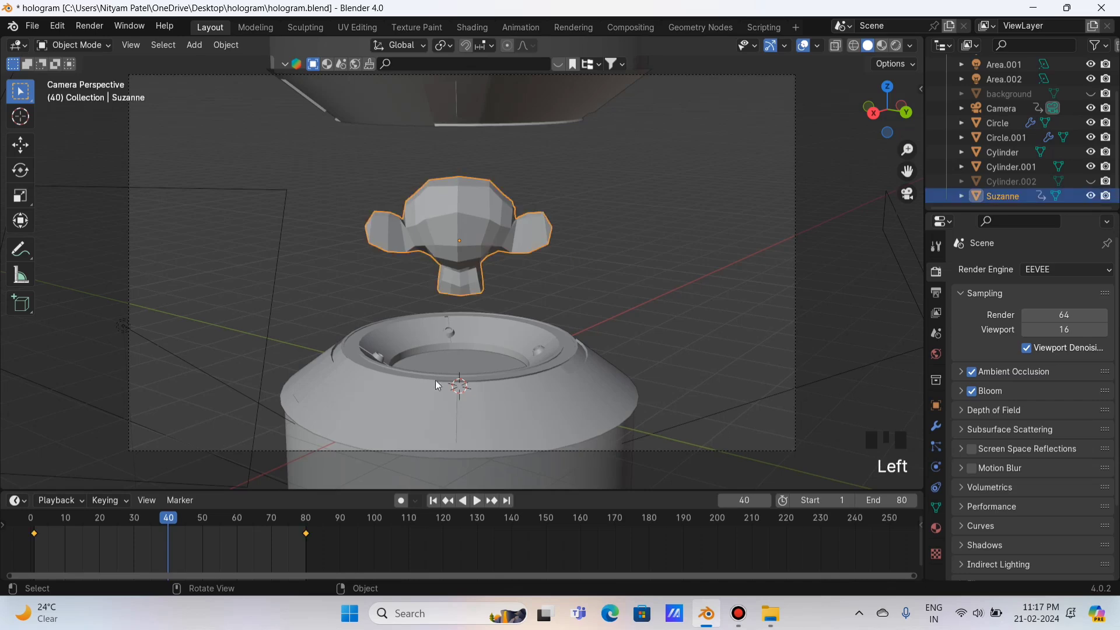
{"action": "left_click", "coordinate": [306, 522]}
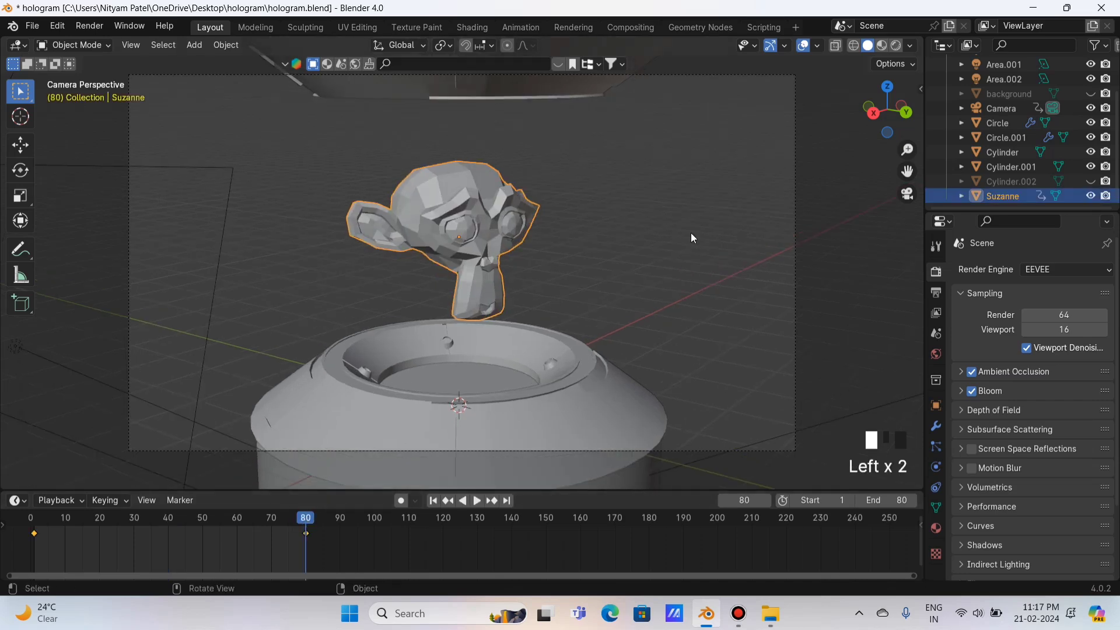
{"action": "key", "text": "r"}
{"action": "key", "text": "z"}
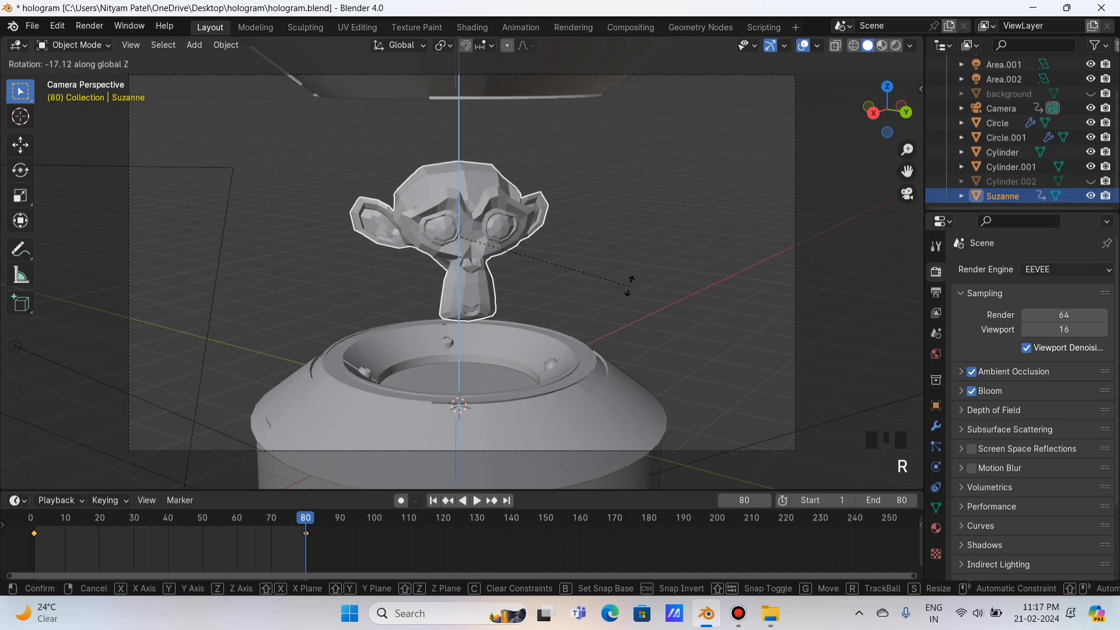
{"action": "left_click", "coordinate": [625, 292]}
{"action": "key", "text": "i"}
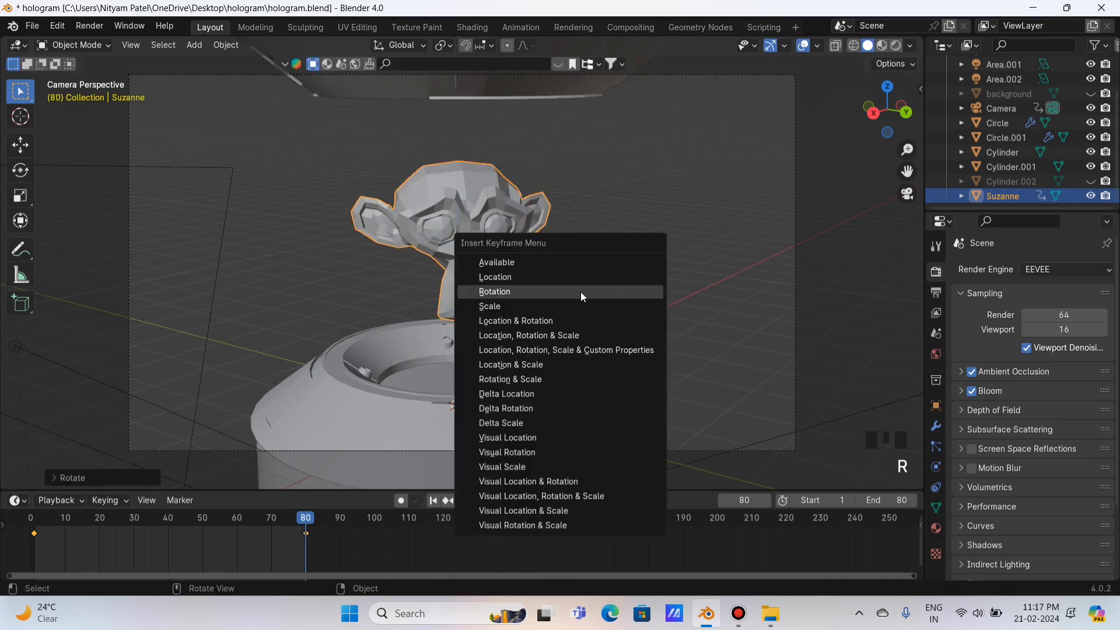
{"action": "left_click", "coordinate": [580, 291]}
Replay the animation from frame 1 in solid shading to check the monkey head's adjusted spin.
{"action": "left_click", "coordinate": [41, 521]}
{"action": "key", "text": "space"}
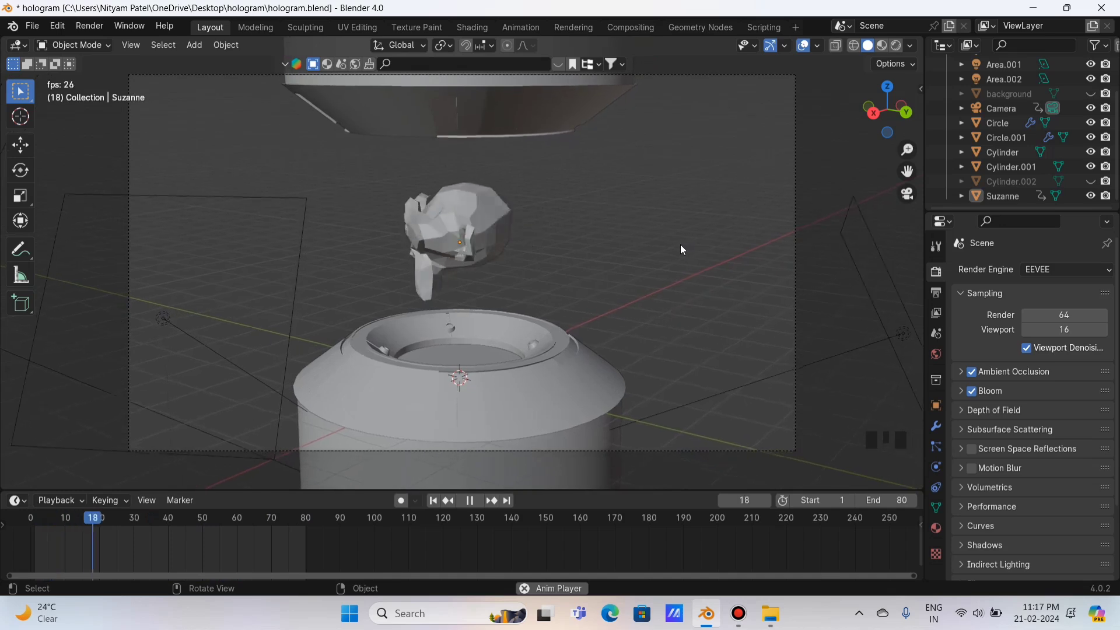
{"action": "key", "text": "space"}
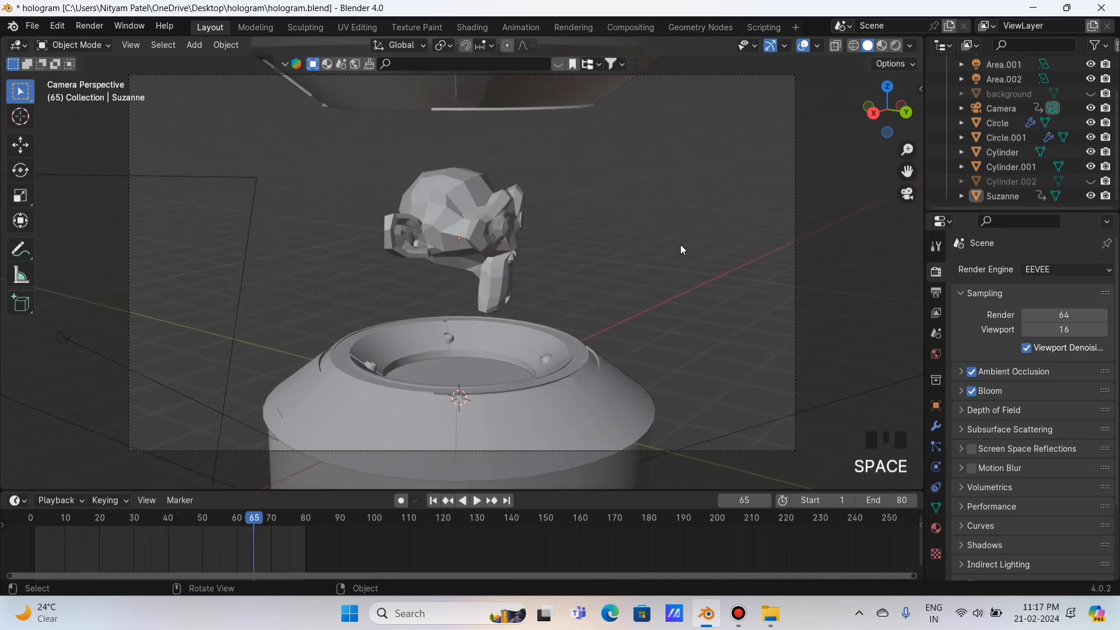
Switch the viewport to rendered shading and play the animation to review the spinning hologram head.
{"action": "left_click", "coordinate": [896, 45]}
{"action": "key", "text": "space"}
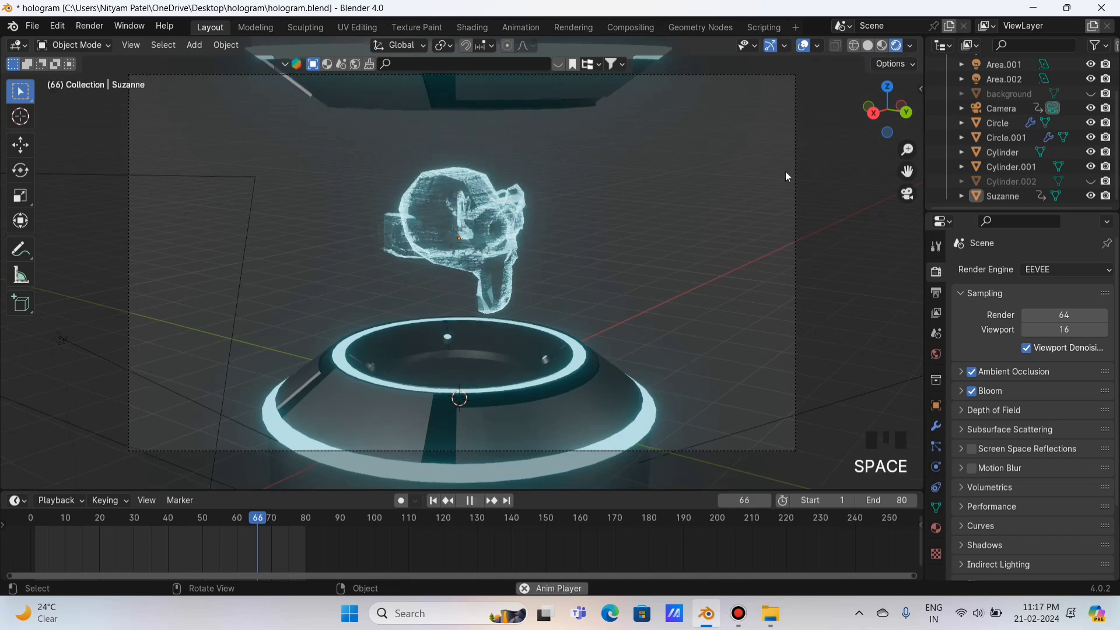
{"action": "key", "text": "space"}
{"action": "key", "text": "space"}
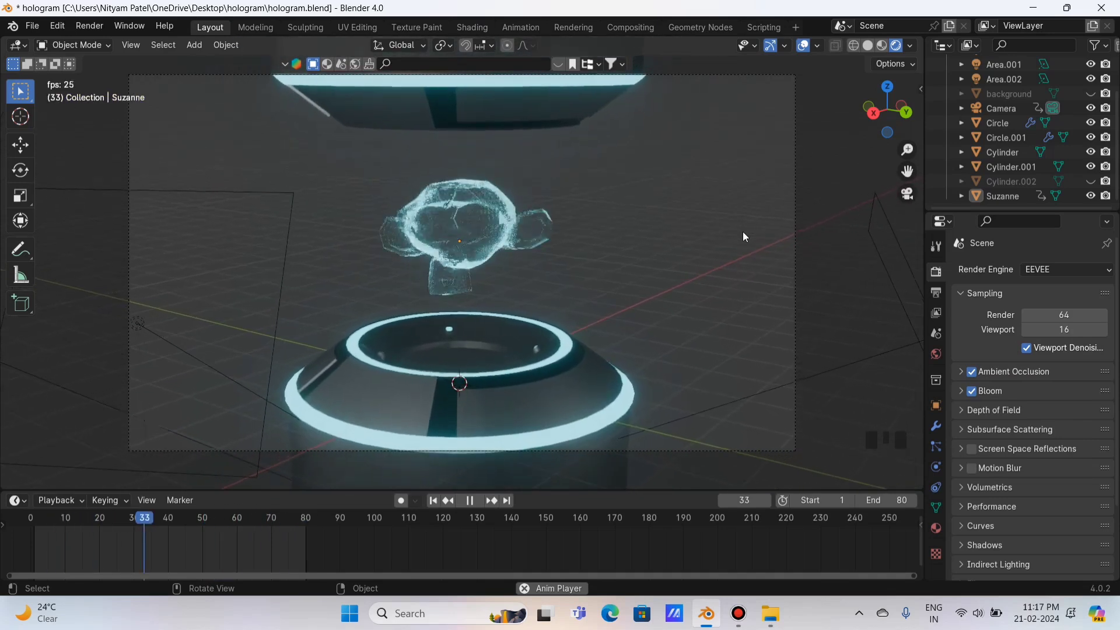
{"action": "key", "text": "space"}
Unhide the background and Cylinder.002, and play the animation through the camera in rendered shading.
{"action": "left_click", "coordinate": [1091, 93]}
{"action": "key", "text": "space"}
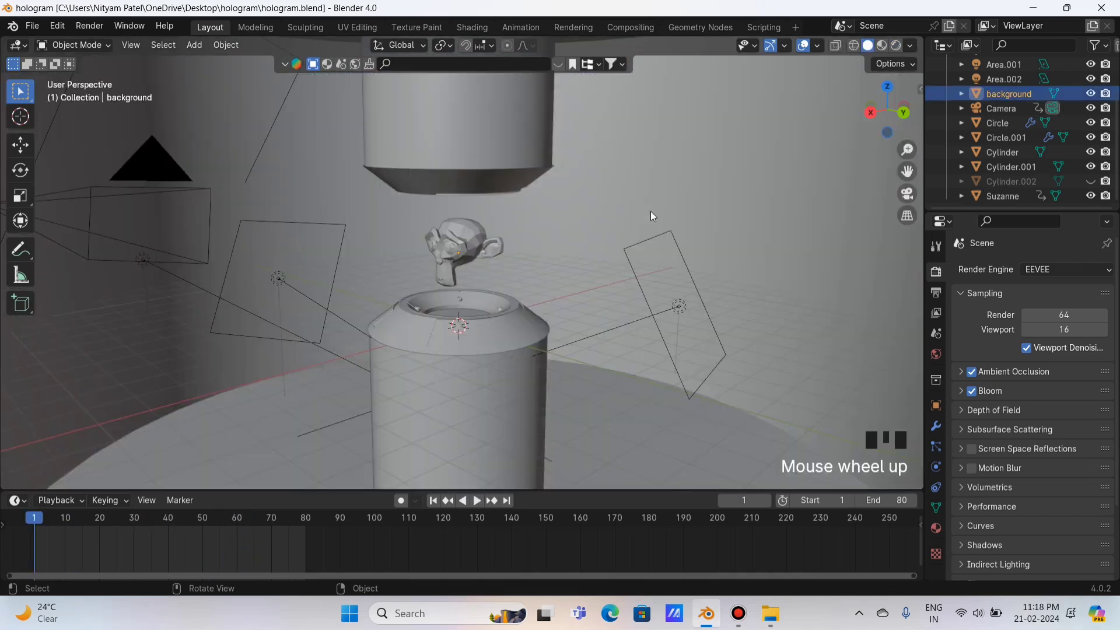
{"action": "left_click", "coordinate": [1092, 182]}
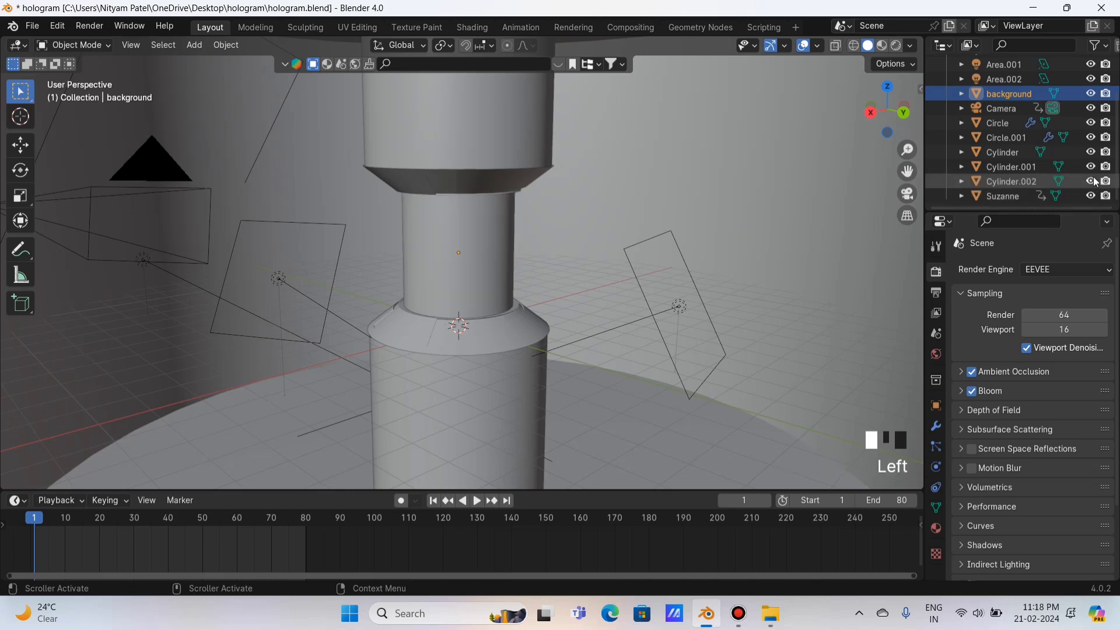
{"action": "left_click", "coordinate": [895, 46]}
{"action": "key", "text": "KP_0"}
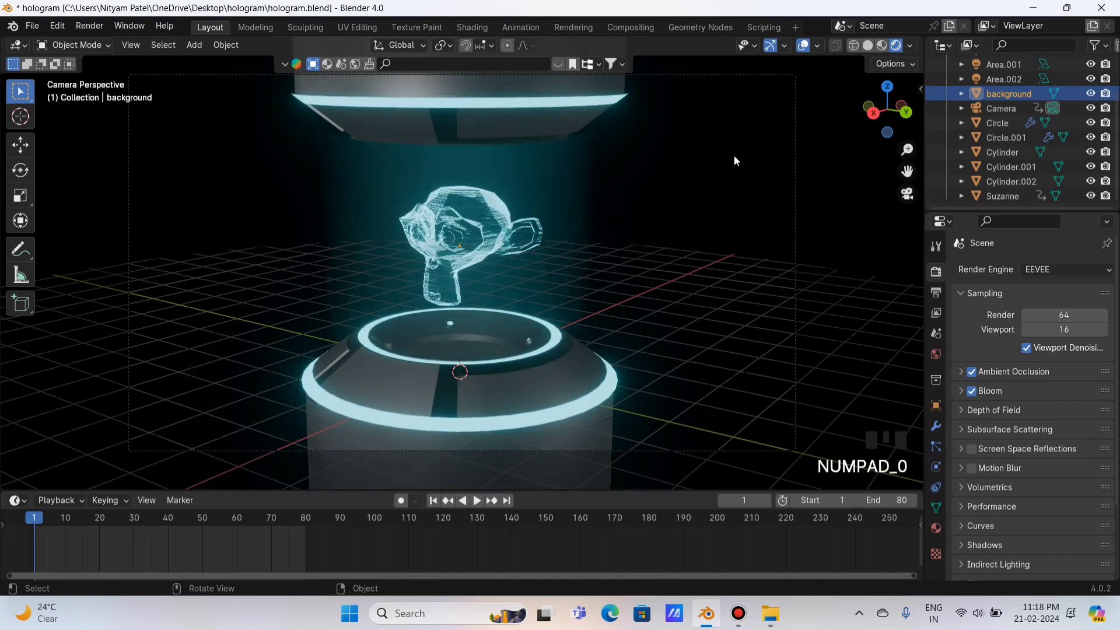
{"action": "key", "text": "space"}
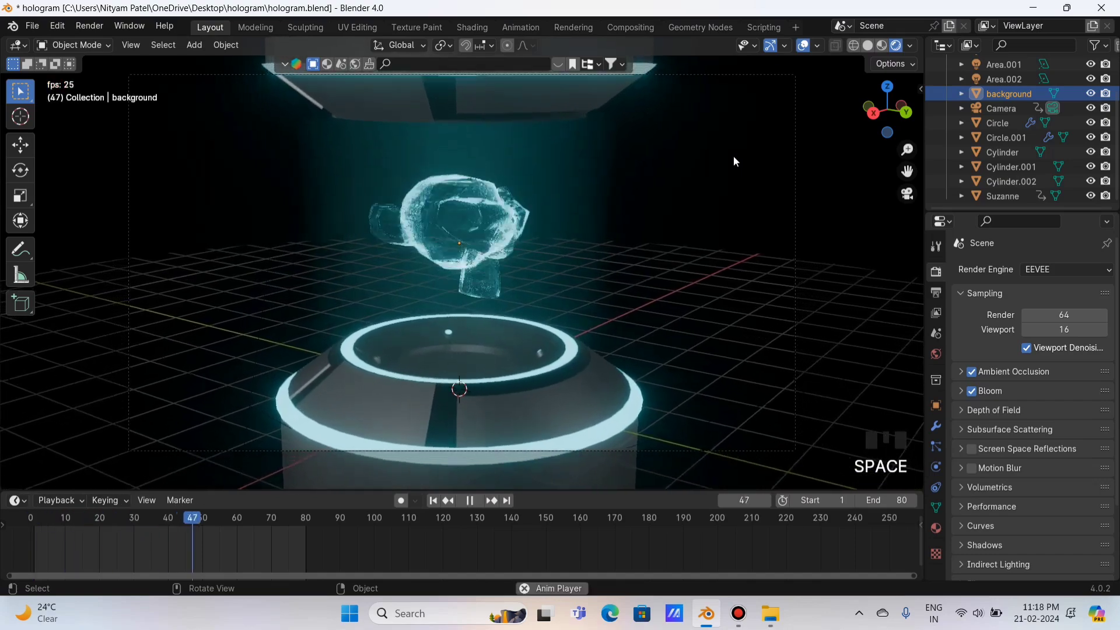
{"action": "key", "text": "space"}
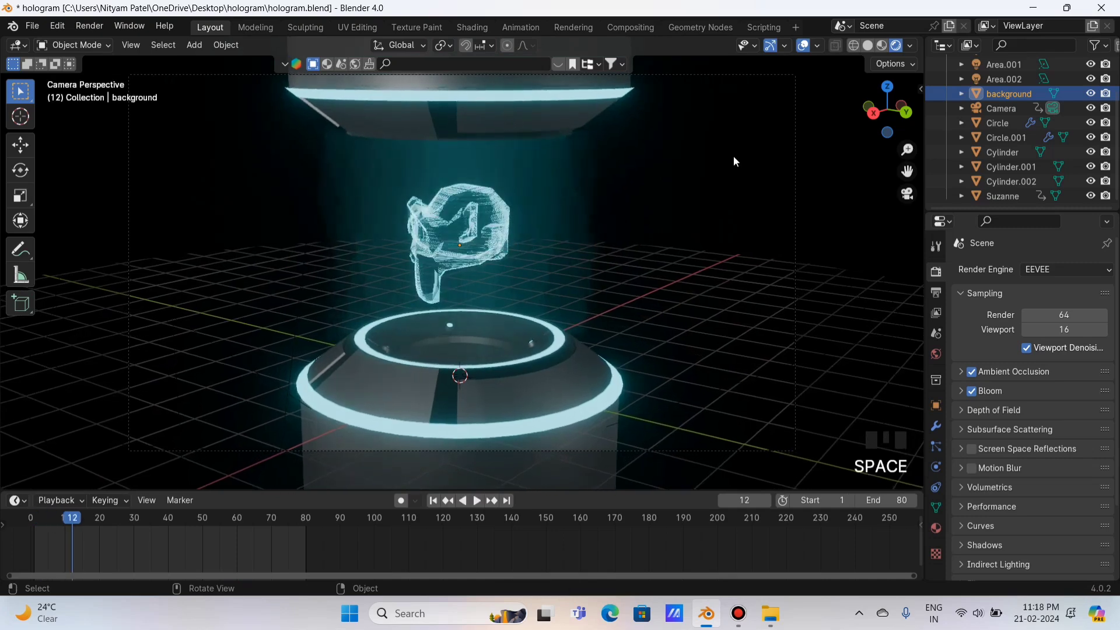
Scale the beam cylinder Cylinder.002 slightly narrower in X and Y, excluding the global Z axis.
{"action": "left_click", "coordinate": [565, 168]}
{"action": "left_click", "coordinate": [535, 173]}
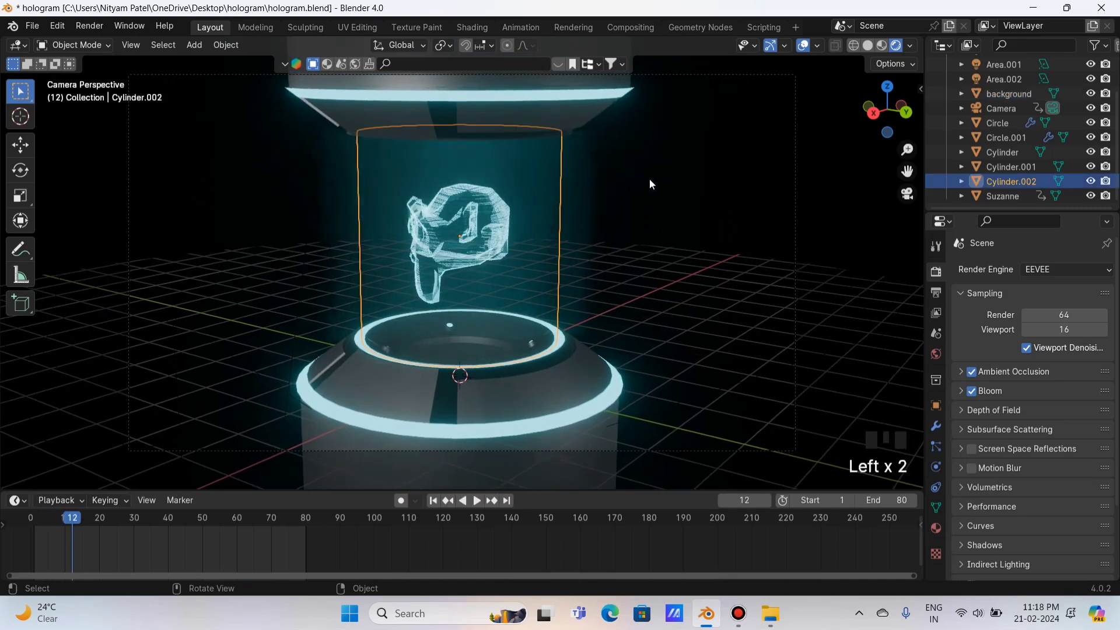
{"action": "key", "text": "s"}
{"action": "key", "text": "z"}
{"action": "key", "text": "shift+z"}
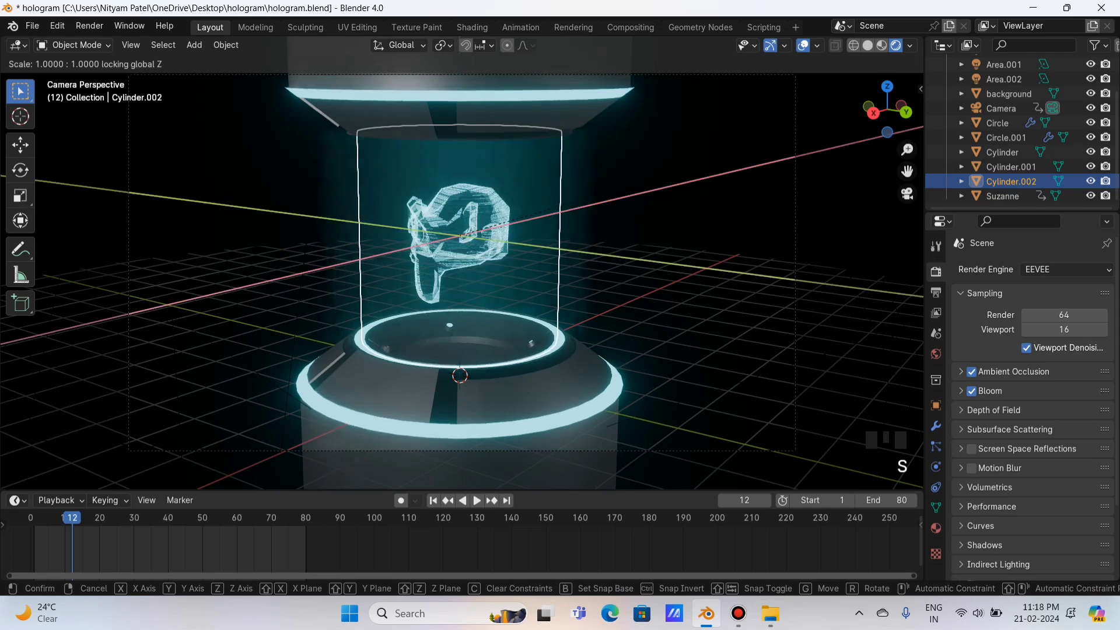
{"action": "left_click", "coordinate": [567, 209]}
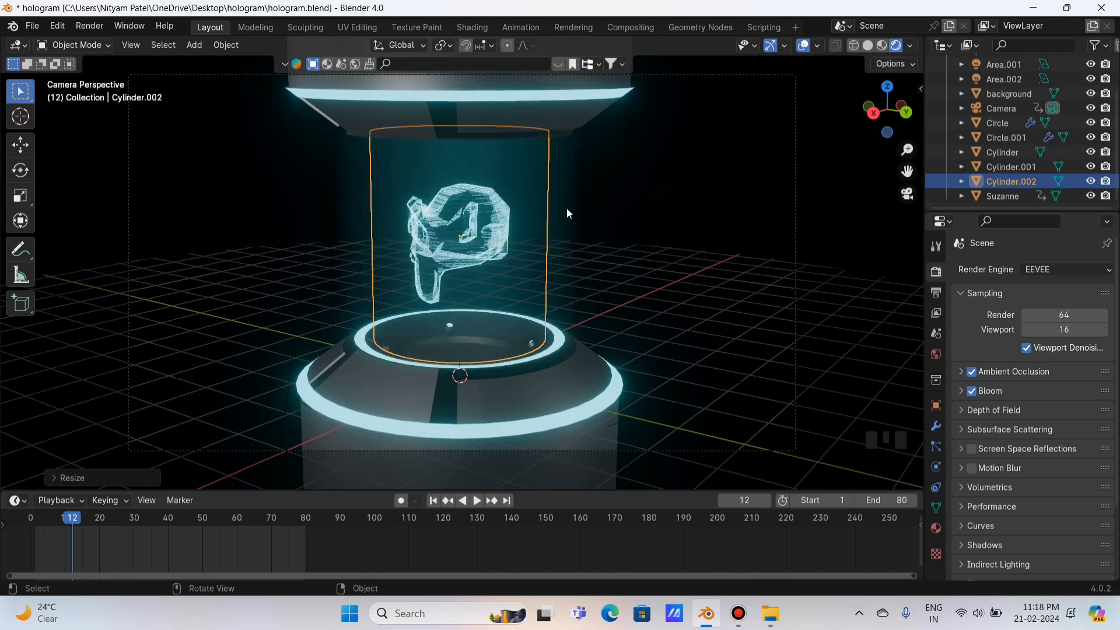
Deselect the beam cylinder and replay the animation to check its narrower light beam.
{"action": "left_click", "coordinate": [297, 217]}
{"action": "left_click", "coordinate": [282, 176]}
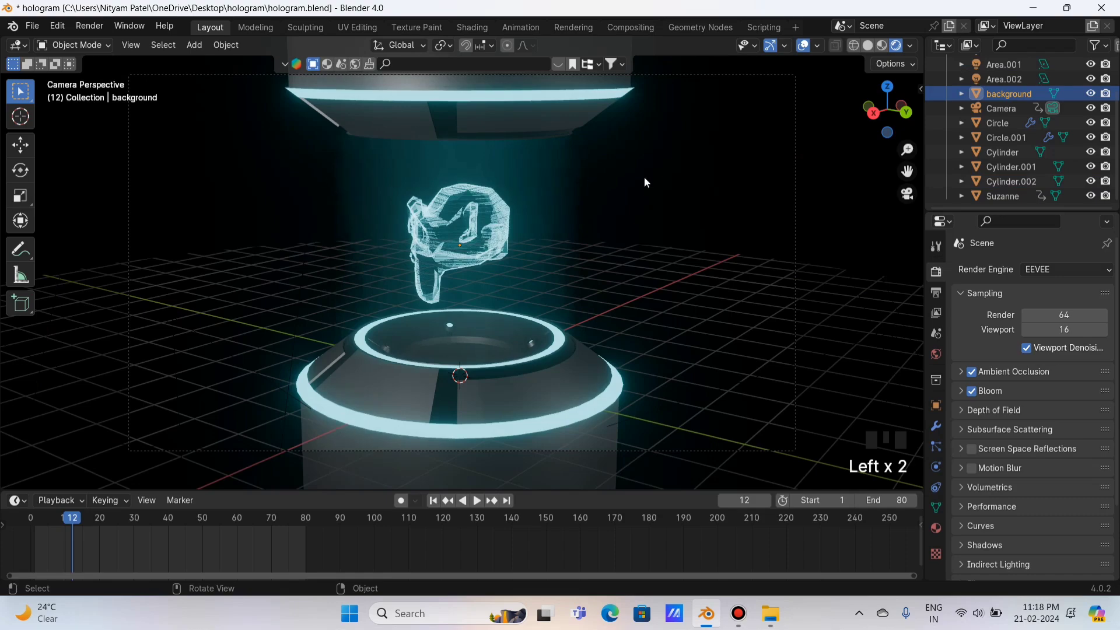
{"action": "key", "text": "space"}
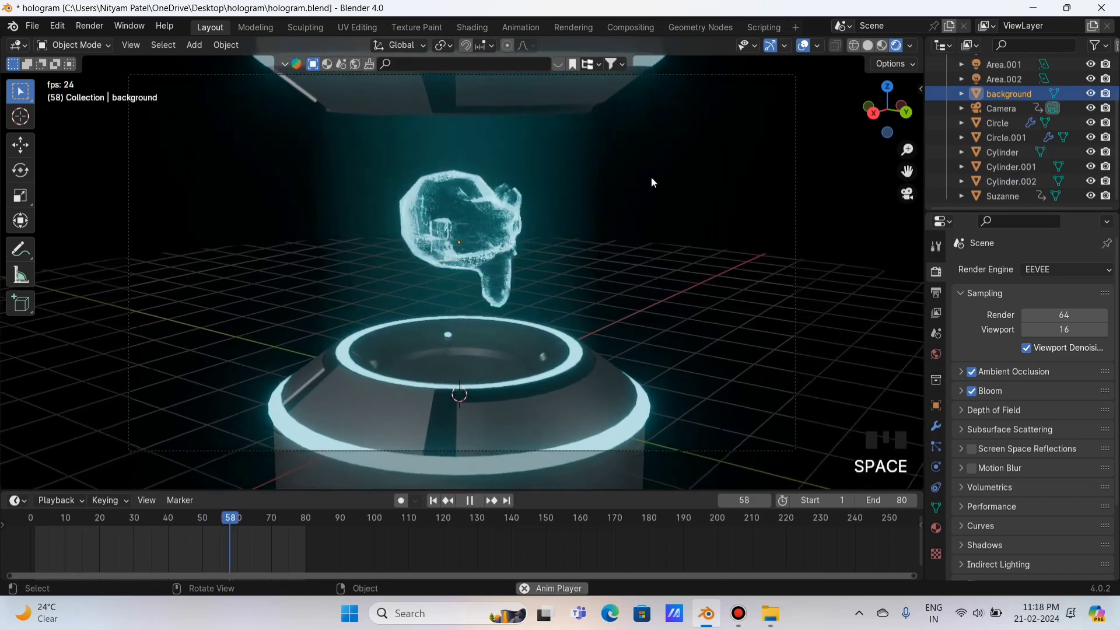
{"action": "key", "text": "space"}
Scrub the timeline to frame 33, render a test image to inspect the hologram, and close the render window.
{"action": "left_click_drag", "start_coordinate": [167, 518], "coordinate": [241, 530]}
{"action": "left_click_drag", "start_coordinate": [238, 530], "coordinate": [138, 521]}
{"action": "left_click", "coordinate": [144, 516]}
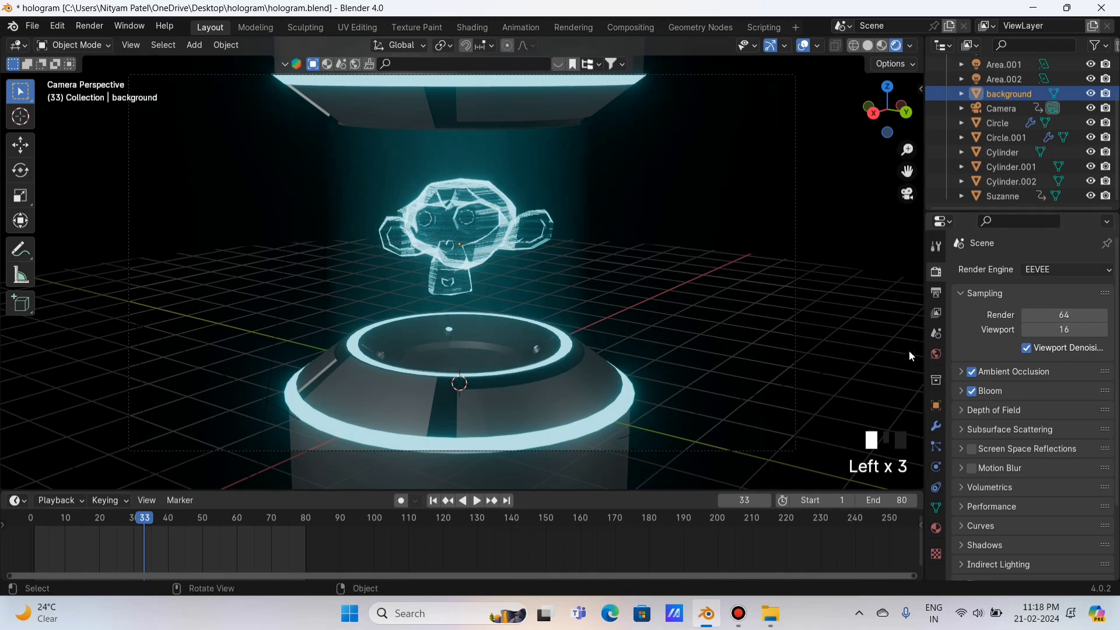
{"action": "left_click", "coordinate": [86, 28]}
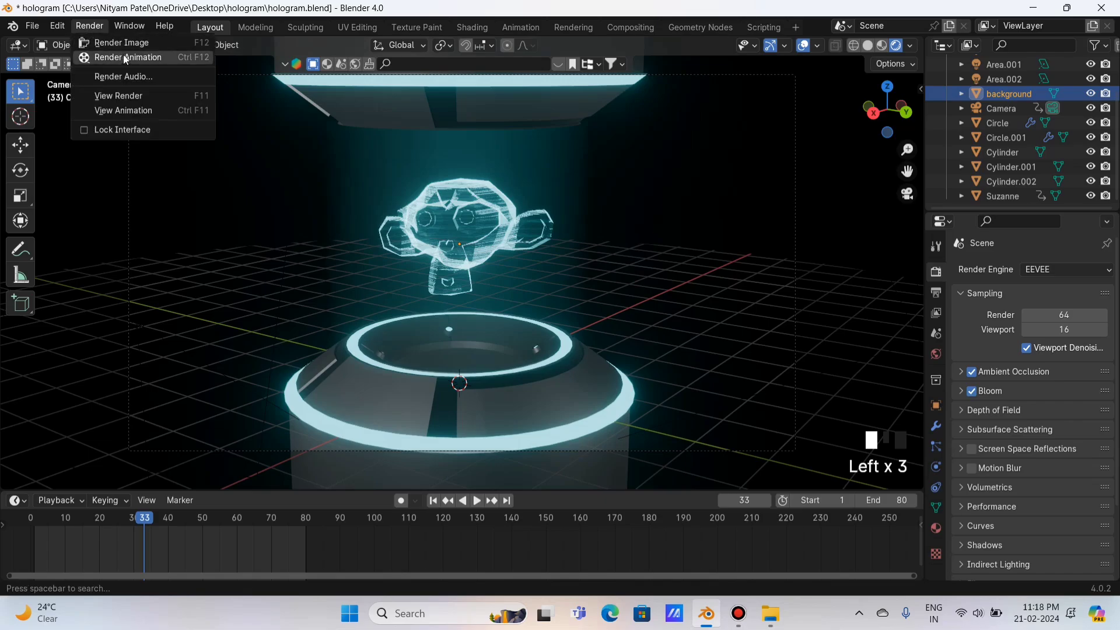
{"action": "left_click", "coordinate": [128, 43]}
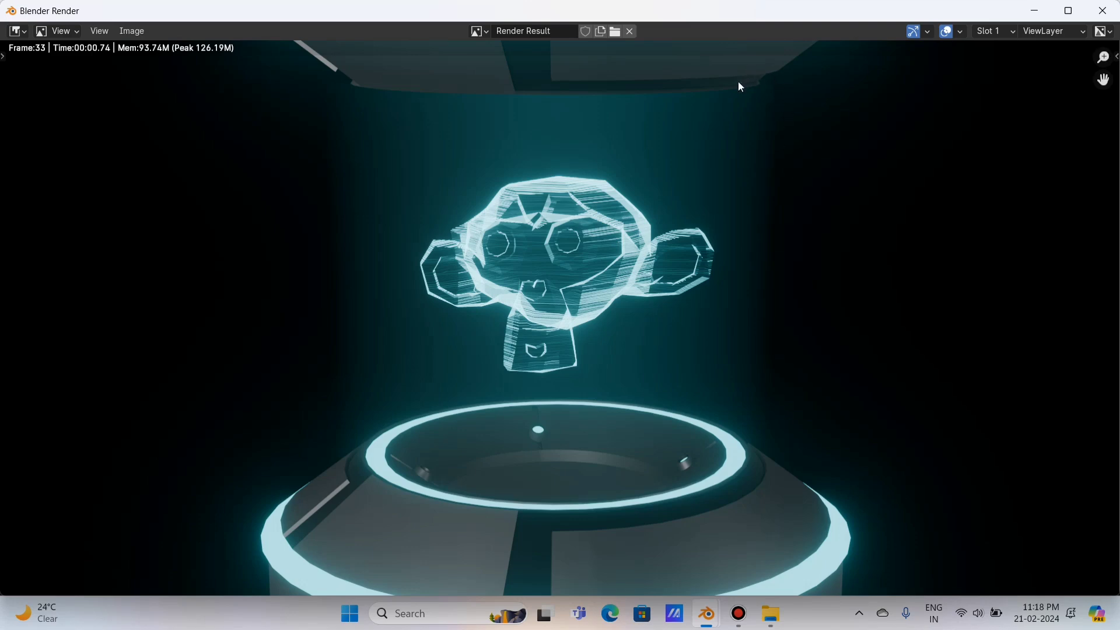
{"action": "scroll", "coordinate": [706, 242], "scroll_direction": "down", "scroll_amount": 1}
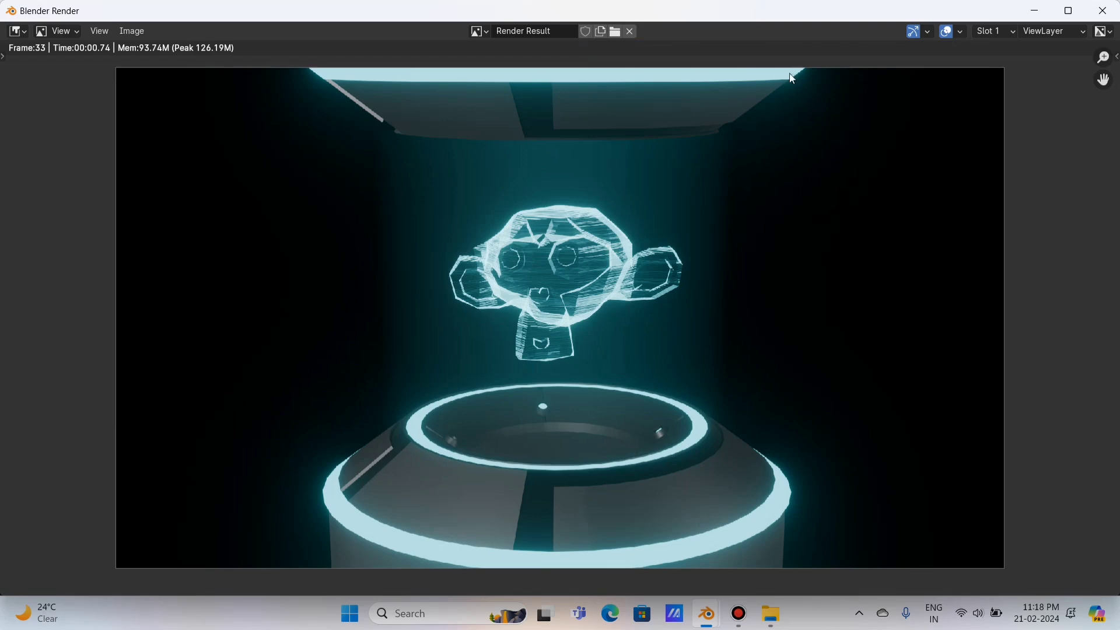
{"action": "left_click", "coordinate": [1104, 17]}
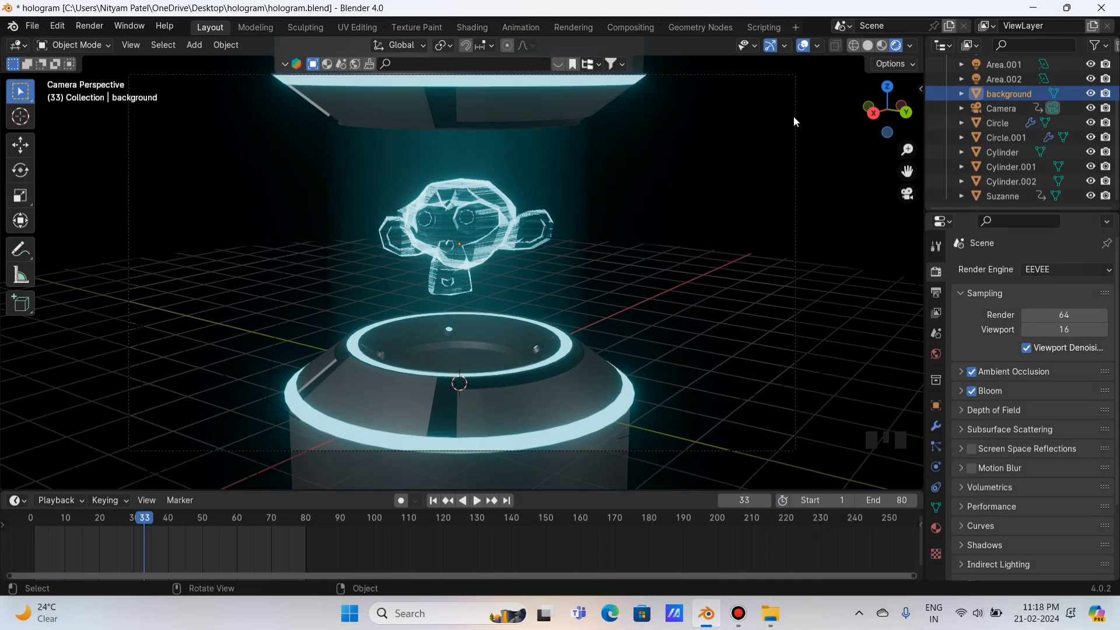
Scale Cylinder.002 to about 0.90 in X and Y, excluding global Z, and deselect it.
{"action": "left_click", "coordinate": [795, 117]}
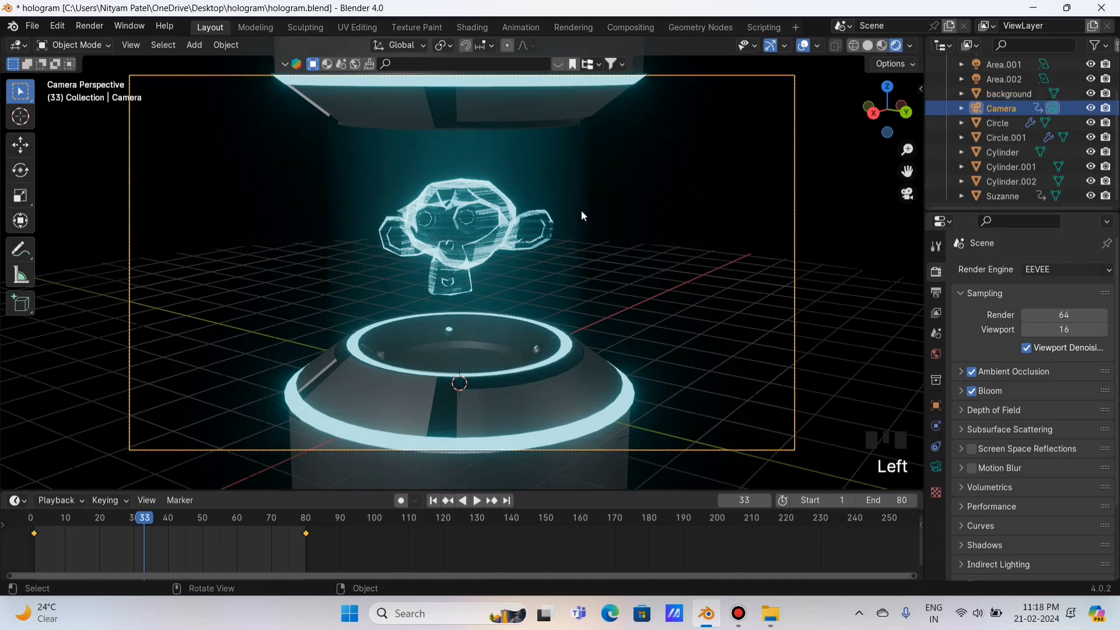
{"action": "left_click", "coordinate": [544, 174]}
{"action": "key", "text": "s"}
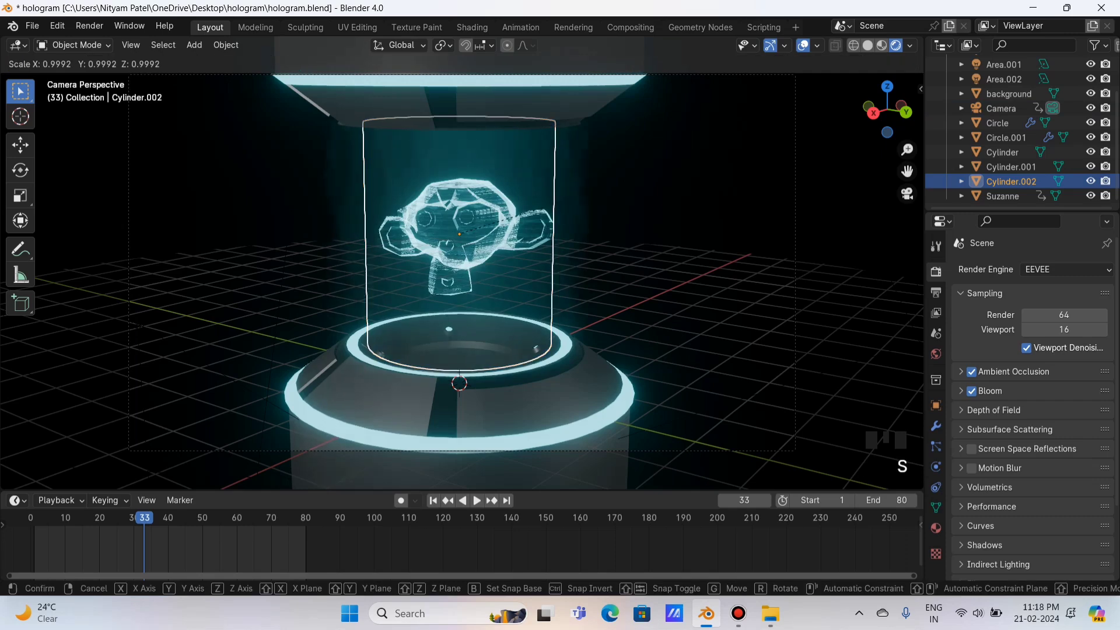
{"action": "key", "text": "shift+z"}
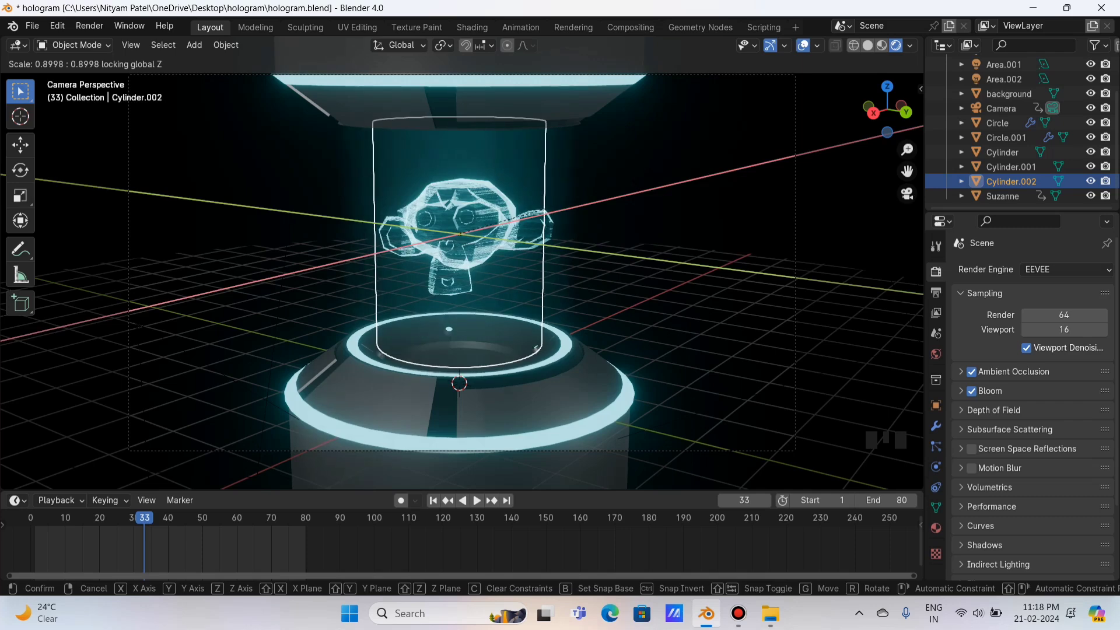
{"action": "key", "text": "Return"}
{"action": "left_click", "coordinate": [657, 173]}
Render frame 33 again to inspect the slimmer beam, close the render window and play the animation.
{"action": "left_click", "coordinate": [93, 28]}
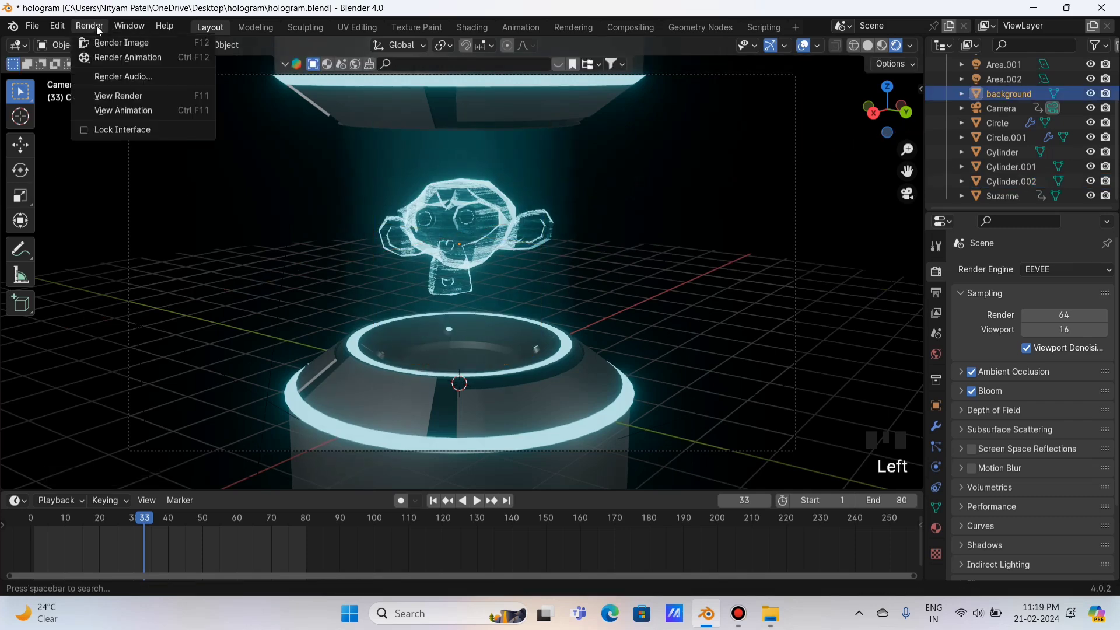
{"action": "left_click", "coordinate": [114, 43]}
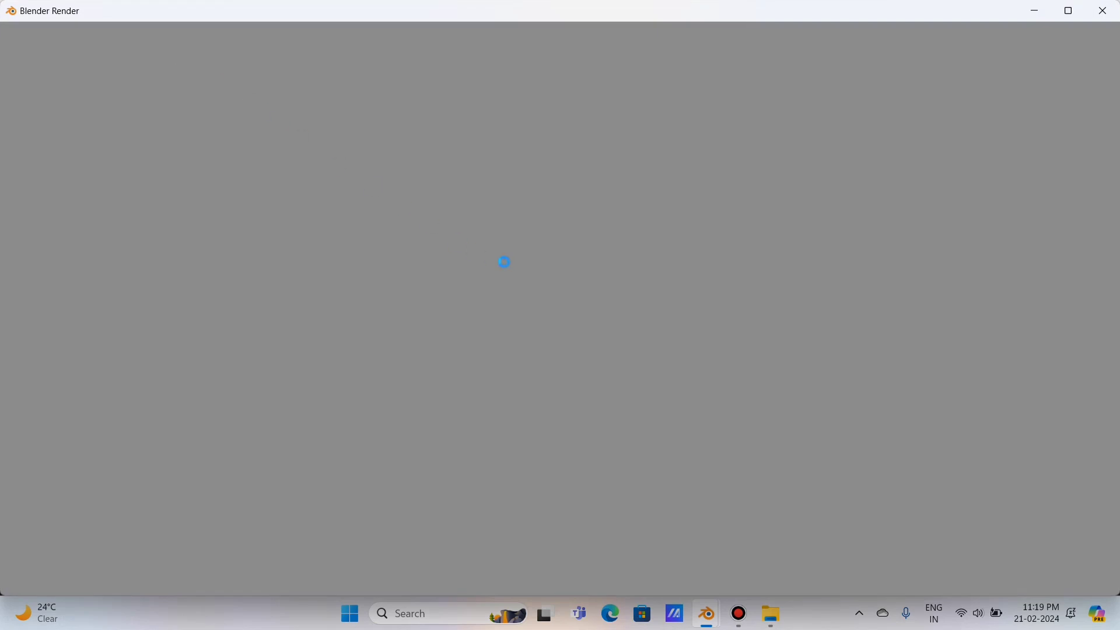
{"action": "scroll", "coordinate": [569, 257], "scroll_direction": "down", "scroll_amount": 2}
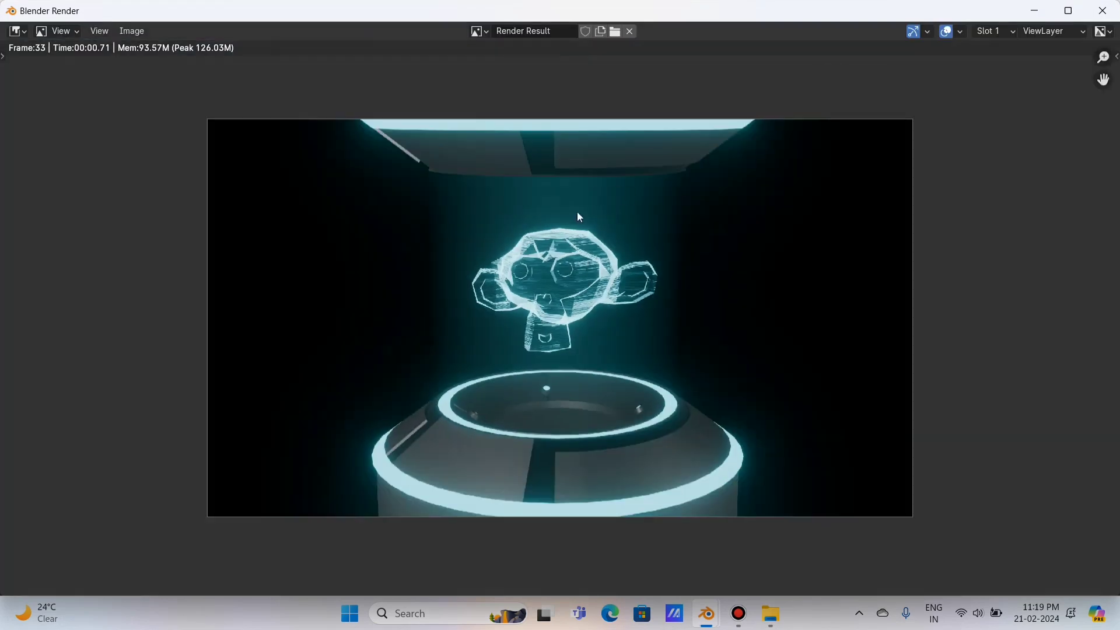
{"action": "left_click", "coordinate": [1102, 10]}
{"action": "key", "text": "space"}
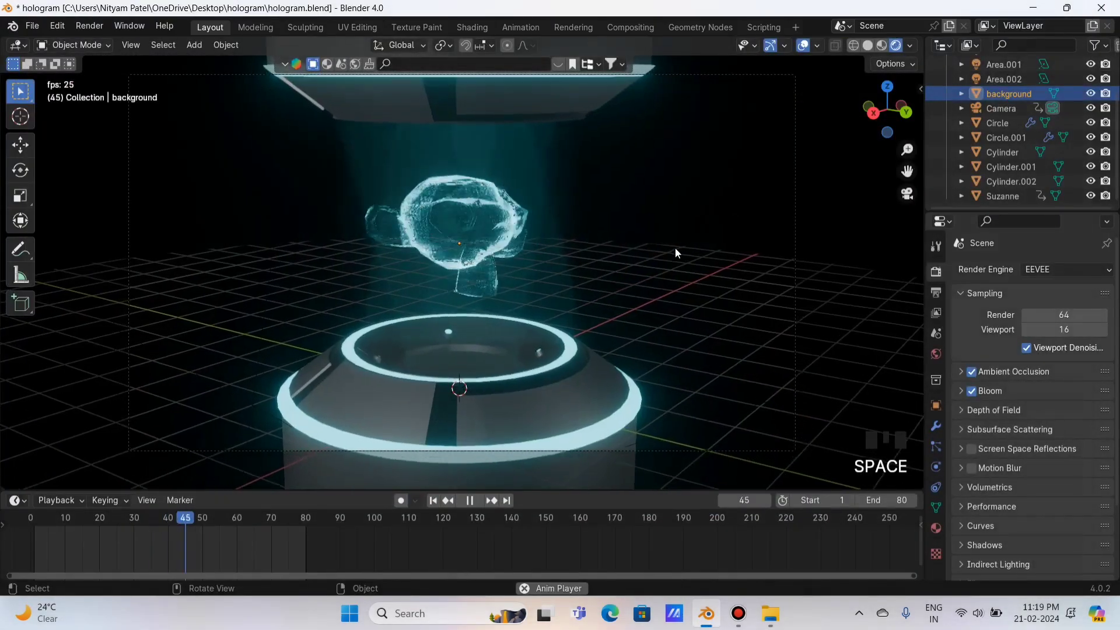
{"action": "key", "text": "space"}
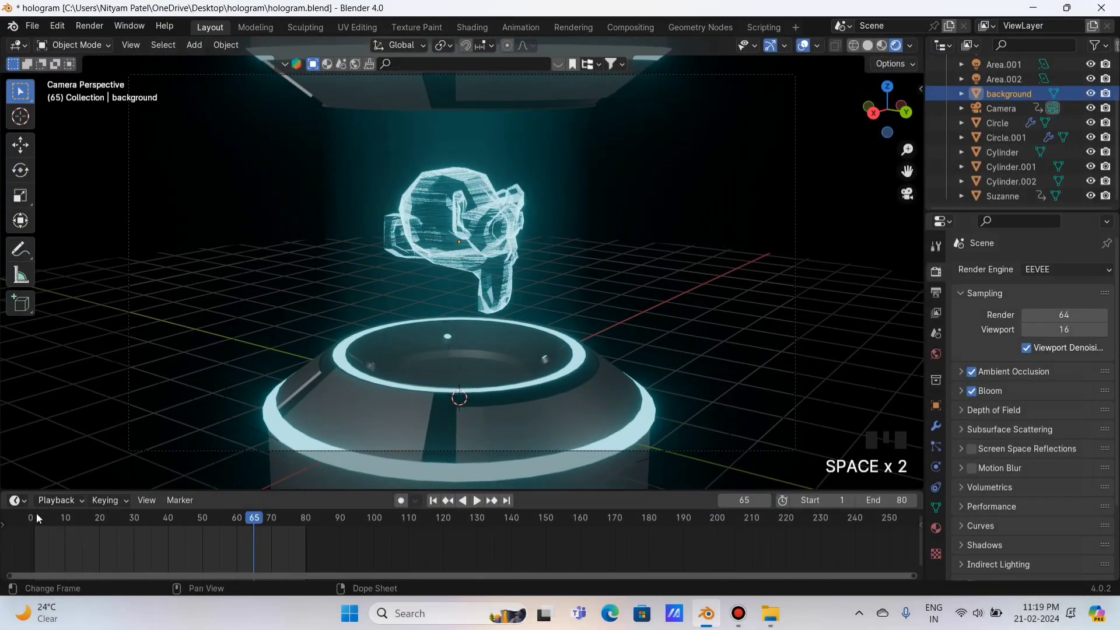